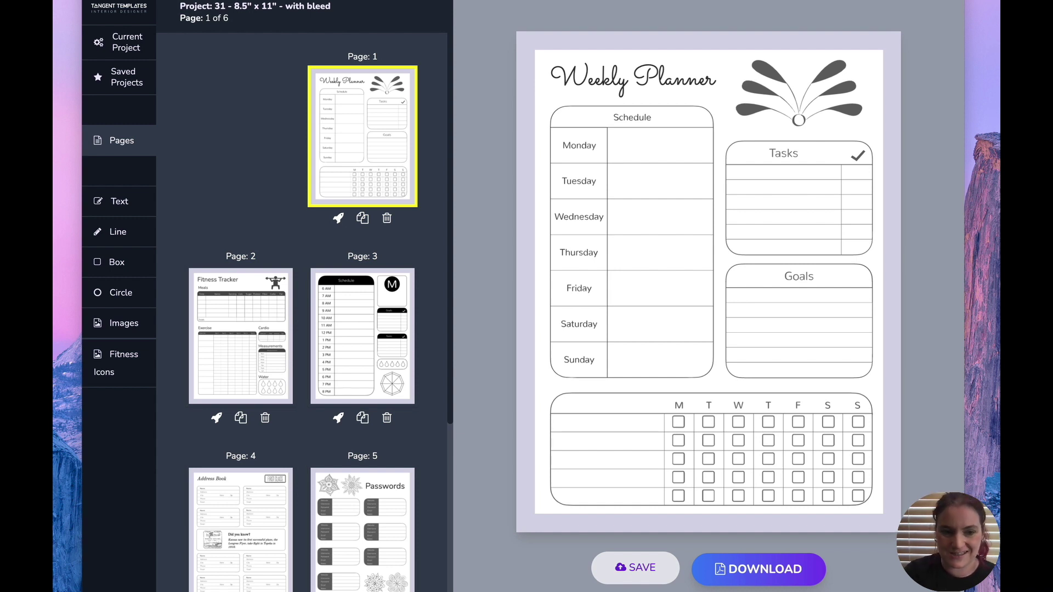
Add a blank seventh page to the project
{"action": "scroll", "coordinate": [351, 392], "scroll_direction": "down", "scroll_amount": 5}
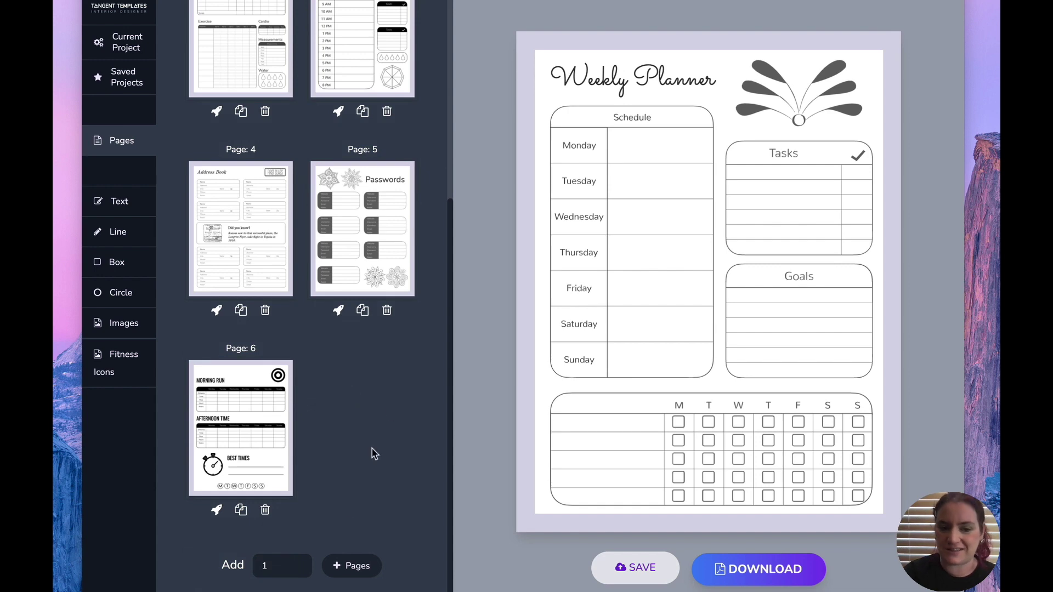
{"action": "left_click", "coordinate": [353, 569]}
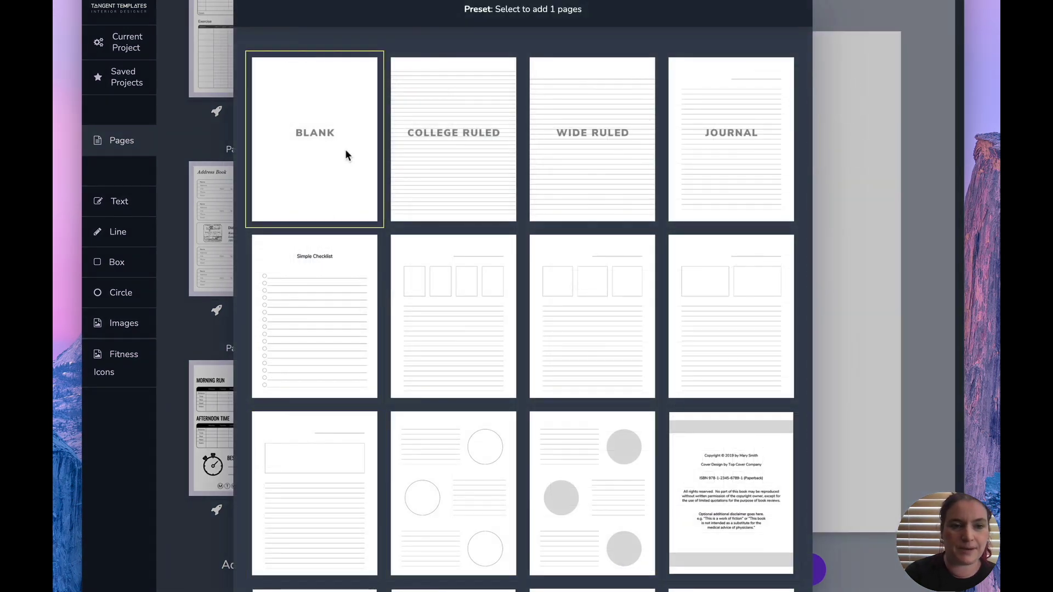
{"action": "left_click", "coordinate": [348, 155]}
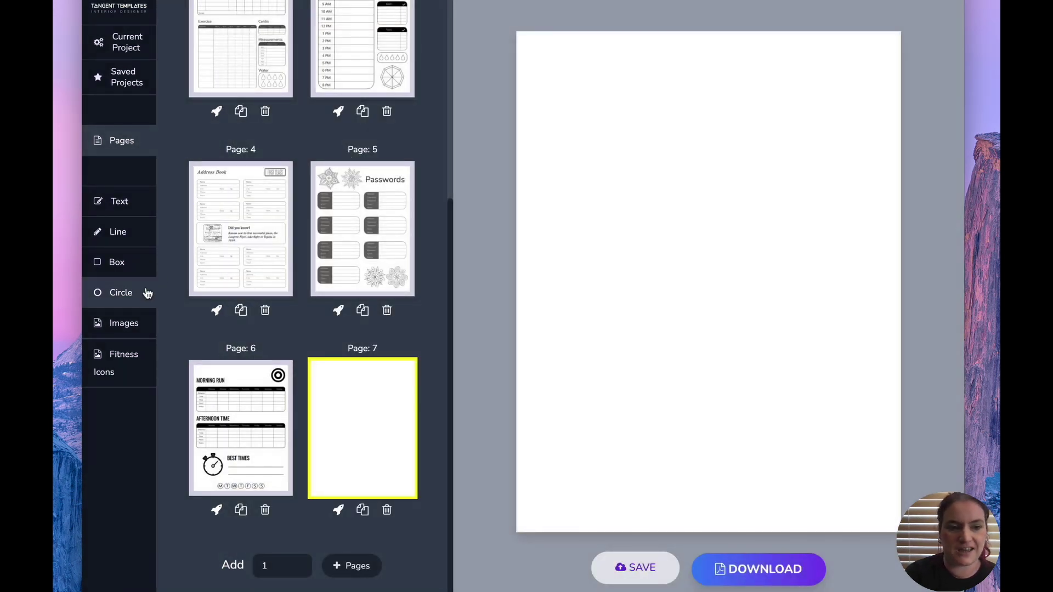
Place the eight-drop water graphic from Images > Fitness in the page's bottom-right corner
{"action": "left_click", "coordinate": [112, 326]}
{"action": "scroll", "coordinate": [245, 200], "scroll_direction": "down", "scroll_amount": 10}
{"action": "scroll", "coordinate": [245, 201], "scroll_direction": "down", "scroll_amount": 1}
{"action": "scroll", "coordinate": [346, 496], "scroll_direction": "down", "scroll_amount": 1}
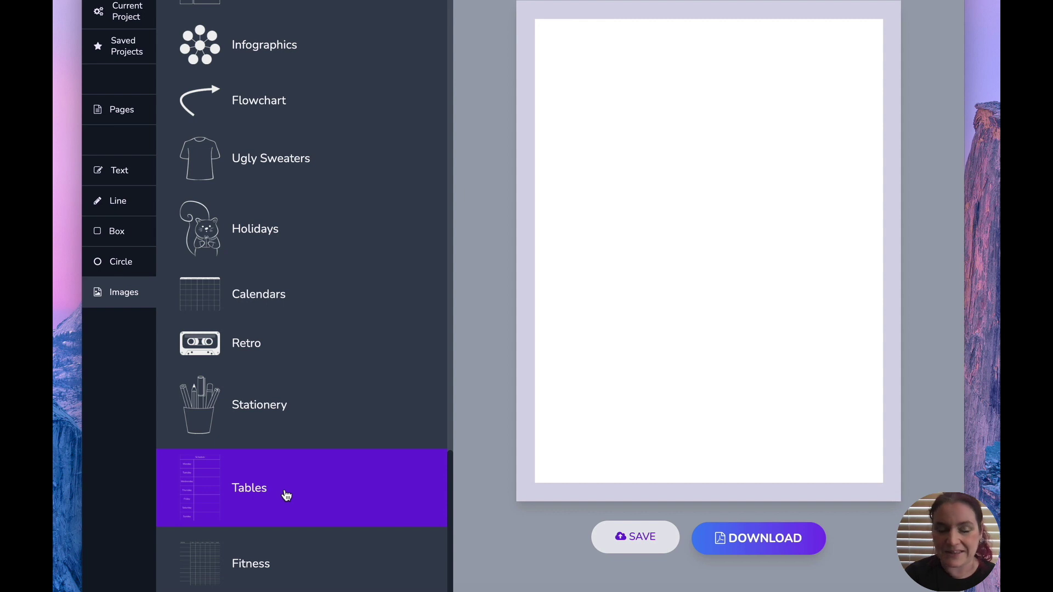
{"action": "left_click", "coordinate": [244, 562]}
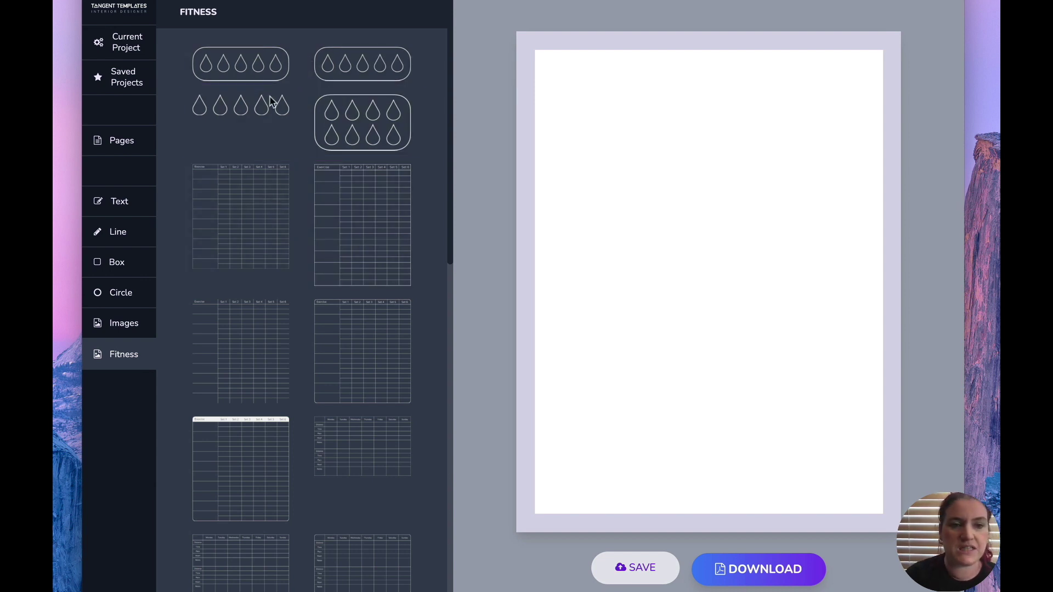
{"action": "left_click", "coordinate": [340, 130]}
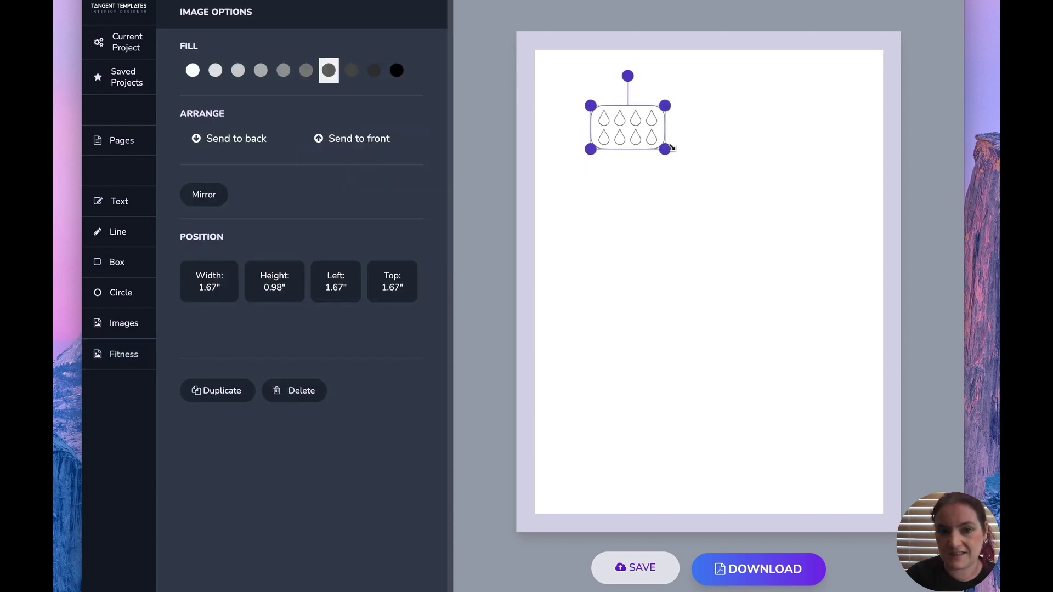
{"action": "left_click_drag", "start_coordinate": [670, 148], "coordinate": [737, 188]}
{"action": "left_click_drag", "start_coordinate": [653, 122], "coordinate": [791, 430]}
{"action": "left_click_drag", "start_coordinate": [727, 411], "coordinate": [760, 433]}
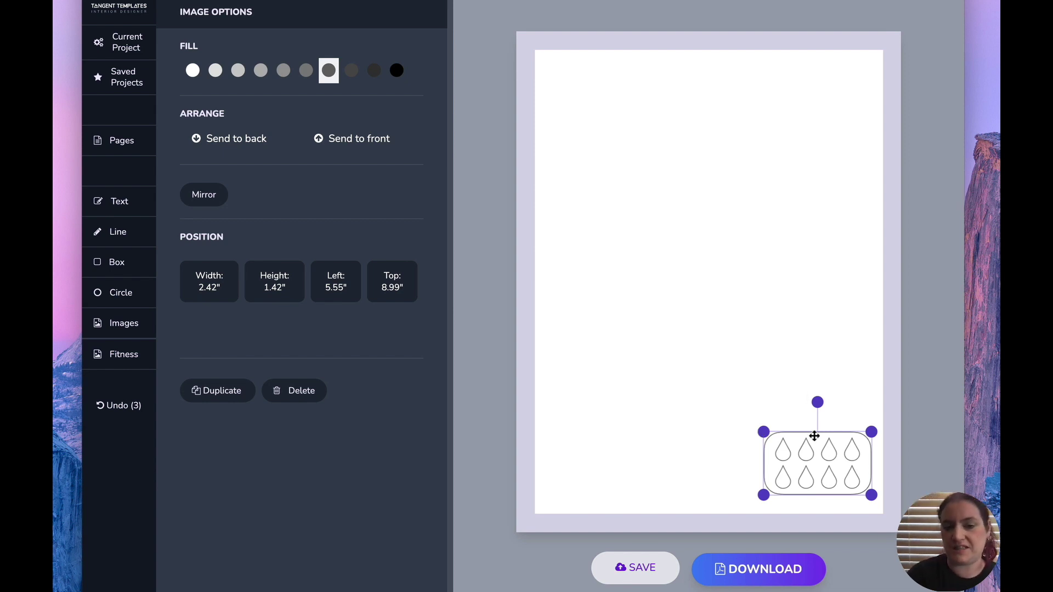
{"action": "left_click", "coordinate": [779, 361]}
{"action": "left_click", "coordinate": [784, 432]}
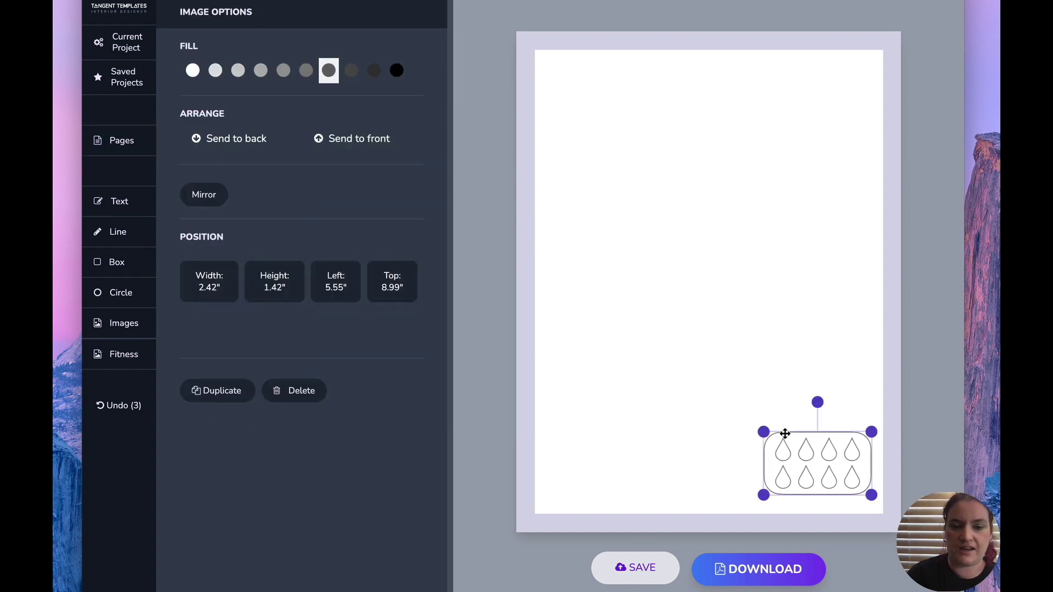
Add a 'Water Tracker' text heading just above the water drops
{"action": "left_click", "coordinate": [125, 207]}
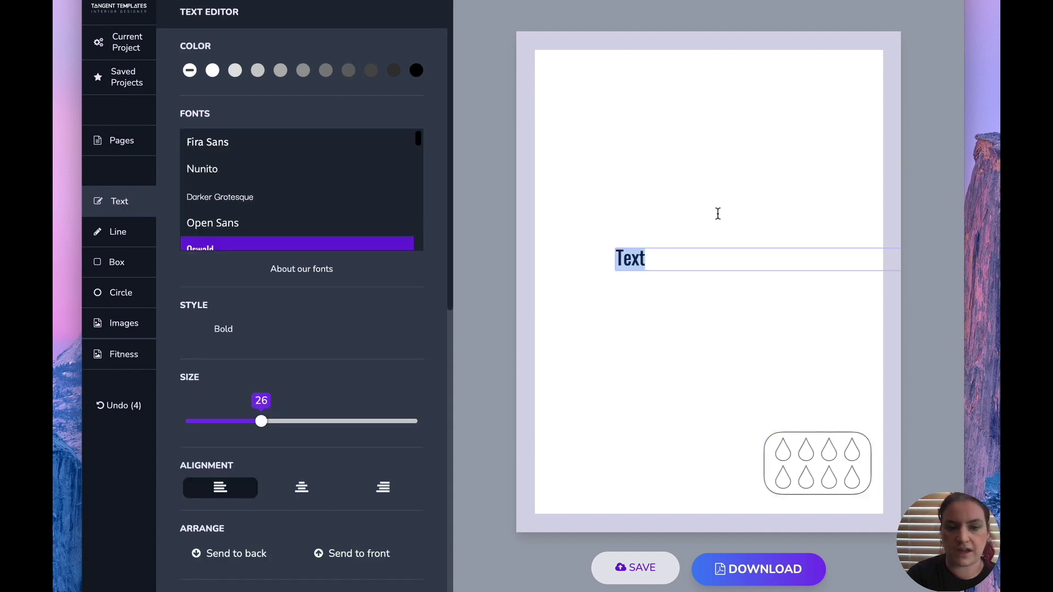
{"action": "type", "text": "Water Tracker"}
{"action": "left_click", "coordinate": [722, 324]}
{"action": "left_click_drag", "start_coordinate": [669, 249], "coordinate": [815, 412]}
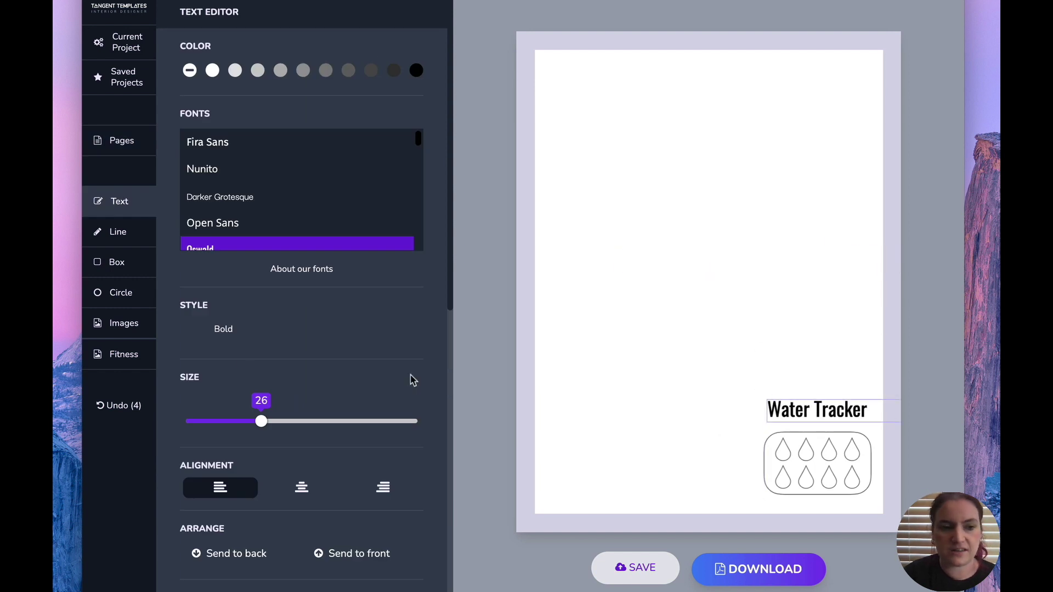
{"action": "left_click", "coordinate": [111, 354]}
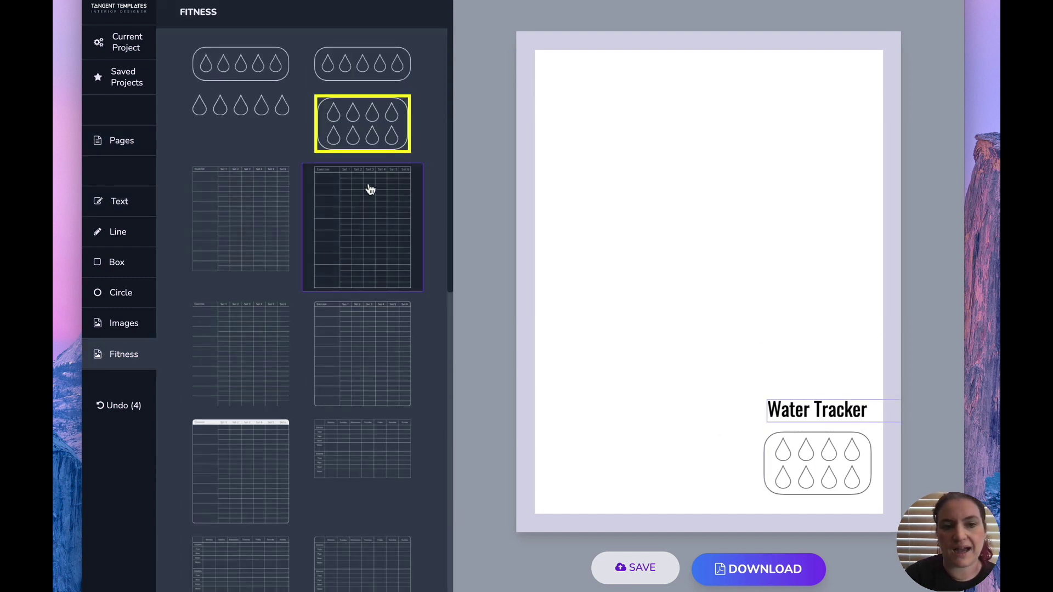
Add the workout sets table from Fitness and size it to about a third of the page
{"action": "left_click", "coordinate": [354, 211]}
{"action": "left_click_drag", "start_coordinate": [664, 199], "coordinate": [851, 369]}
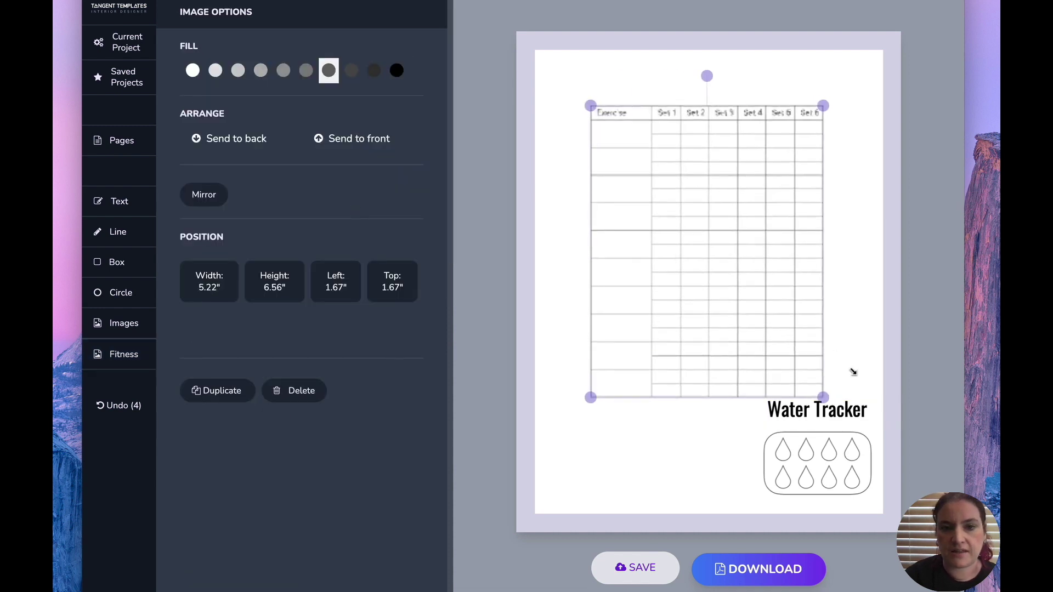
{"action": "left_click_drag", "start_coordinate": [729, 228], "coordinate": [697, 192]}
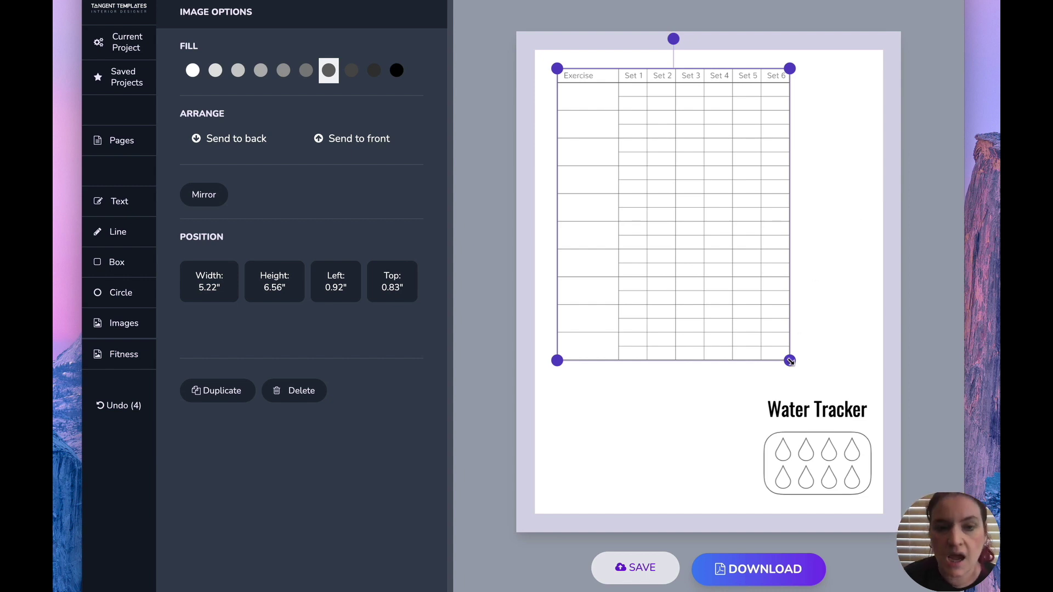
{"action": "left_click_drag", "start_coordinate": [789, 360], "coordinate": [849, 369]}
{"action": "mouse_move", "coordinate": [759, 273]}
{"action": "left_mouse_down"}
{"action": "mouse_move", "coordinate": [775, 263]}
{"action": "mouse_move", "coordinate": [852, 270]}
{"action": "mouse_move", "coordinate": [755, 271]}
{"action": "left_mouse_up"}
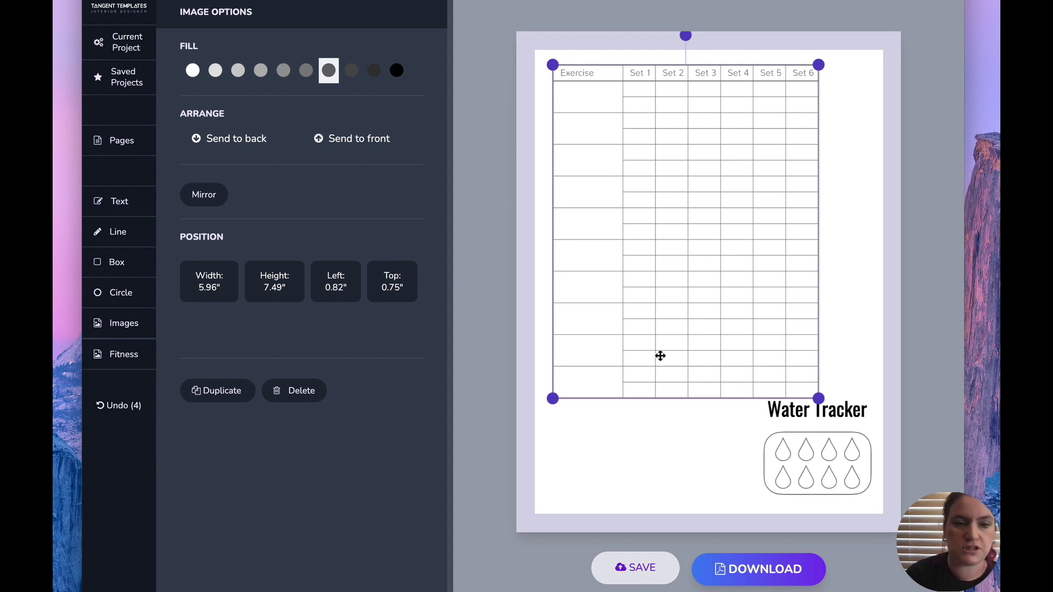
{"action": "left_click_drag", "start_coordinate": [819, 400], "coordinate": [699, 249]}
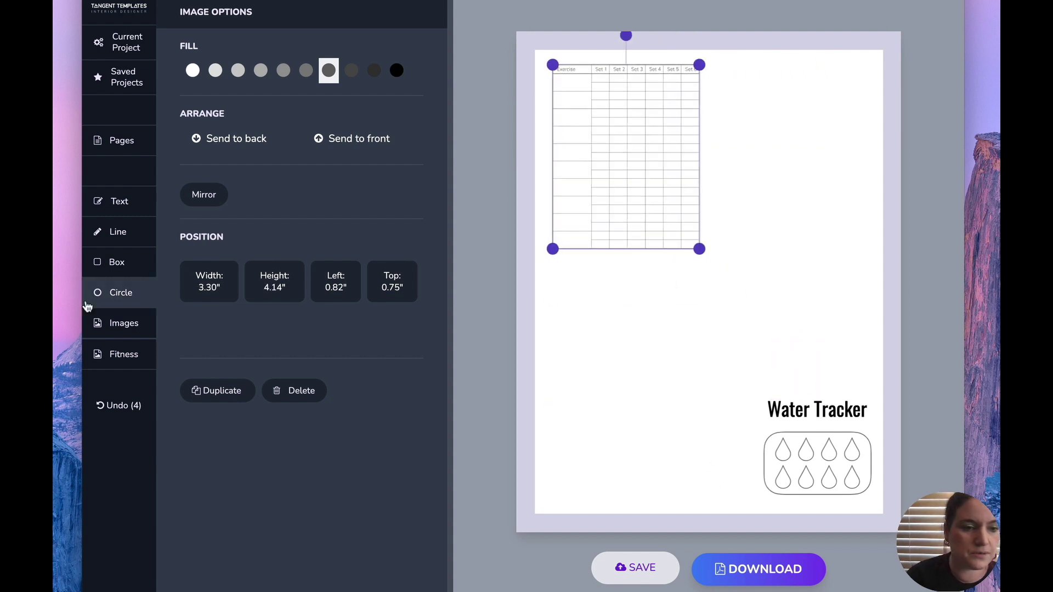
Add the small Monday–Sunday running table and delete the workout sets table
{"action": "left_click", "coordinate": [98, 355]}
{"action": "scroll", "coordinate": [204, 298], "scroll_direction": "down", "scroll_amount": 5}
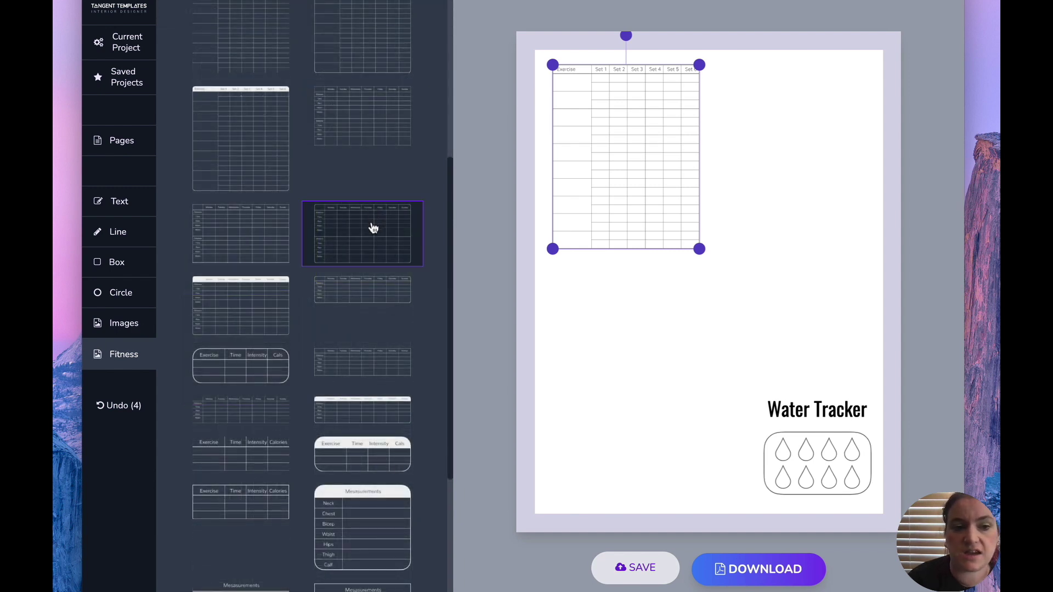
{"action": "left_click", "coordinate": [356, 291]}
{"action": "left_click", "coordinate": [653, 213]}
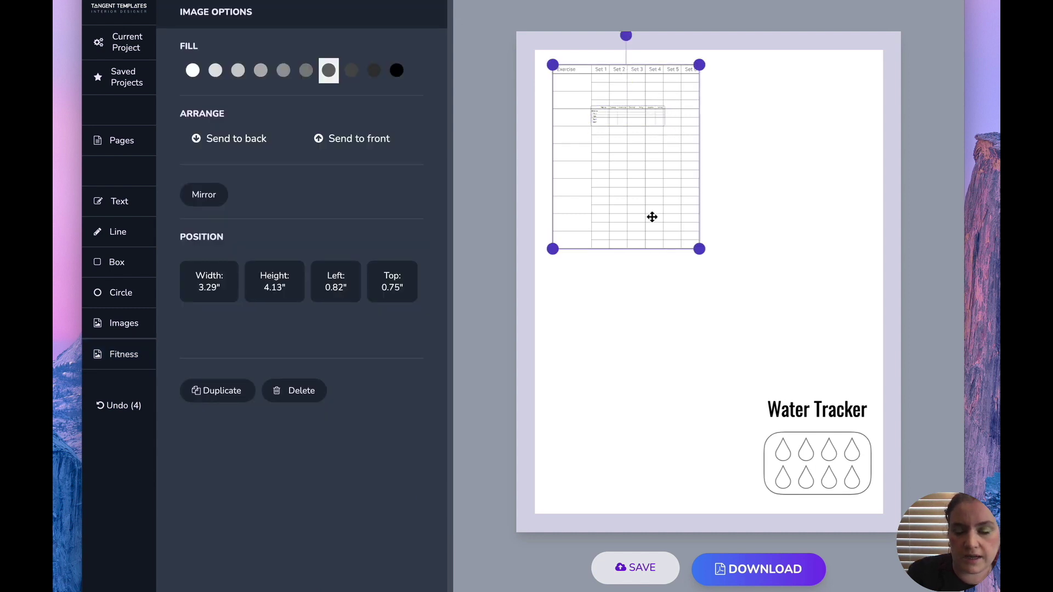
{"action": "key", "text": "Delete"}
Enlarge the weekly running table to 7.60 inches wide across the page top
{"action": "left_click", "coordinate": [640, 109]}
{"action": "left_click_drag", "start_coordinate": [663, 129], "coordinate": [799, 225]}
{"action": "left_click_drag", "start_coordinate": [776, 172], "coordinate": [731, 129]}
{"action": "left_click_drag", "start_coordinate": [852, 144], "coordinate": [852, 180]}
{"action": "left_click", "coordinate": [579, 54]}
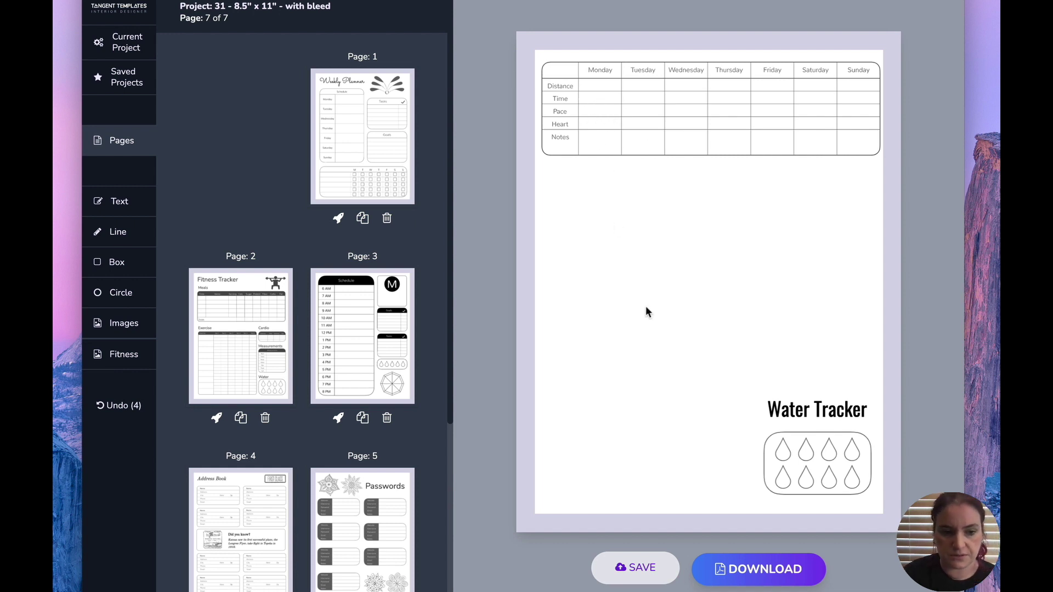
Add the two-block weekly running table and delete the old single-week table
{"action": "left_click", "coordinate": [131, 356]}
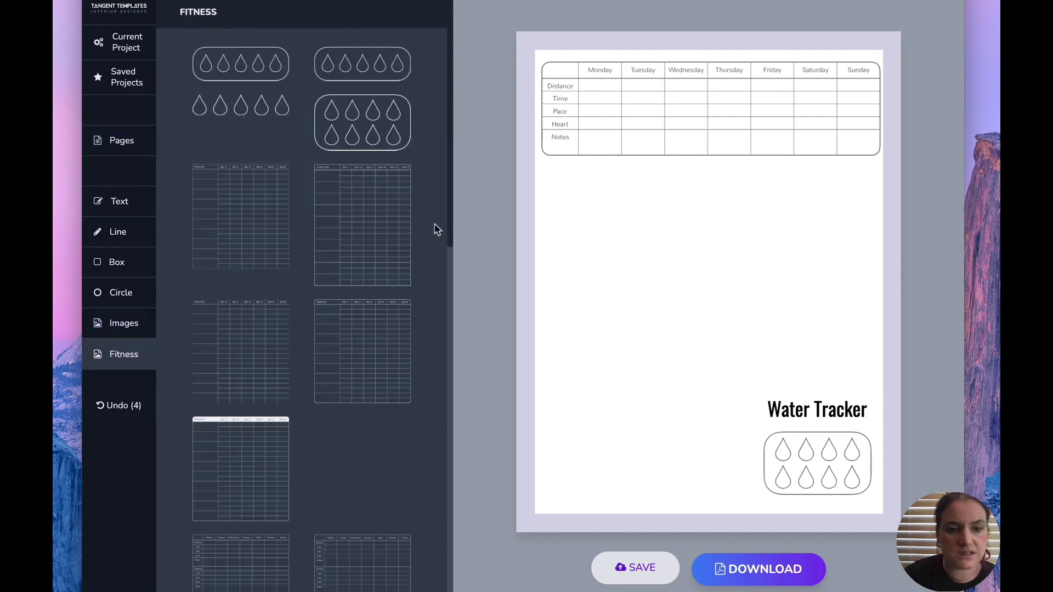
{"action": "scroll", "coordinate": [354, 274], "scroll_direction": "down", "scroll_amount": 10}
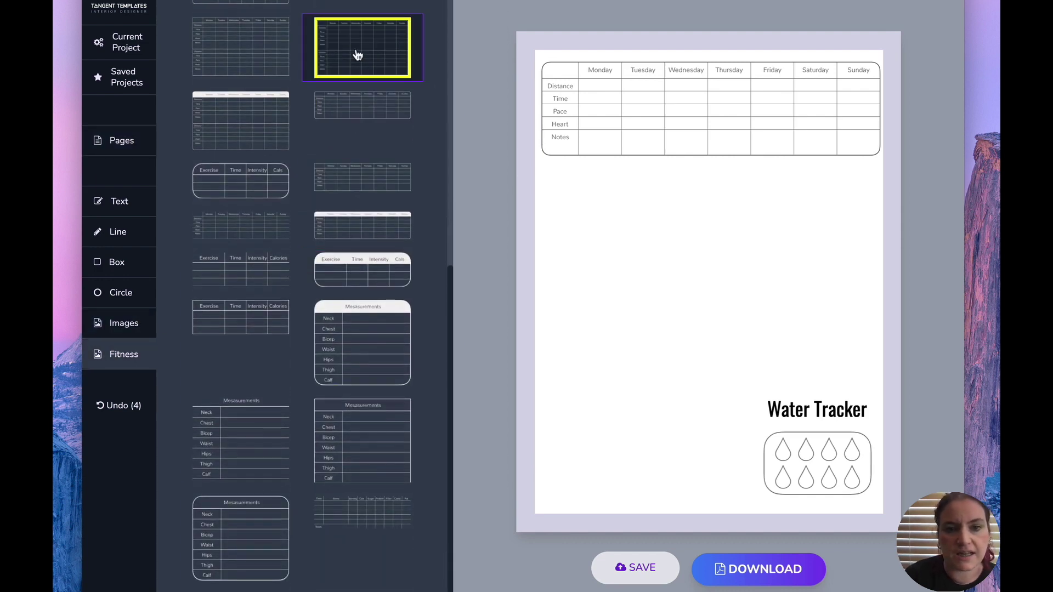
{"action": "left_click", "coordinate": [354, 52]}
{"action": "left_click", "coordinate": [746, 105]}
{"action": "key", "text": "Delete"}
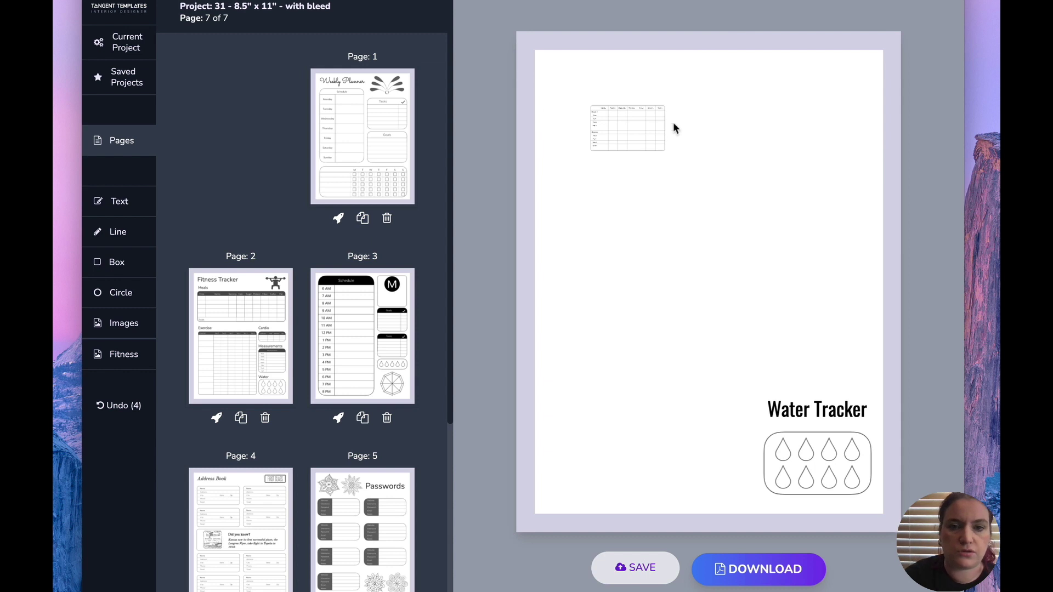
Resize the new table to 7.74" × 4.72" and place it at the page's top-left
{"action": "left_click", "coordinate": [628, 138]}
{"action": "left_click_drag", "start_coordinate": [668, 152], "coordinate": [899, 312]}
{"action": "left_click_drag", "start_coordinate": [745, 172], "coordinate": [689, 146]}
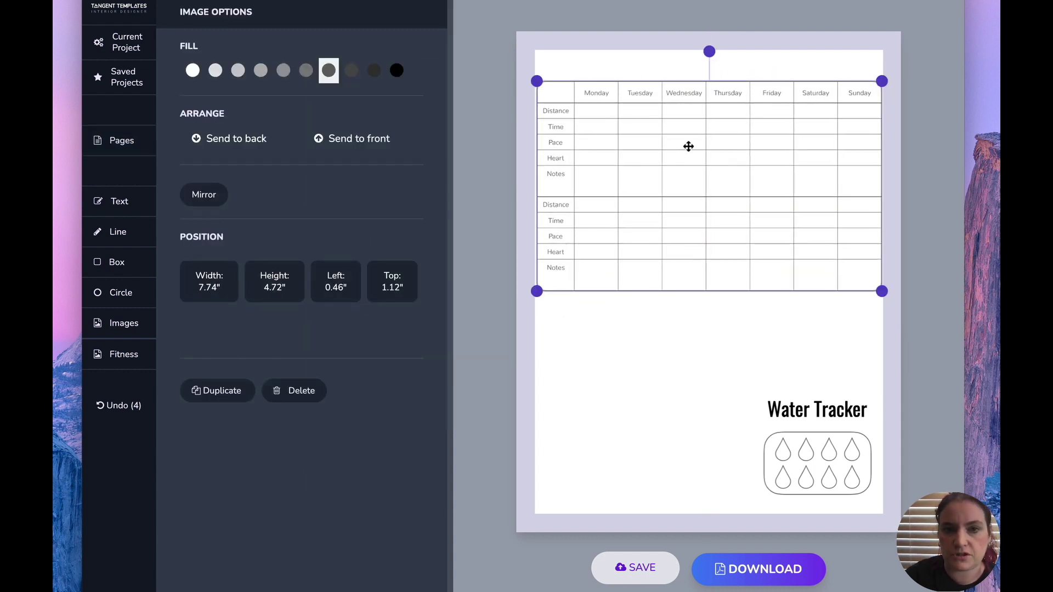
{"action": "key", "text": "Escape"}
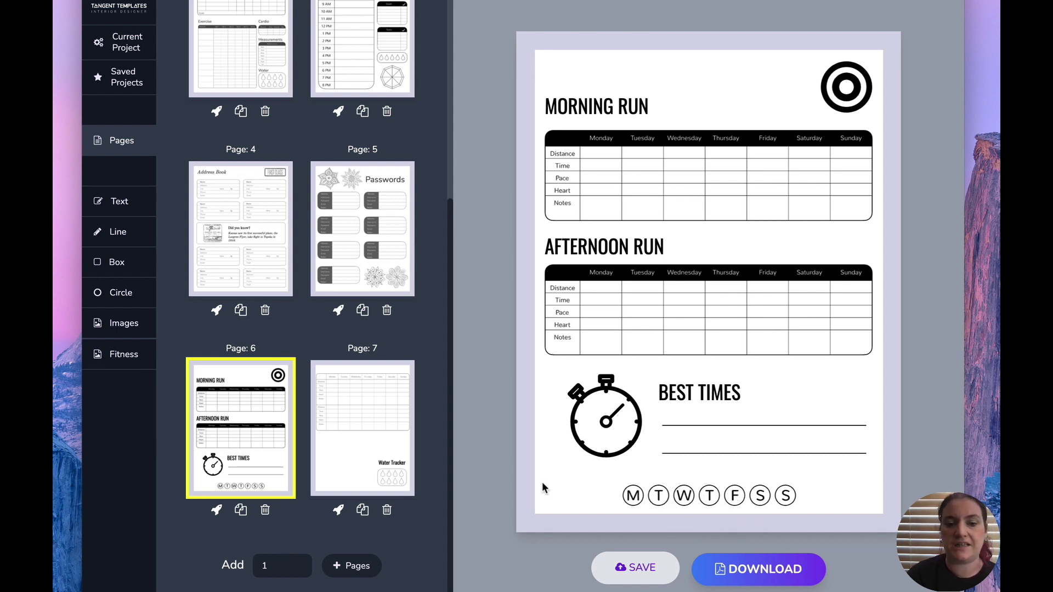
Select every element on the Morning Run page and apply the dark grey fill
{"action": "left_click", "coordinate": [620, 419]}
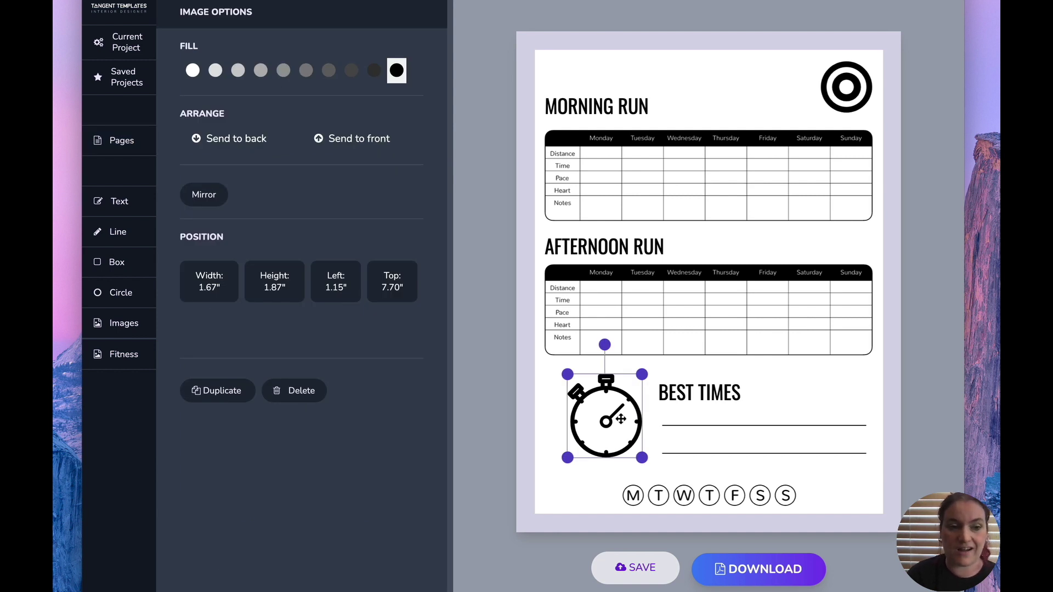
{"action": "left_click", "coordinate": [867, 89]}
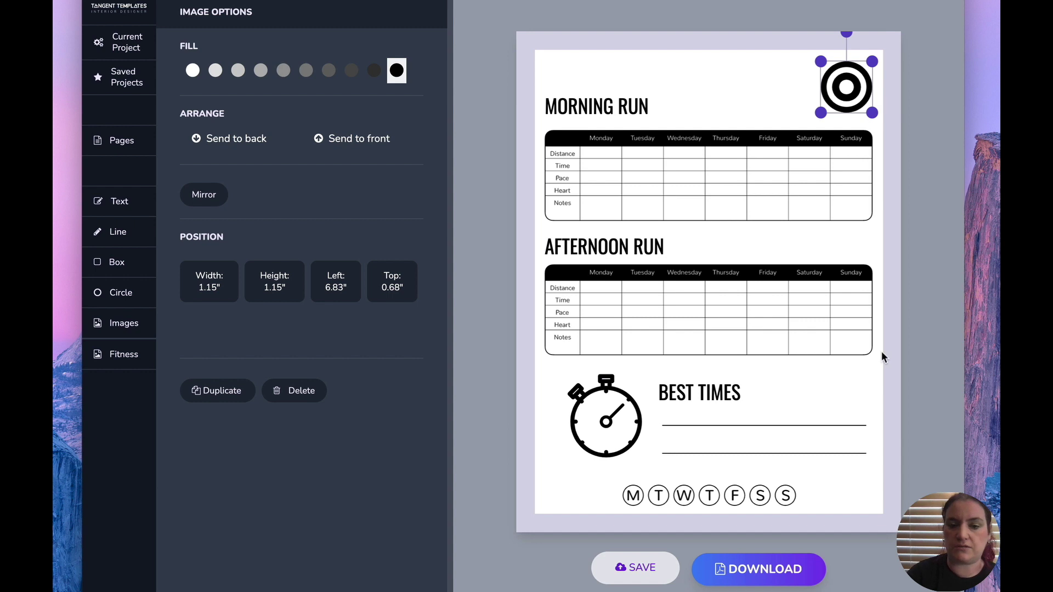
{"action": "left_click", "coordinate": [864, 394]}
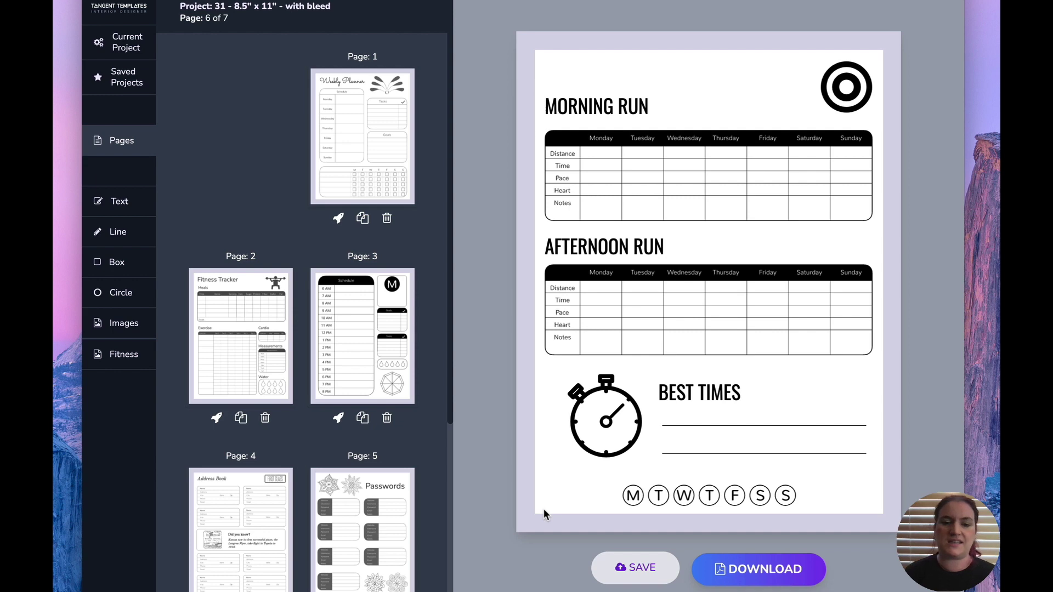
{"action": "left_click_drag", "start_coordinate": [533, 32], "coordinate": [902, 532]}
{"action": "left_click", "coordinate": [346, 72]}
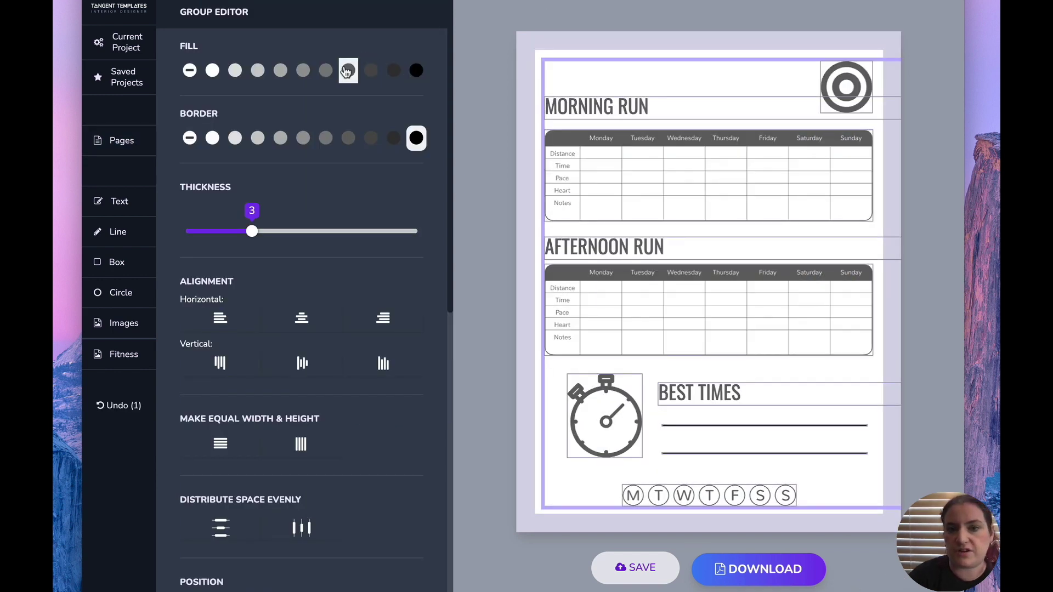
{"action": "left_click", "coordinate": [529, 84]}
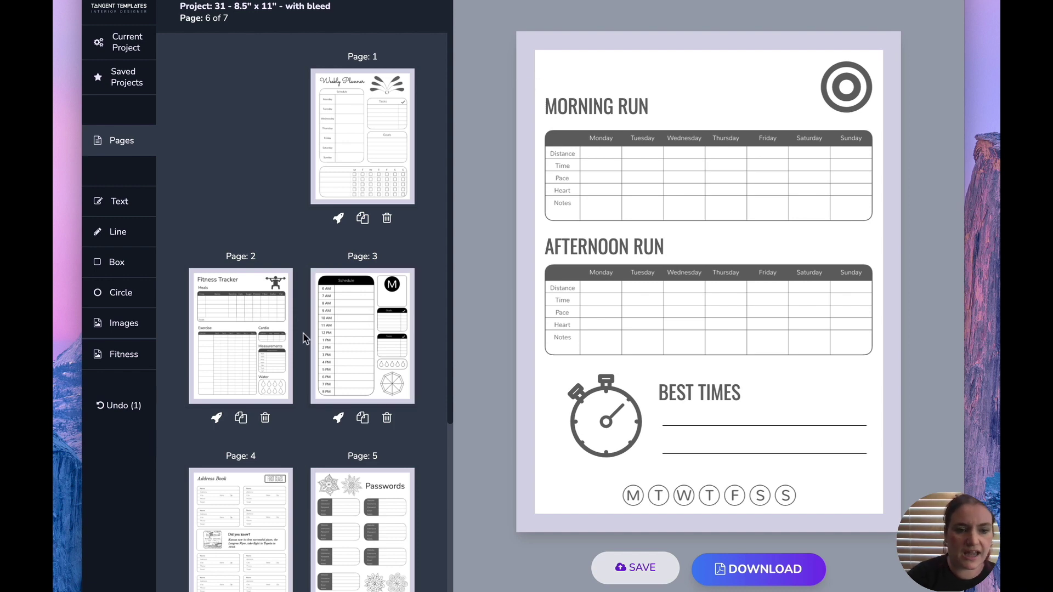
Delete the two-block table from page 7, the Water Tracker page
{"action": "scroll", "coordinate": [305, 336], "scroll_direction": "down", "scroll_amount": 5}
{"action": "left_click", "coordinate": [371, 422]}
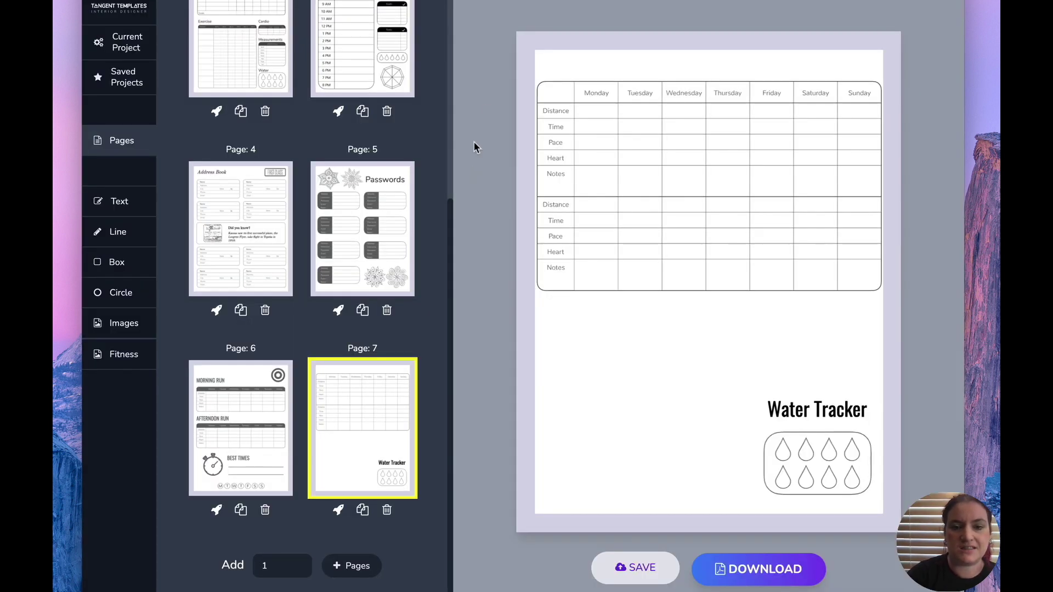
{"action": "left_click_drag", "start_coordinate": [538, 46], "coordinate": [826, 329]}
{"action": "key", "text": "Delete"}
Add the Exercise/Time/Intensity/Cals table and enlarge it toward the page's top-left
{"action": "left_click", "coordinate": [122, 354]}
{"action": "scroll", "coordinate": [279, 291], "scroll_direction": "down", "scroll_amount": 2}
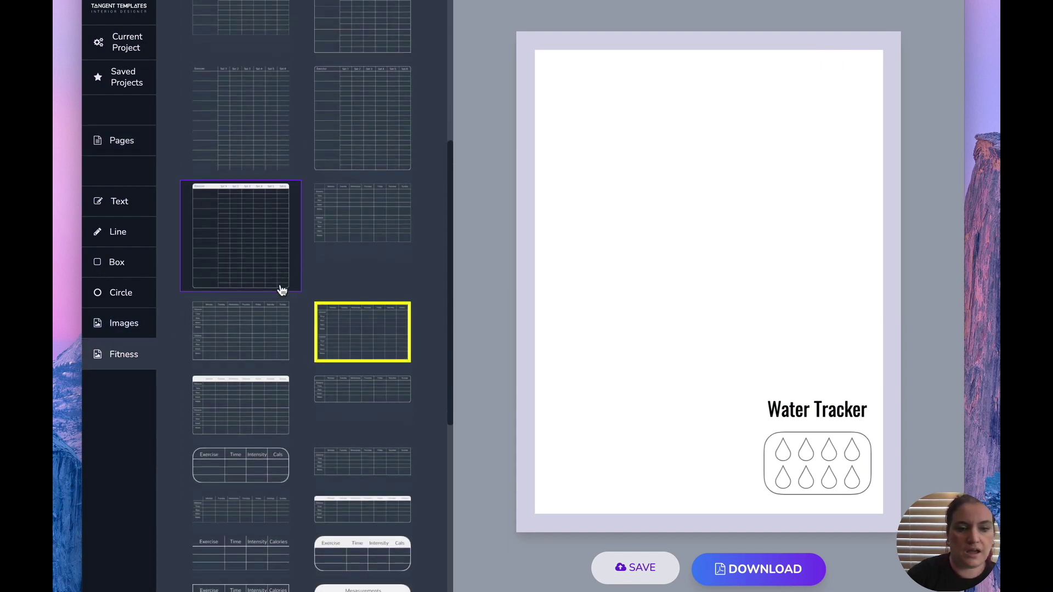
{"action": "scroll", "coordinate": [281, 290], "scroll_direction": "down", "scroll_amount": 5}
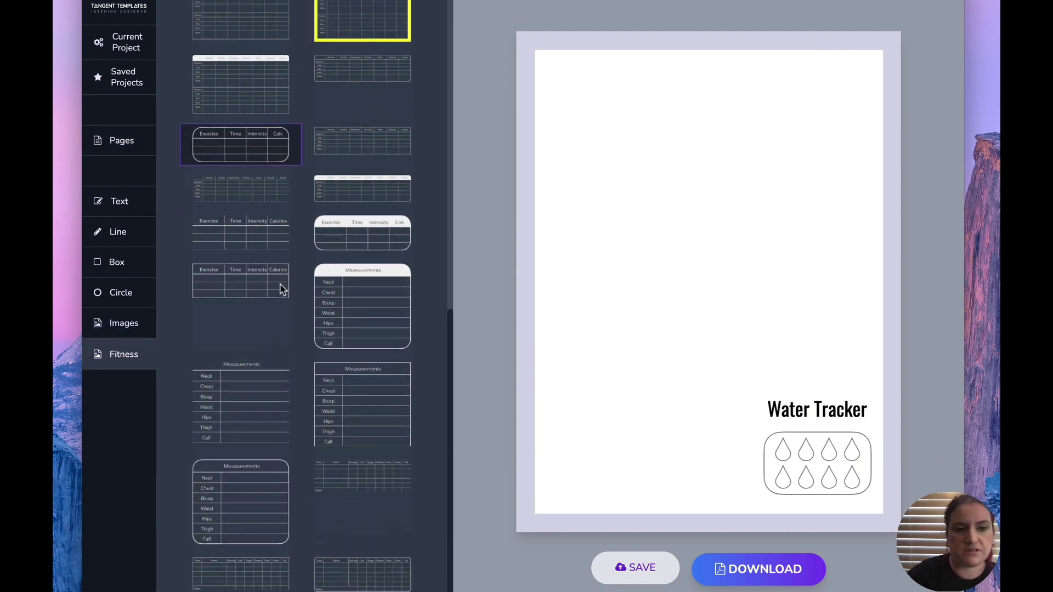
{"action": "left_click", "coordinate": [250, 142]}
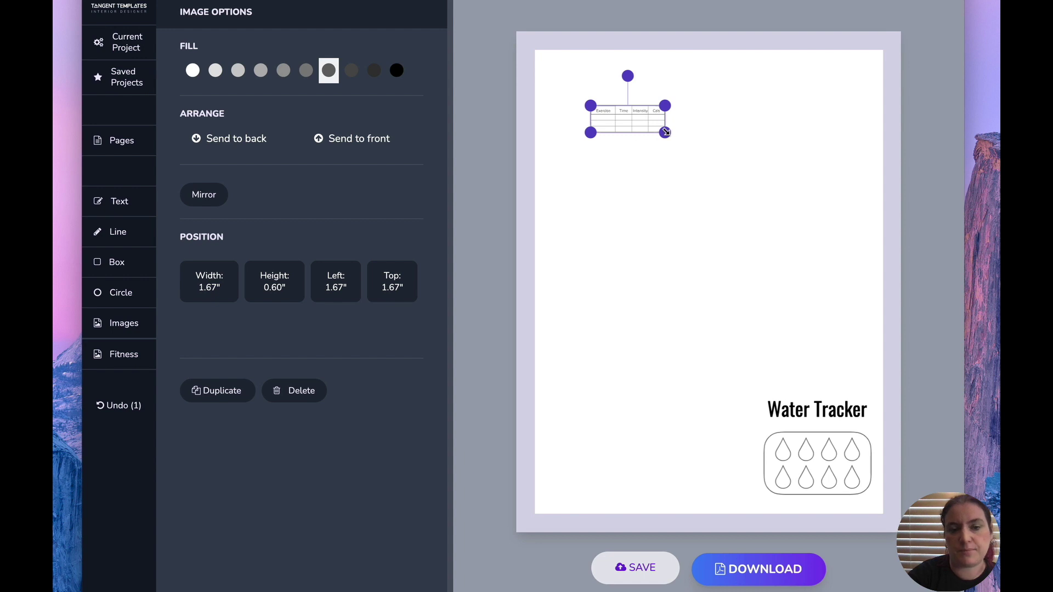
{"action": "left_click_drag", "start_coordinate": [665, 132], "coordinate": [804, 230]}
{"action": "left_click_drag", "start_coordinate": [701, 120], "coordinate": [707, 245]}
{"action": "left_click", "coordinate": [598, 218]}
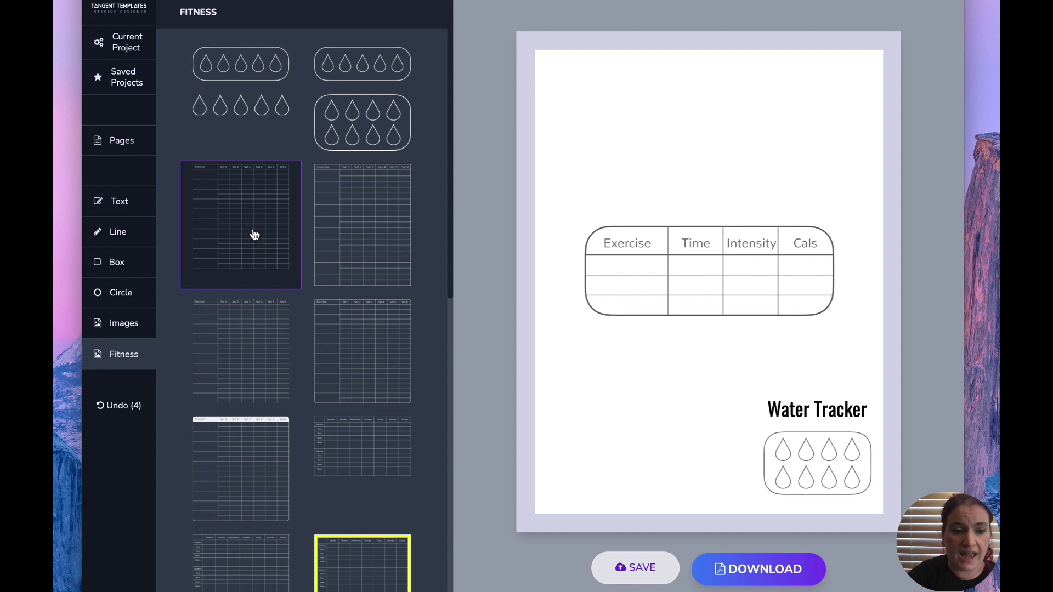
Add the exercise sets grid across the page top and shrink the cardio table beside the water drops
{"action": "left_click", "coordinate": [244, 460]}
{"action": "left_click_drag", "start_coordinate": [664, 185], "coordinate": [850, 386]}
{"action": "left_click_drag", "start_coordinate": [715, 176], "coordinate": [672, 146]}
{"action": "left_click_drag", "start_coordinate": [833, 291], "coordinate": [771, 451]}
{"action": "left_click_drag", "start_coordinate": [778, 392], "coordinate": [679, 442]}
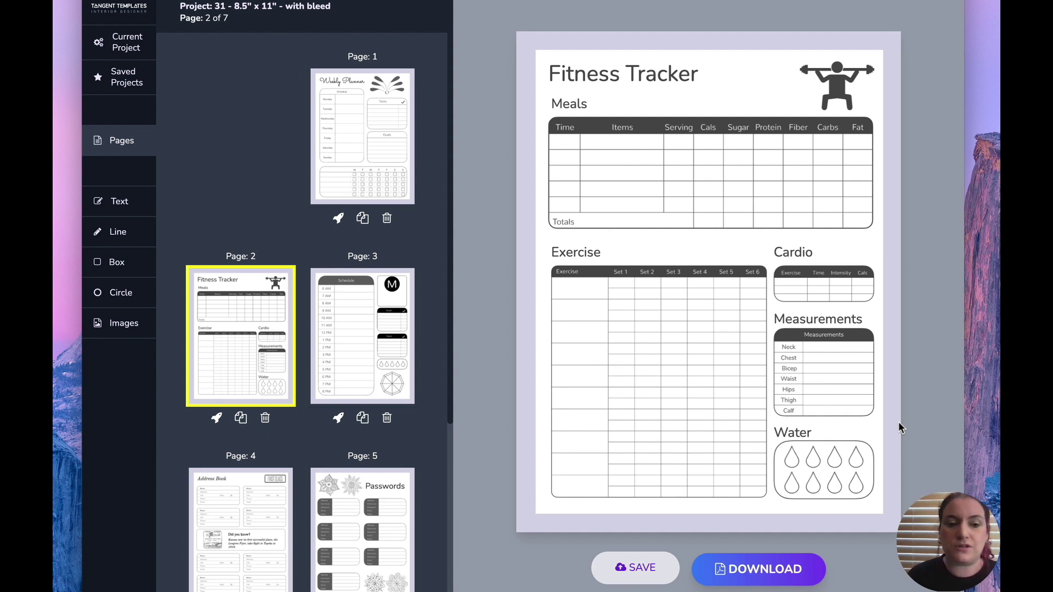
Replace the Exercise sets table with the weekday exercise table below the Exercise heading
{"action": "left_click", "coordinate": [762, 419]}
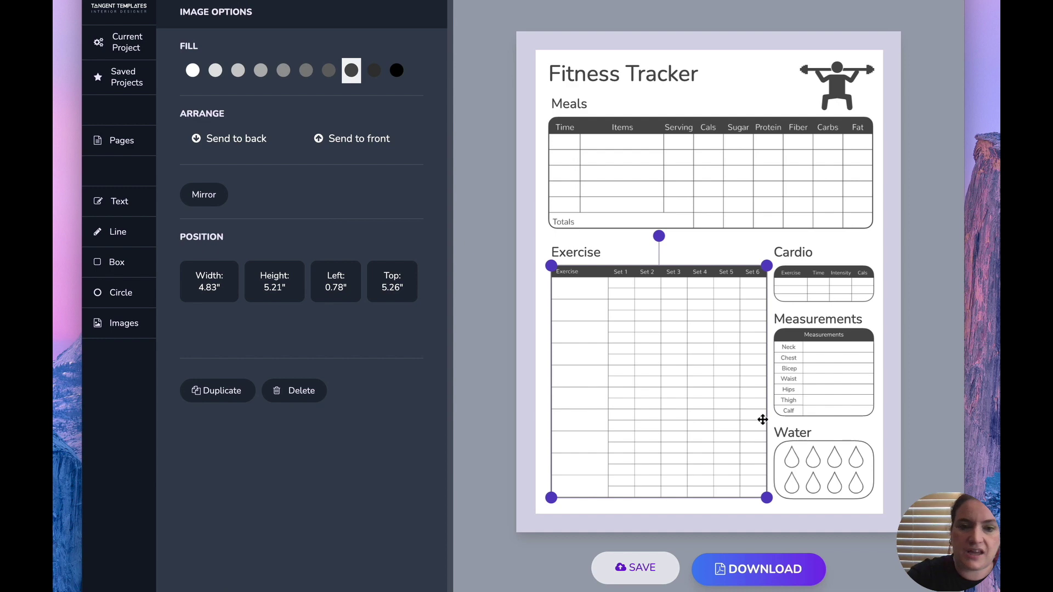
{"action": "key", "text": "Delete"}
{"action": "left_click", "coordinate": [124, 323]}
{"action": "scroll", "coordinate": [306, 235], "scroll_direction": "down", "scroll_amount": 10}
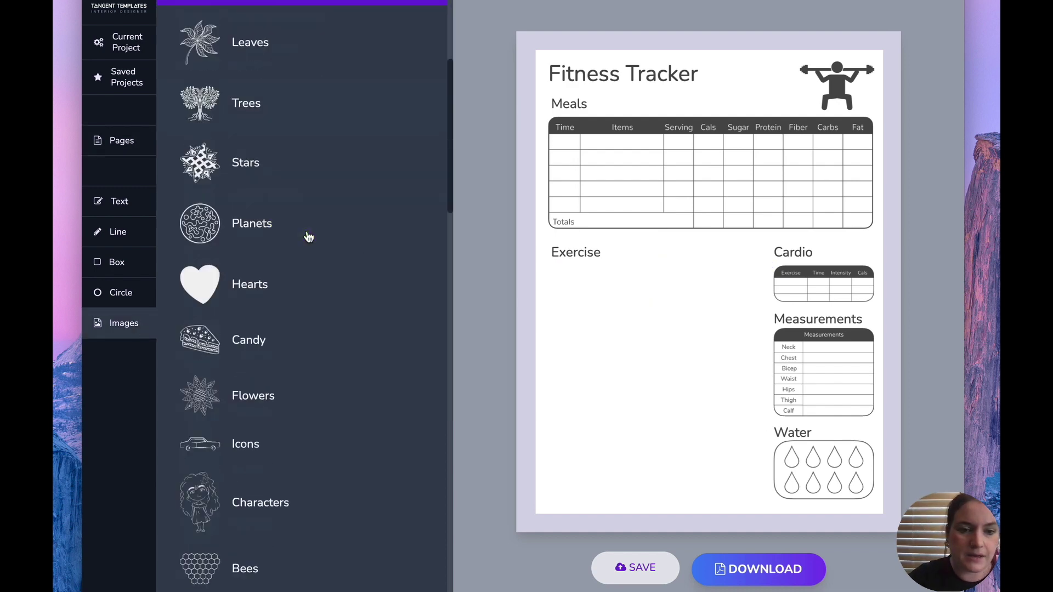
{"action": "left_click", "coordinate": [241, 553]}
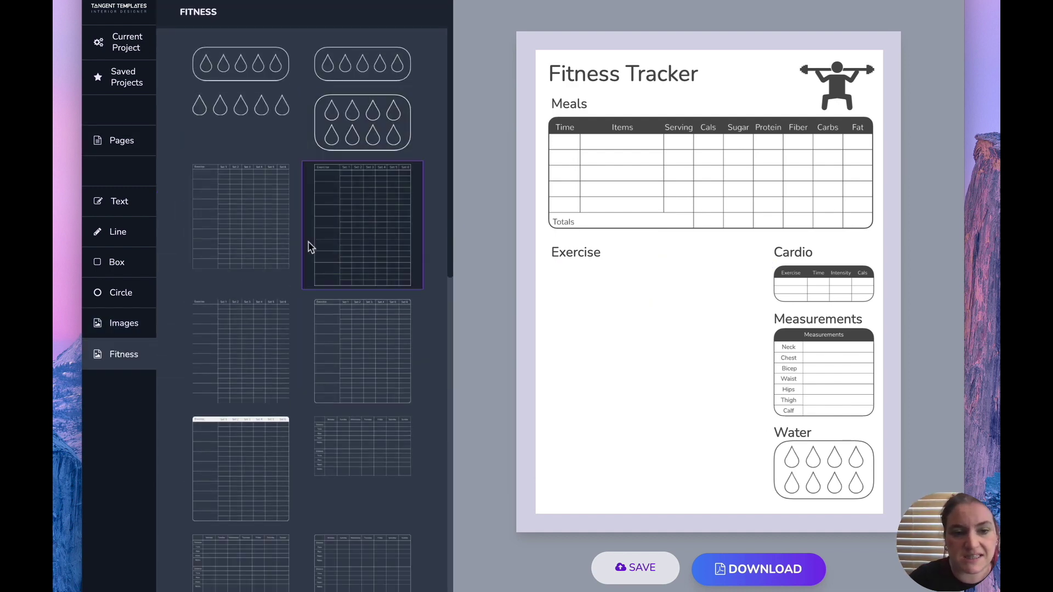
{"action": "scroll", "coordinate": [307, 245], "scroll_direction": "down", "scroll_amount": 3}
{"action": "scroll", "coordinate": [309, 246], "scroll_direction": "down", "scroll_amount": 5}
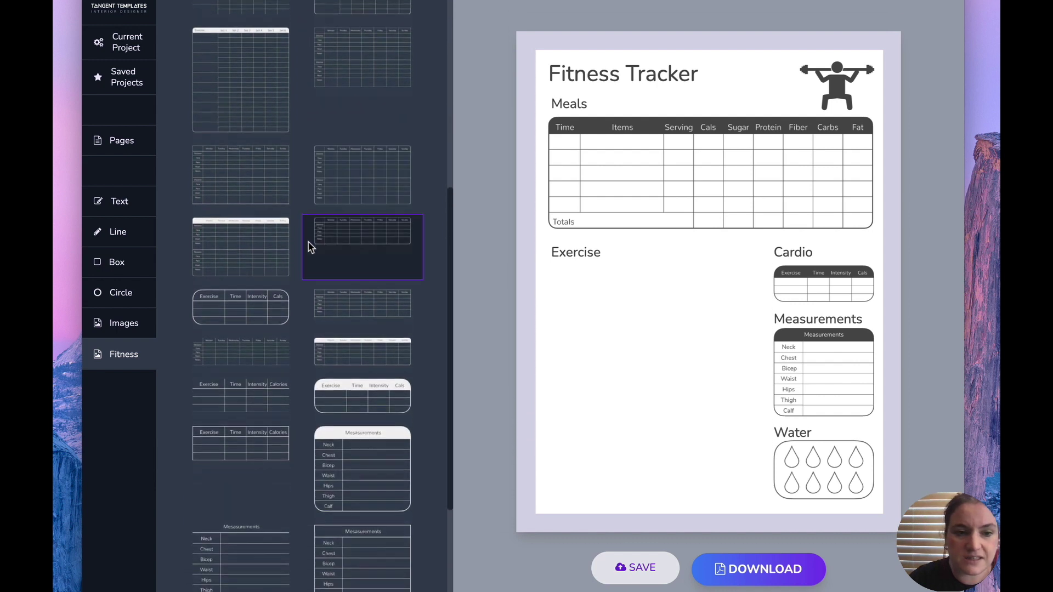
{"action": "left_click", "coordinate": [244, 245]}
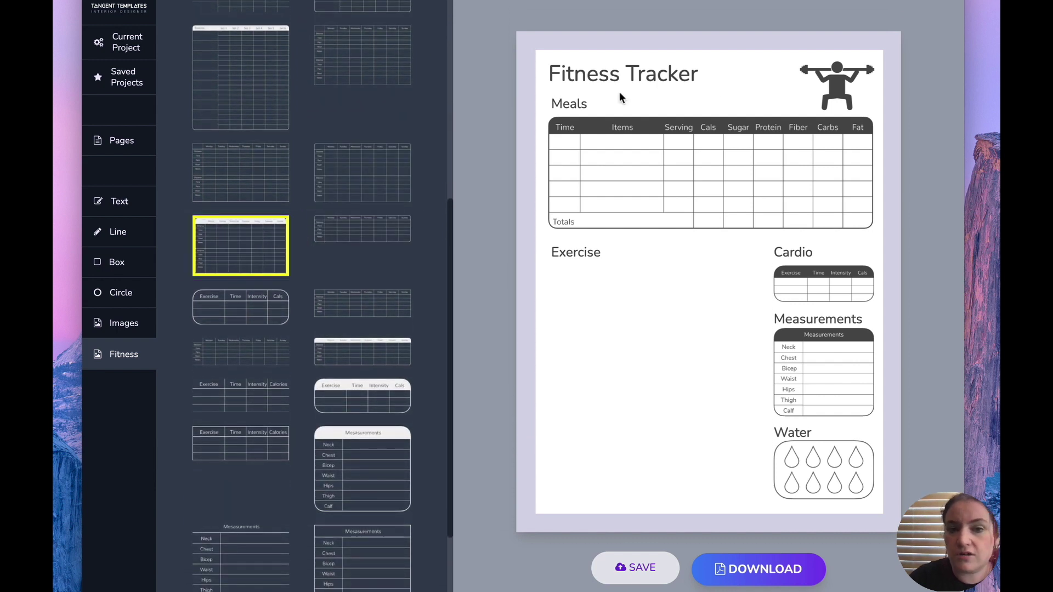
{"action": "left_click_drag", "start_coordinate": [642, 113], "coordinate": [602, 284]}
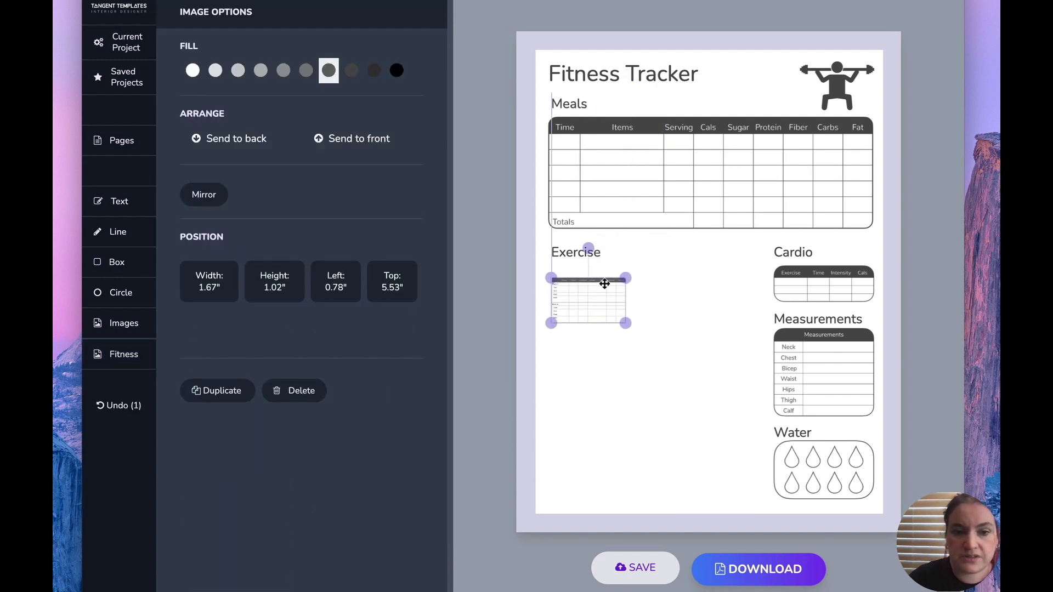
{"action": "left_click_drag", "start_coordinate": [625, 324], "coordinate": [748, 403]}
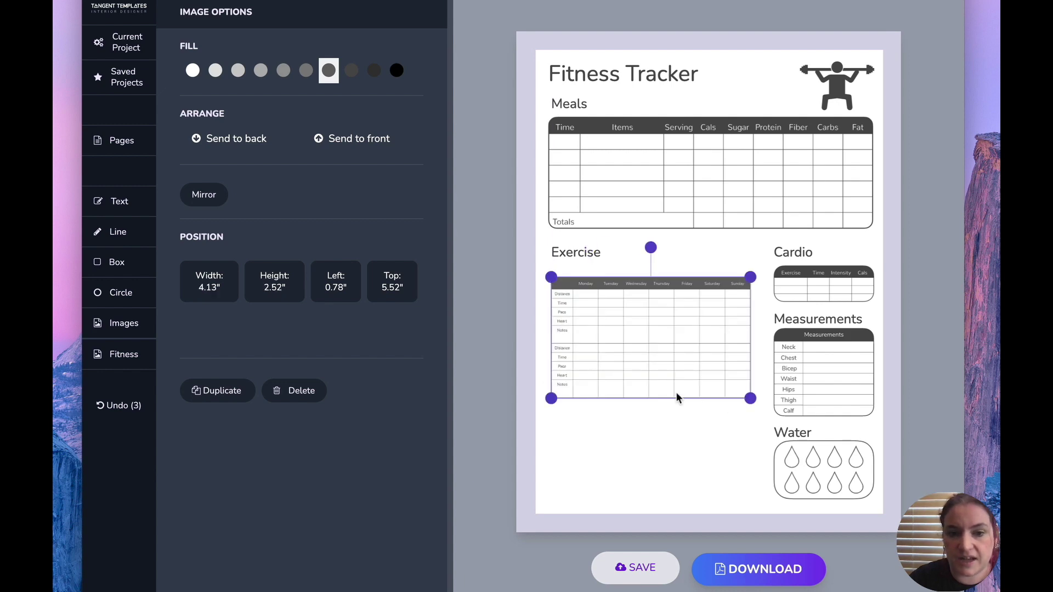
{"action": "left_click_drag", "start_coordinate": [660, 380], "coordinate": [657, 373]}
Move the Cardio heading and cardio table below the exercise table, matching its width
{"action": "left_click", "coordinate": [799, 254]}
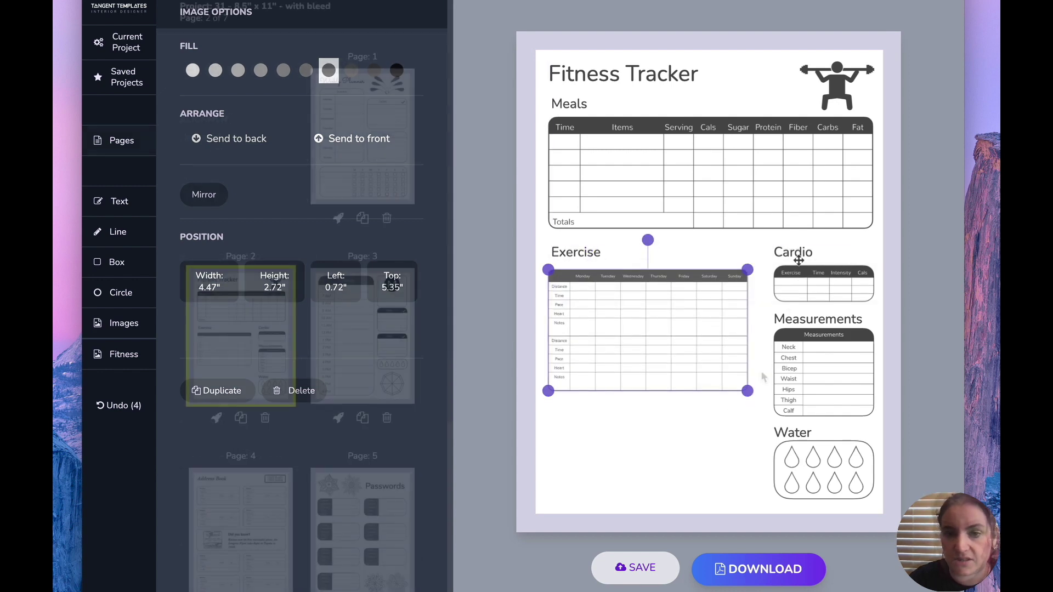
{"action": "left_click_drag", "start_coordinate": [846, 247], "coordinate": [698, 406]}
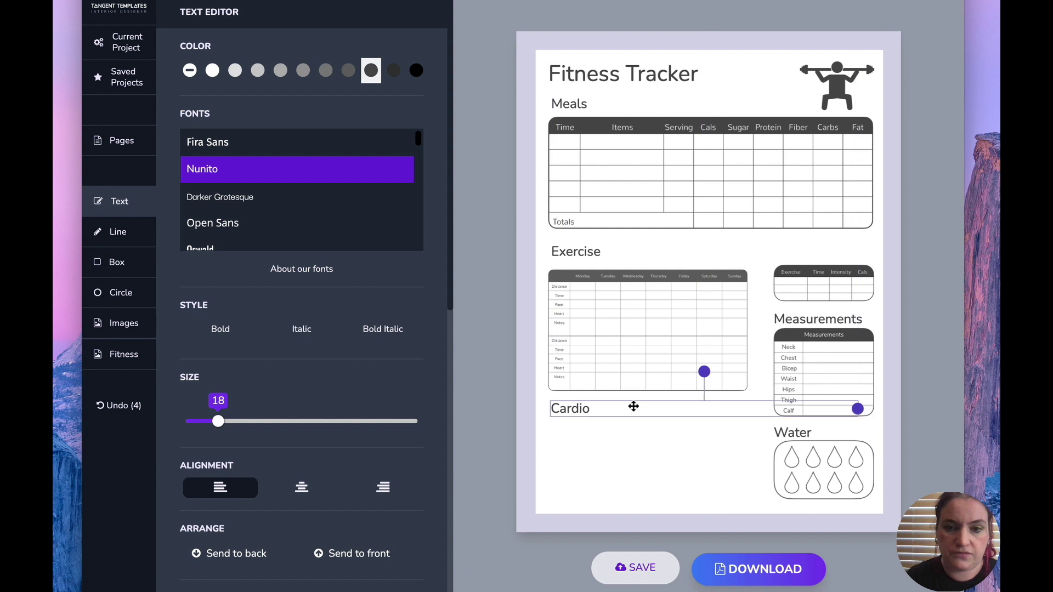
{"action": "left_click_drag", "start_coordinate": [812, 303], "coordinate": [747, 499]}
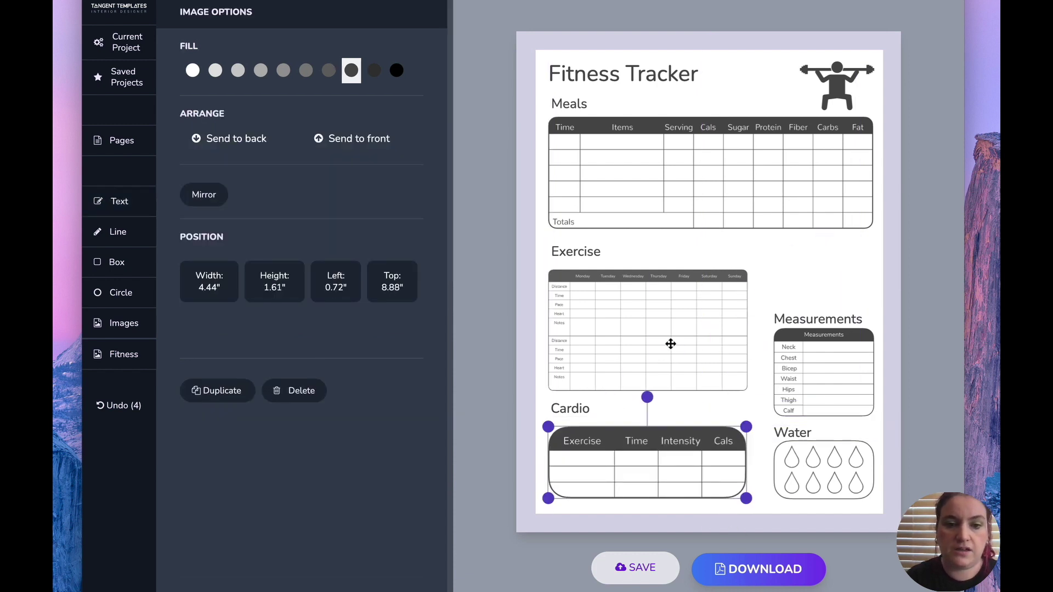
{"action": "left_click", "coordinate": [670, 344], "text": "shift"}
{"action": "left_click", "coordinate": [220, 281]}
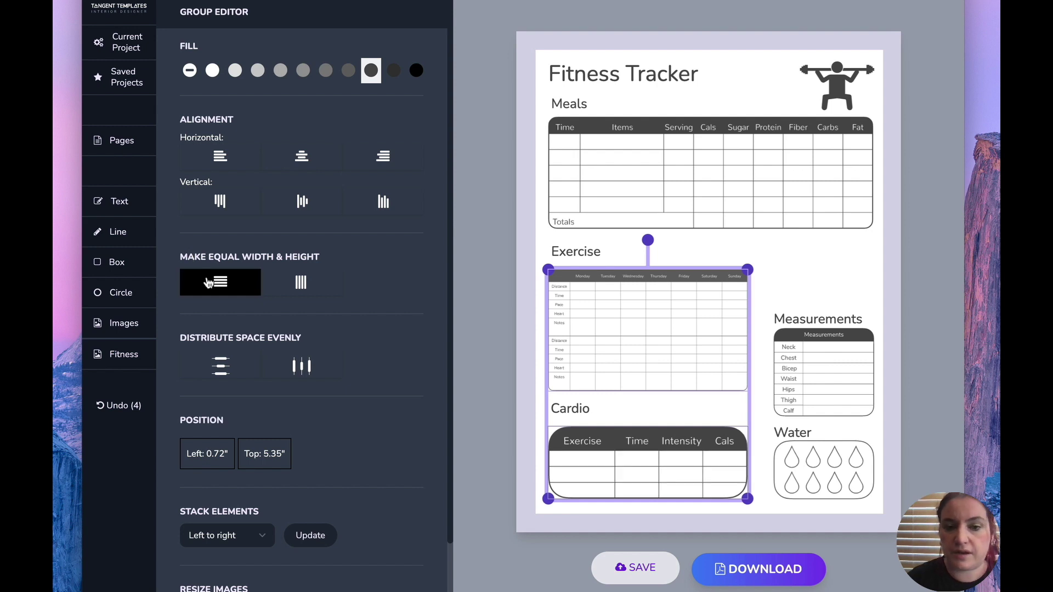
{"action": "left_click", "coordinate": [781, 269]}
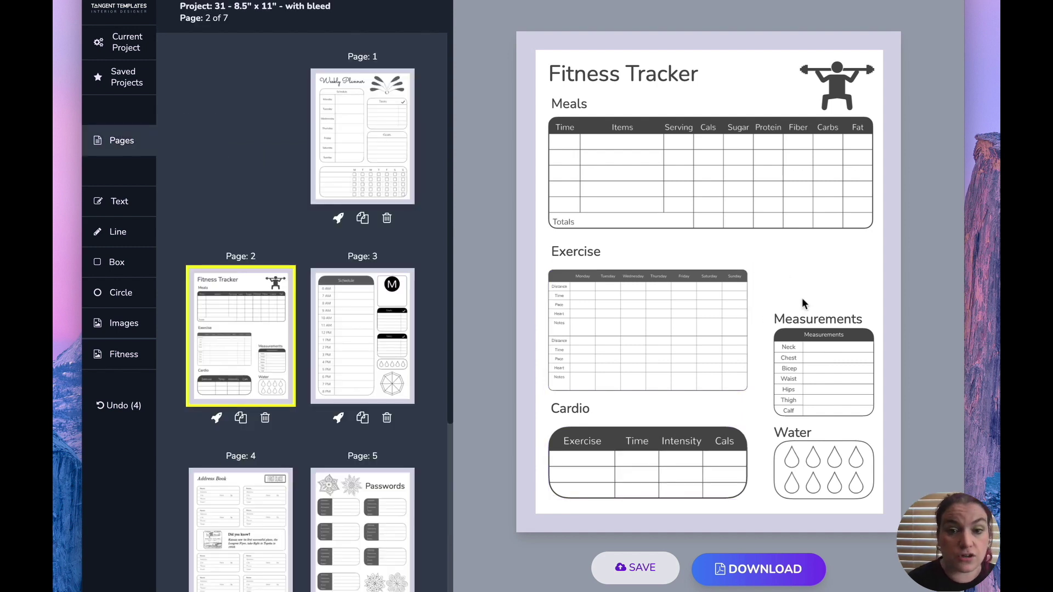
Delete the Measurements and Water sections
{"action": "left_click_drag", "start_coordinate": [797, 285], "coordinate": [874, 484]}
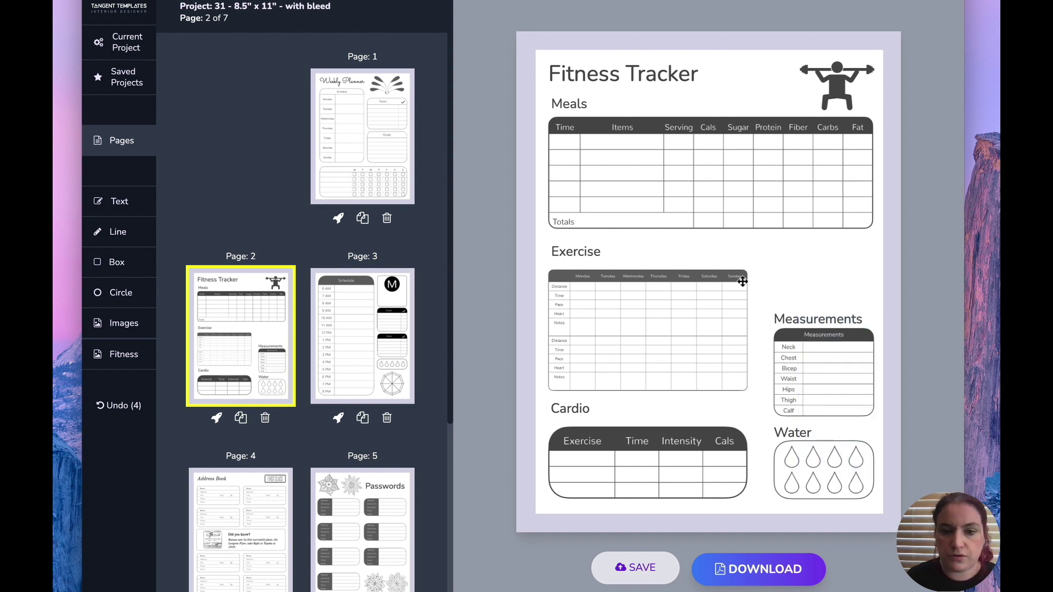
{"action": "left_click_drag", "start_coordinate": [801, 292], "coordinate": [832, 488]}
{"action": "key", "text": "Delete"}
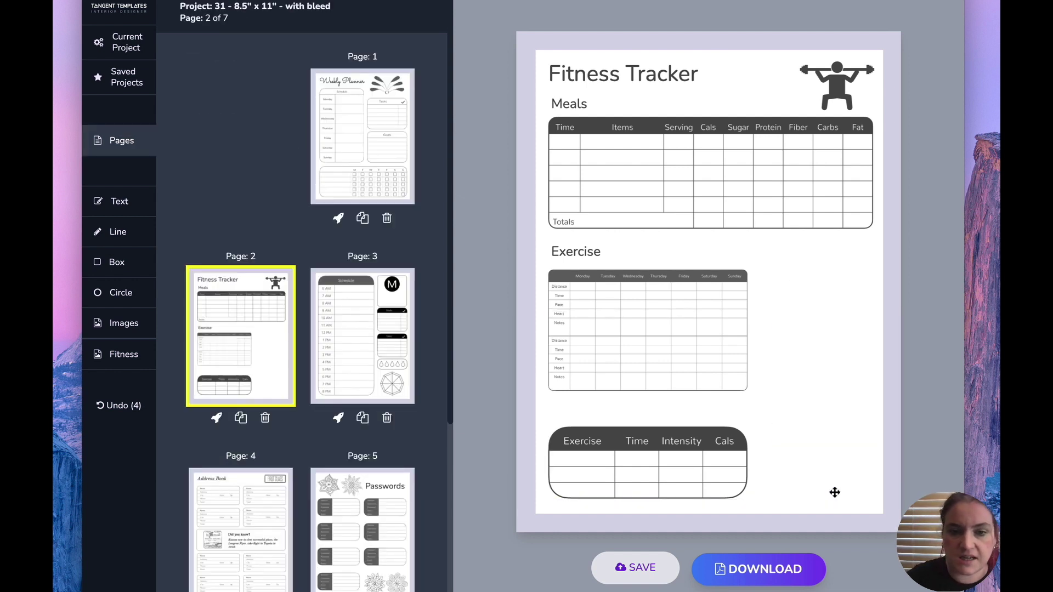
Widen the weekday table to full page width and shrink the cardio table to 2.64" × 0.95" bottom-left
{"action": "left_click", "coordinate": [701, 349]}
{"action": "left_click_drag", "start_coordinate": [747, 267], "coordinate": [879, 300]}
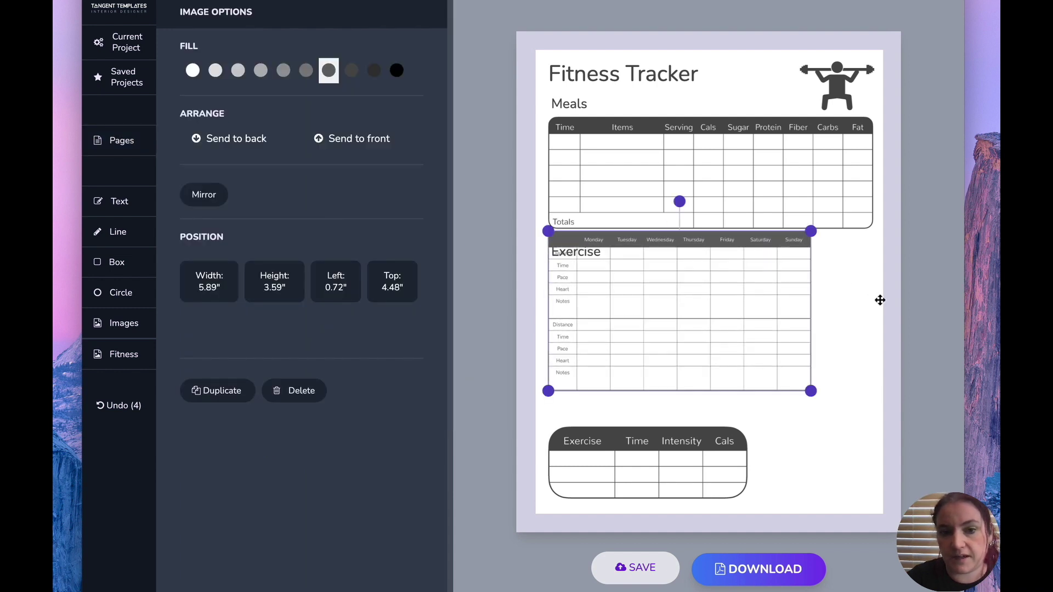
{"action": "left_click", "coordinate": [642, 438]}
{"action": "left_click_drag", "start_coordinate": [549, 429], "coordinate": [834, 451]}
{"action": "mouse_move", "coordinate": [701, 352]}
{"action": "left_mouse_down"}
{"action": "mouse_move", "coordinate": [696, 400]}
{"action": "mouse_move", "coordinate": [703, 362]}
{"action": "left_mouse_up"}
{"action": "left_click_drag", "start_coordinate": [812, 428], "coordinate": [603, 501]}
{"action": "left_click", "coordinate": [841, 472]}
{"action": "left_click", "coordinate": [789, 511]}
{"action": "left_click_drag", "start_coordinate": [528, 250], "coordinate": [640, 320]}
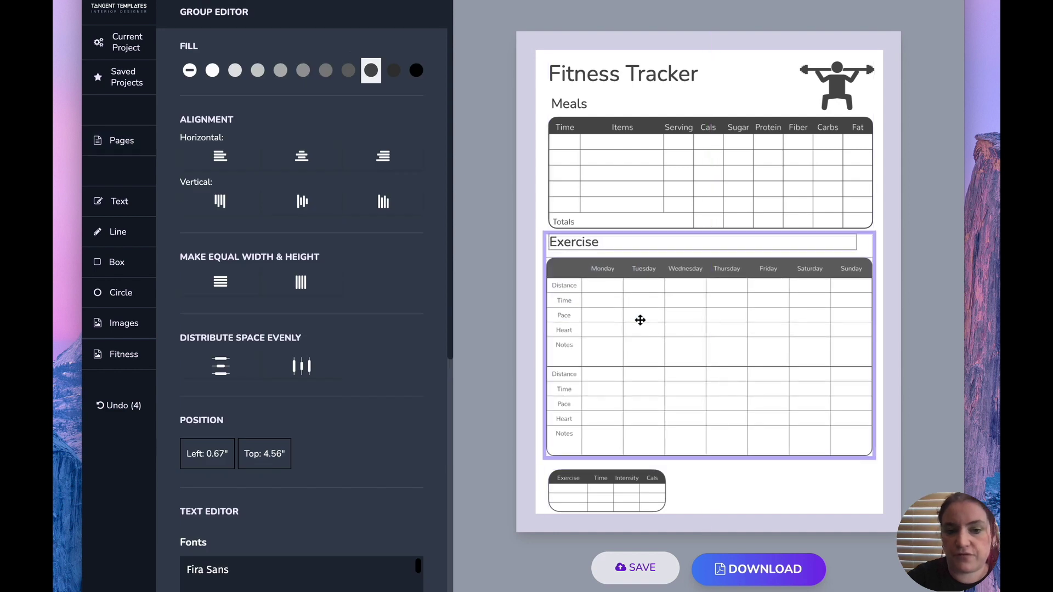
{"action": "left_click", "coordinate": [746, 510]}
{"action": "left_click_drag", "start_coordinate": [647, 488], "coordinate": [645, 482]}
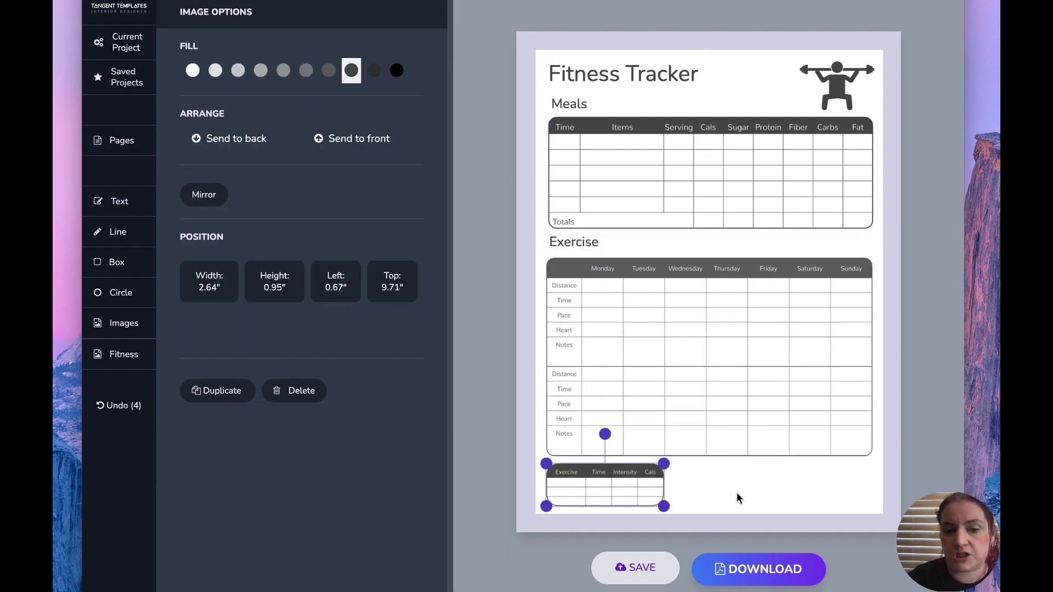
{"action": "left_click", "coordinate": [738, 498]}
Add a College Ruled lined box beside the cardio table, removing its top line
{"action": "left_click", "coordinate": [98, 262]}
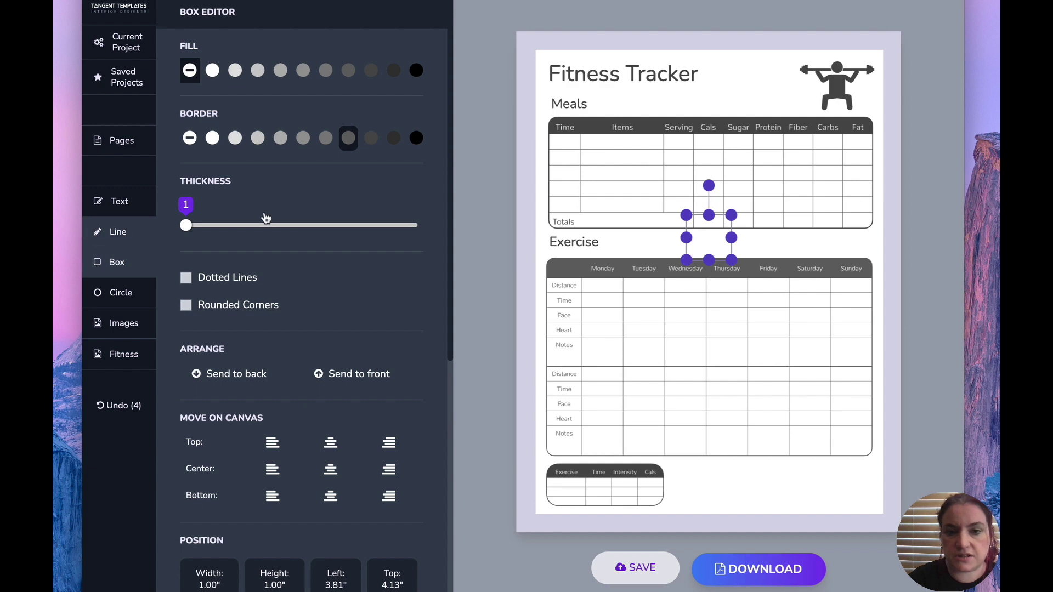
{"action": "left_click_drag", "start_coordinate": [707, 252], "coordinate": [870, 484]}
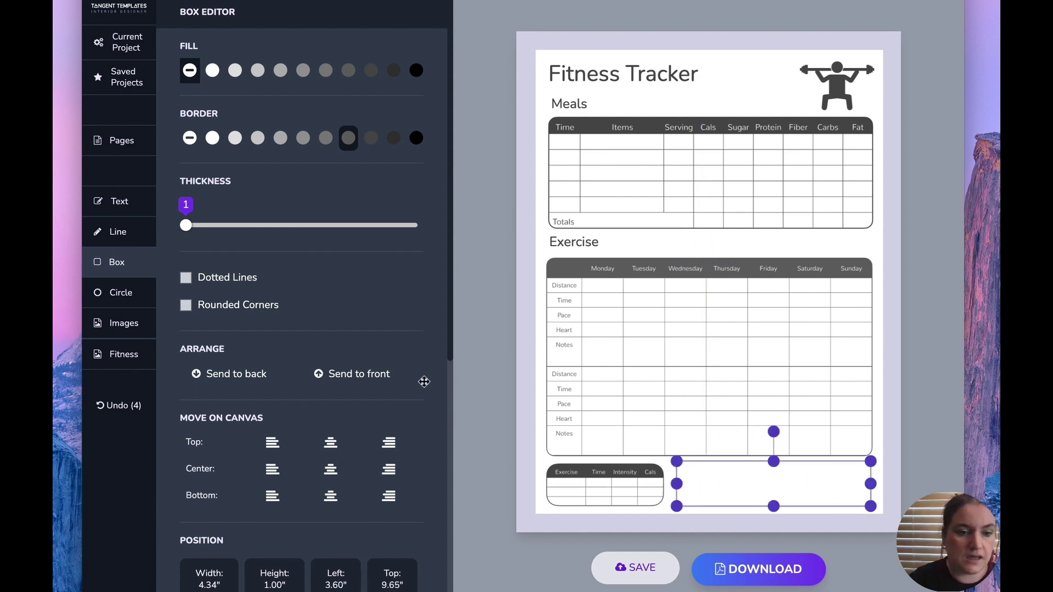
{"action": "scroll", "coordinate": [383, 362], "scroll_direction": "down", "scroll_amount": 8}
{"action": "scroll", "coordinate": [245, 142], "scroll_direction": "up", "scroll_amount": 4}
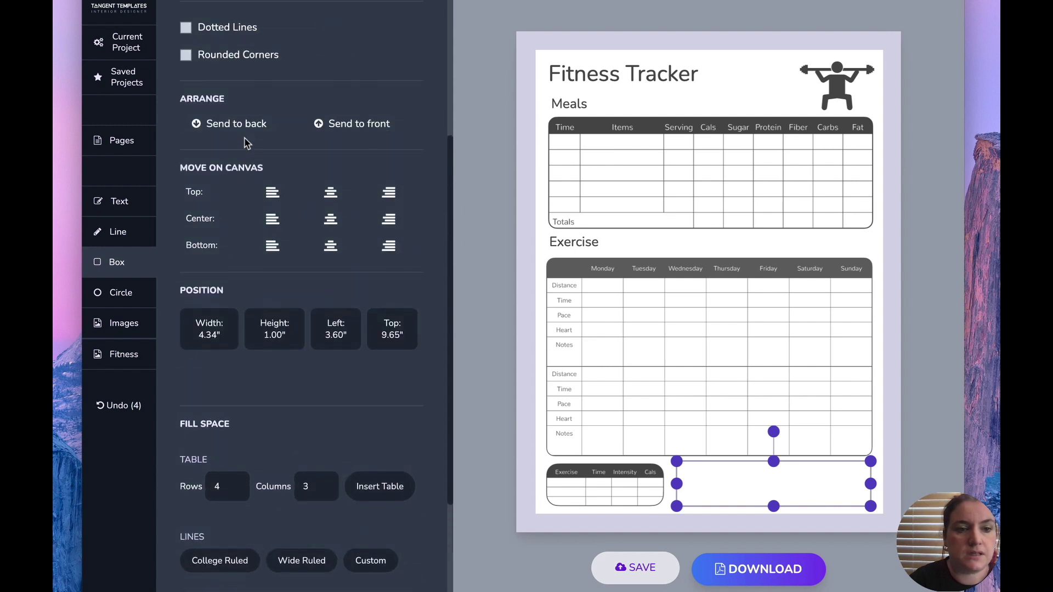
{"action": "scroll", "coordinate": [246, 142], "scroll_direction": "down", "scroll_amount": 4}
{"action": "left_click", "coordinate": [236, 342]}
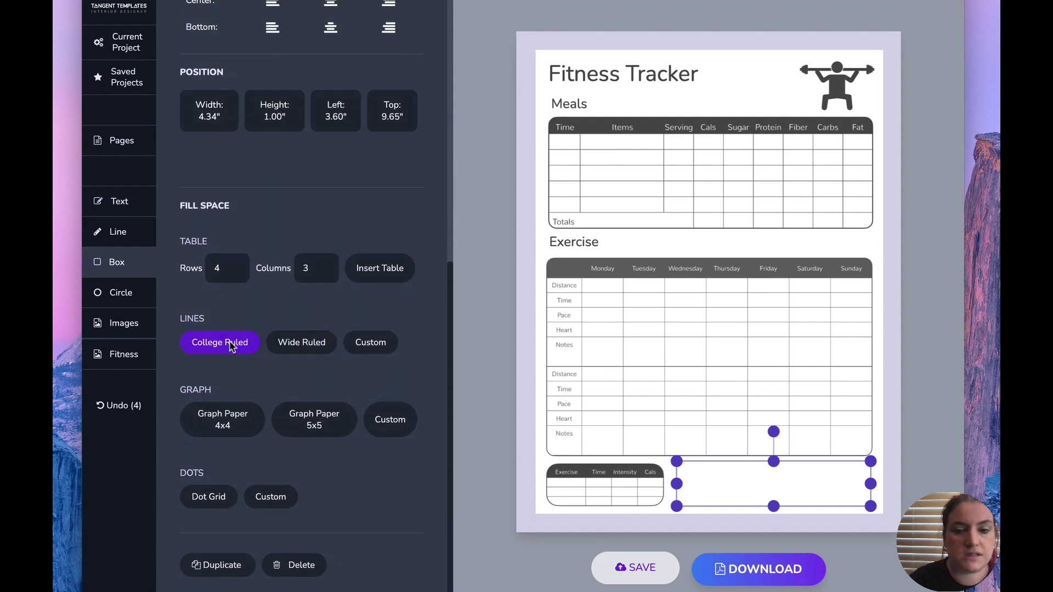
{"action": "left_click", "coordinate": [858, 463]}
{"action": "key", "text": "Delete"}
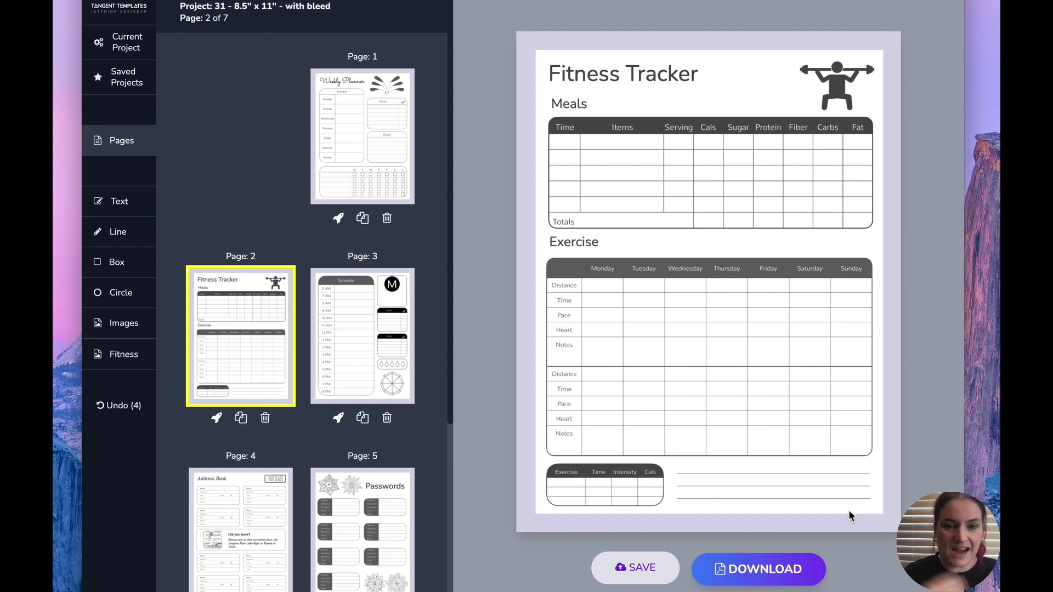
Select everything on the page and give the table headers a darker fill
{"action": "left_click", "coordinate": [567, 246]}
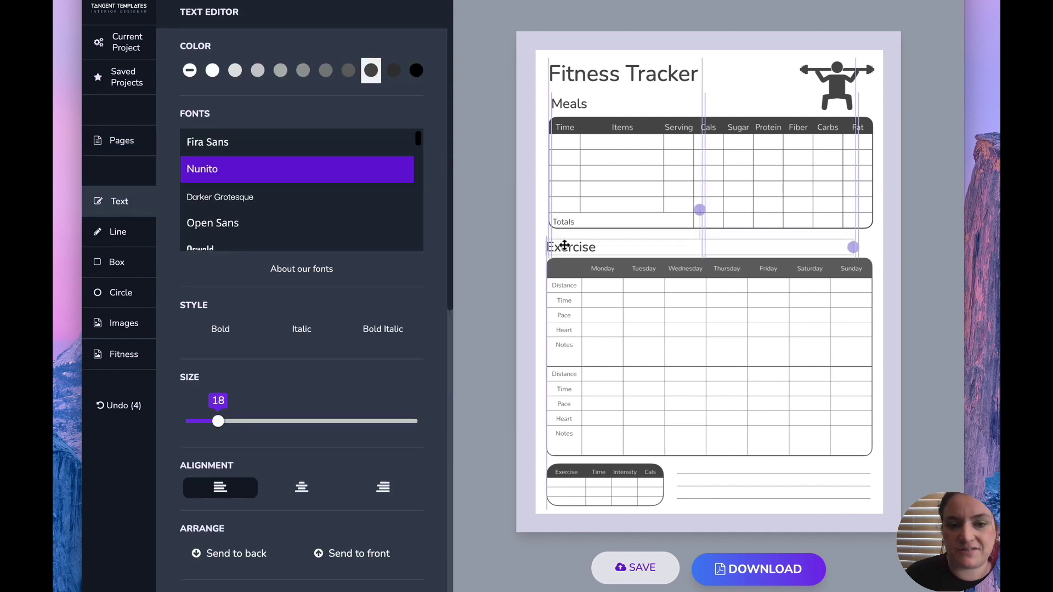
{"action": "left_click", "coordinate": [894, 432]}
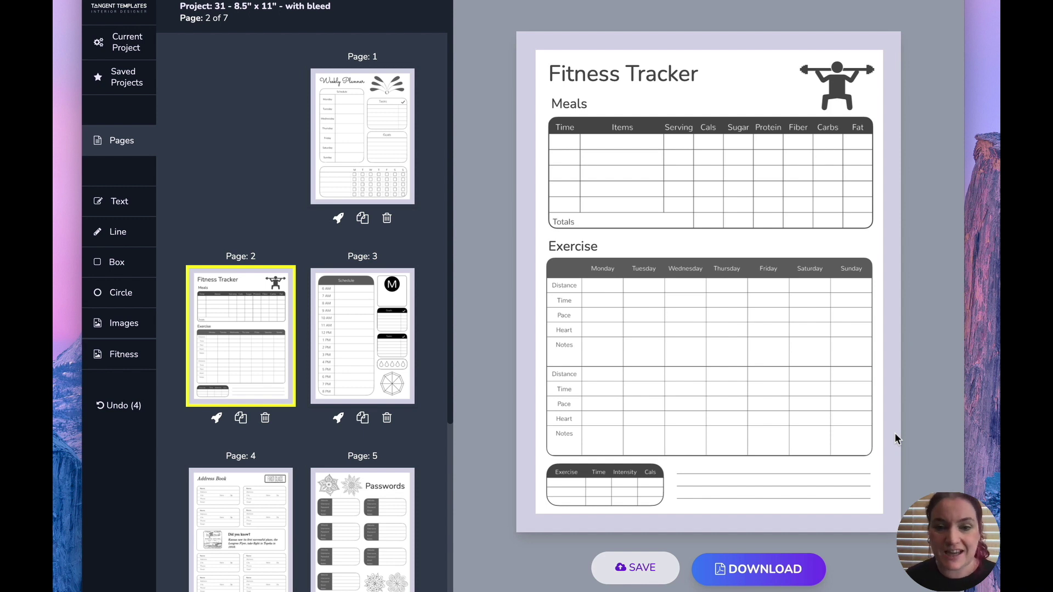
{"action": "left_click_drag", "start_coordinate": [889, 519], "coordinate": [531, 106]}
{"action": "left_click", "coordinate": [393, 71]}
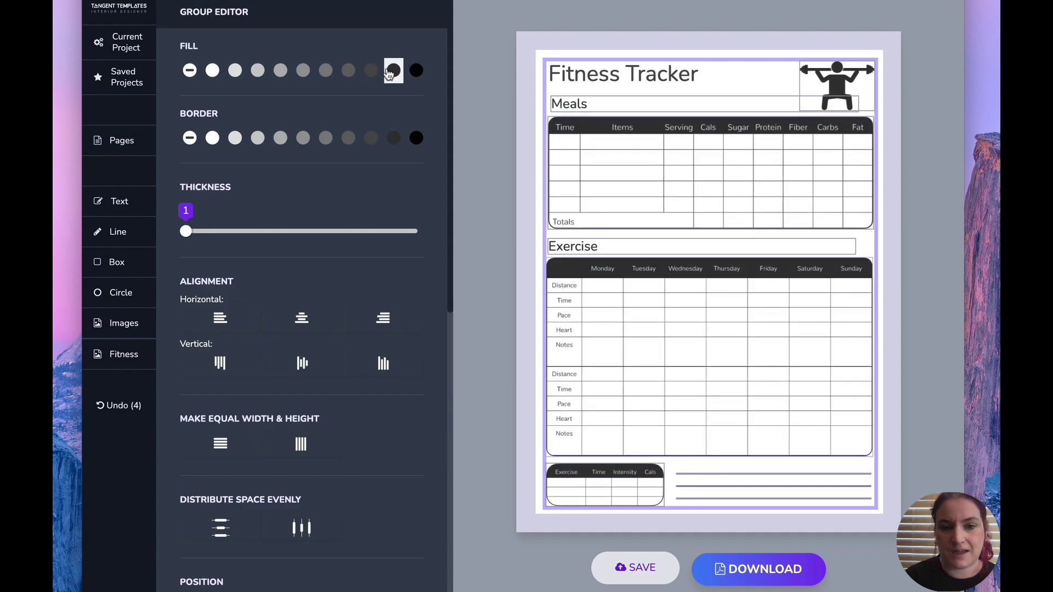
{"action": "left_click", "coordinate": [888, 290]}
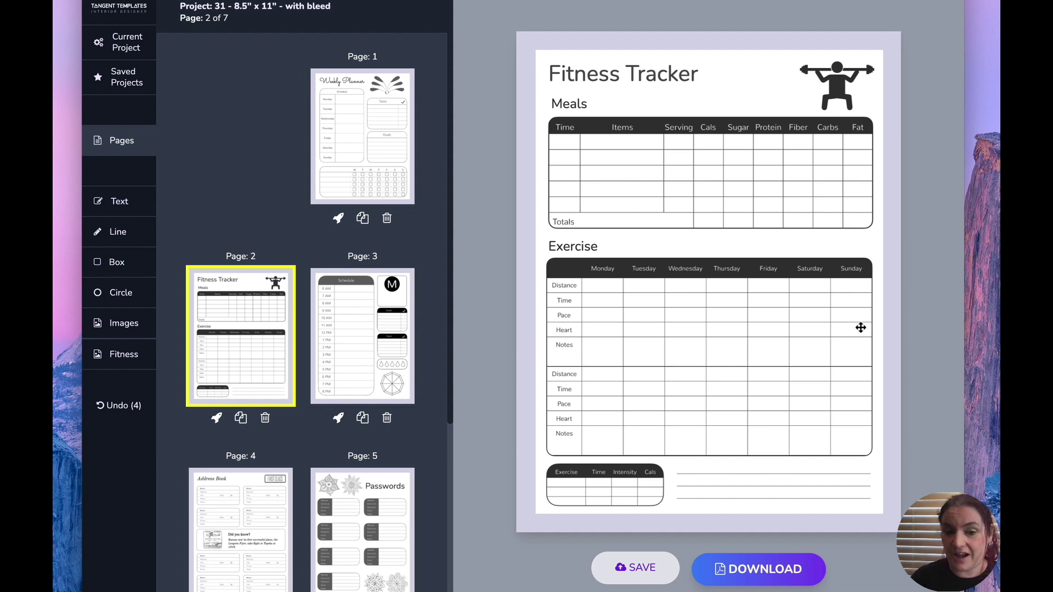
Add a blank eighth page to the project
{"action": "scroll", "coordinate": [348, 447], "scroll_direction": "down", "scroll_amount": 5}
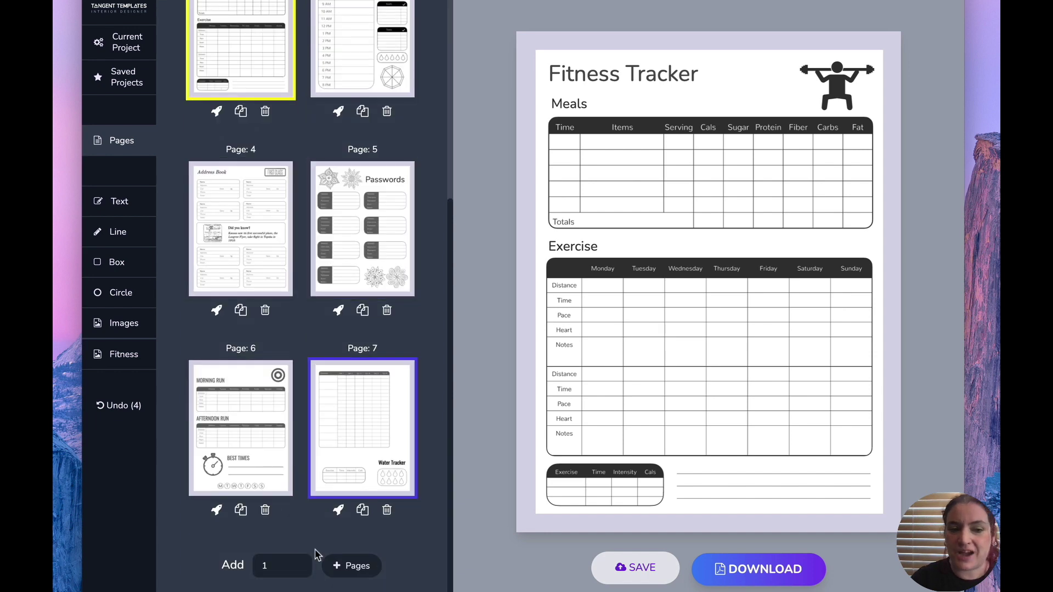
{"action": "left_click", "coordinate": [359, 568]}
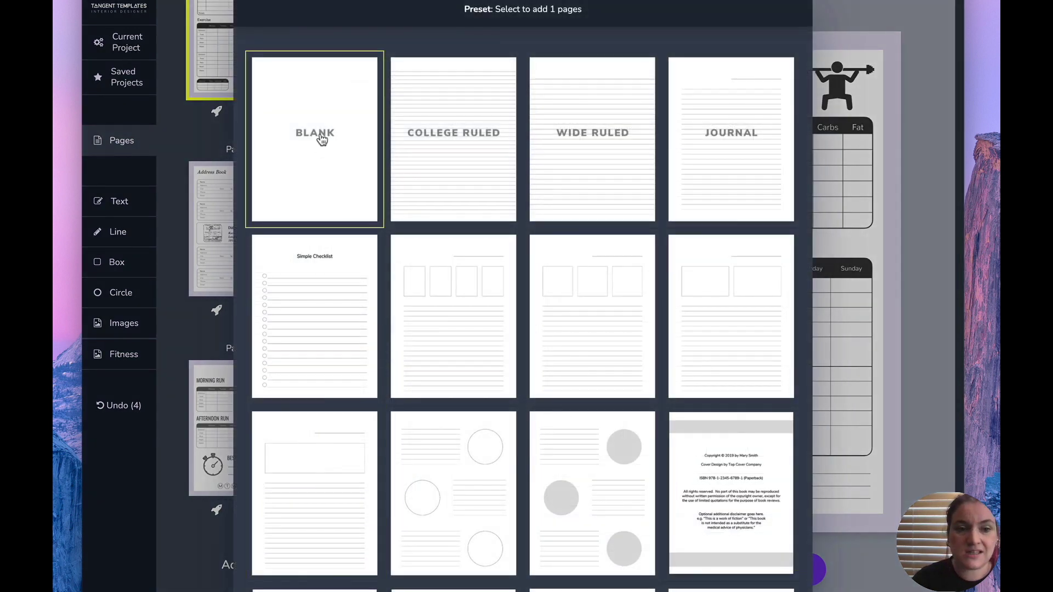
{"action": "left_click", "coordinate": [323, 134]}
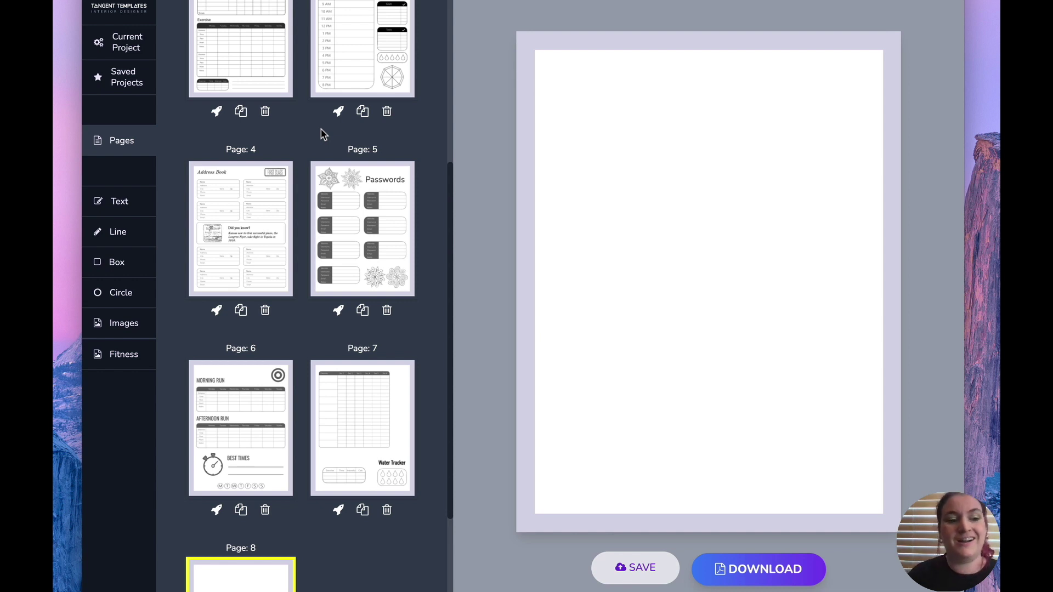
Place the Month/Week table from Images > Tables in the page's top-right corner
{"action": "left_click", "coordinate": [119, 325]}
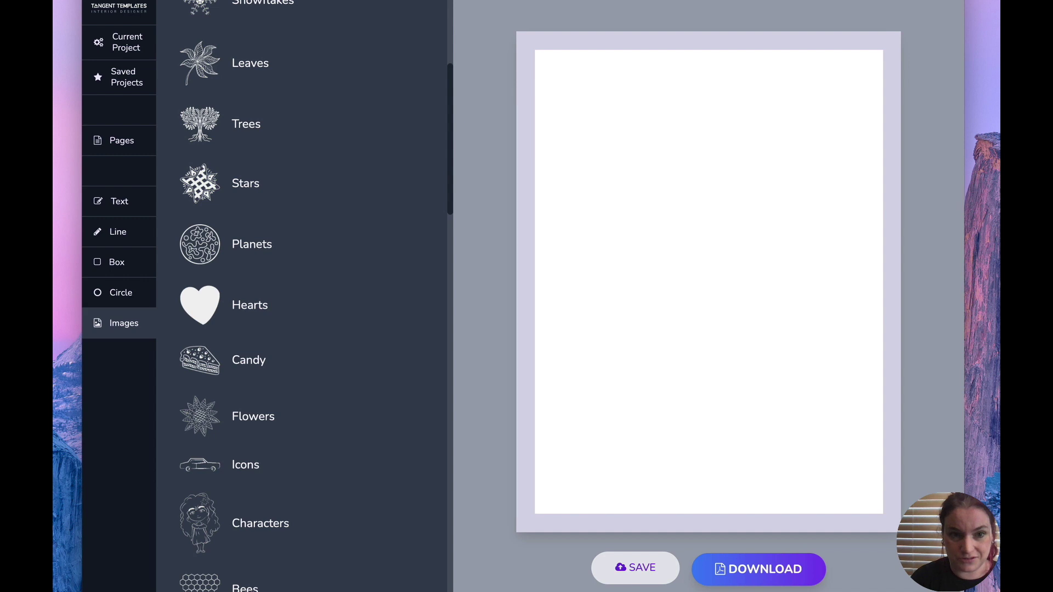
{"action": "scroll", "coordinate": [369, 331], "scroll_direction": "down", "scroll_amount": 10}
{"action": "left_click", "coordinate": [271, 515]}
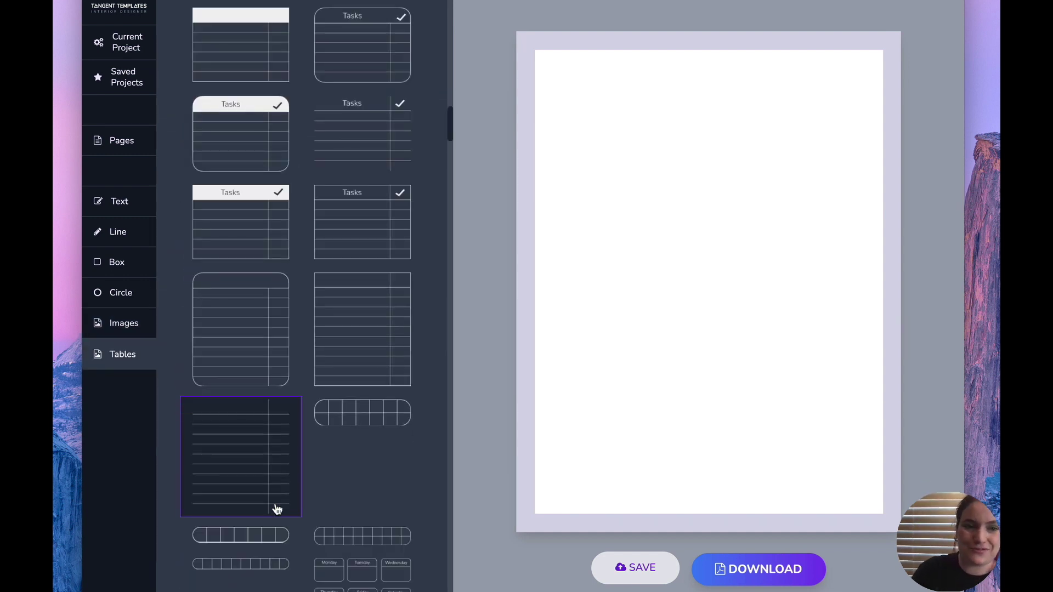
{"action": "left_click_drag", "start_coordinate": [451, 132], "coordinate": [453, 7]}
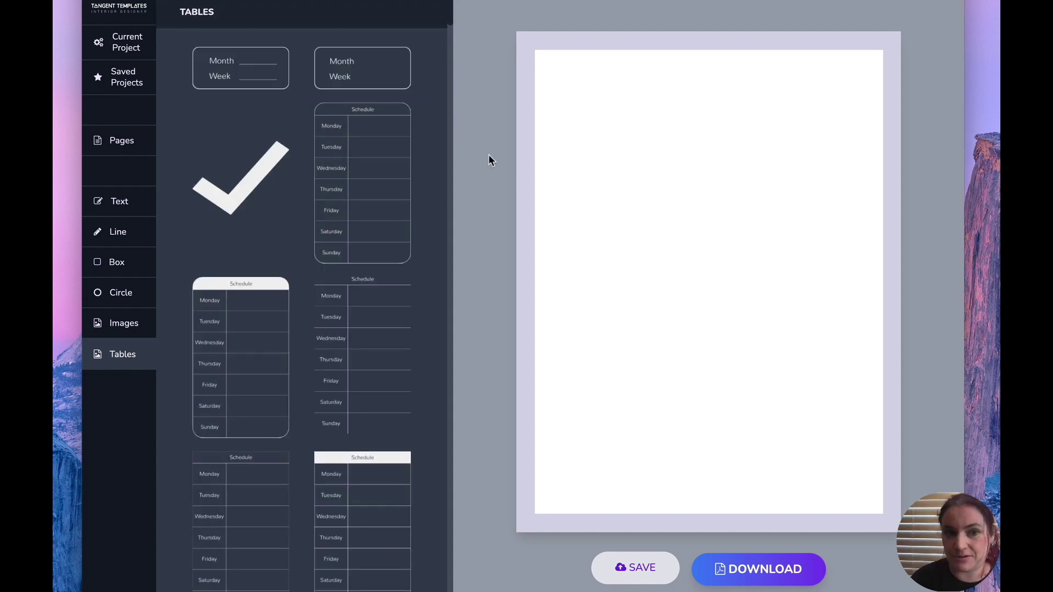
{"action": "left_click", "coordinate": [268, 75]}
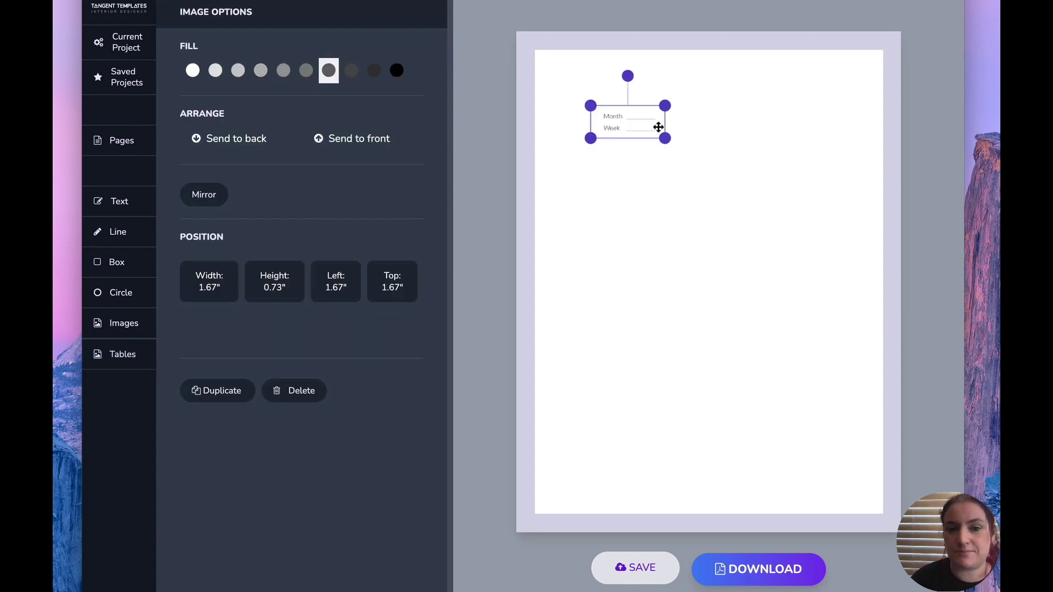
{"action": "left_click_drag", "start_coordinate": [638, 125], "coordinate": [839, 80]}
{"action": "left_click", "coordinate": [808, 172]}
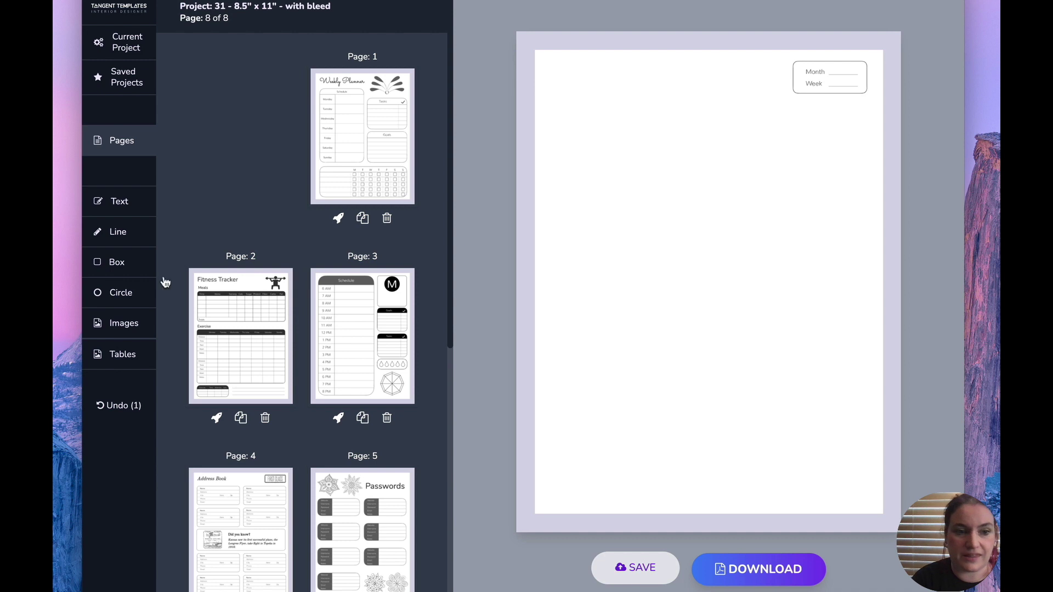
Add a box covering most of page 8 and fill it with Wide Ruled lines
{"action": "left_click", "coordinate": [110, 269]}
{"action": "left_click", "coordinate": [683, 214]}
{"action": "left_click", "coordinate": [687, 218]}
{"action": "left_click_drag", "start_coordinate": [686, 216], "coordinate": [554, 125]}
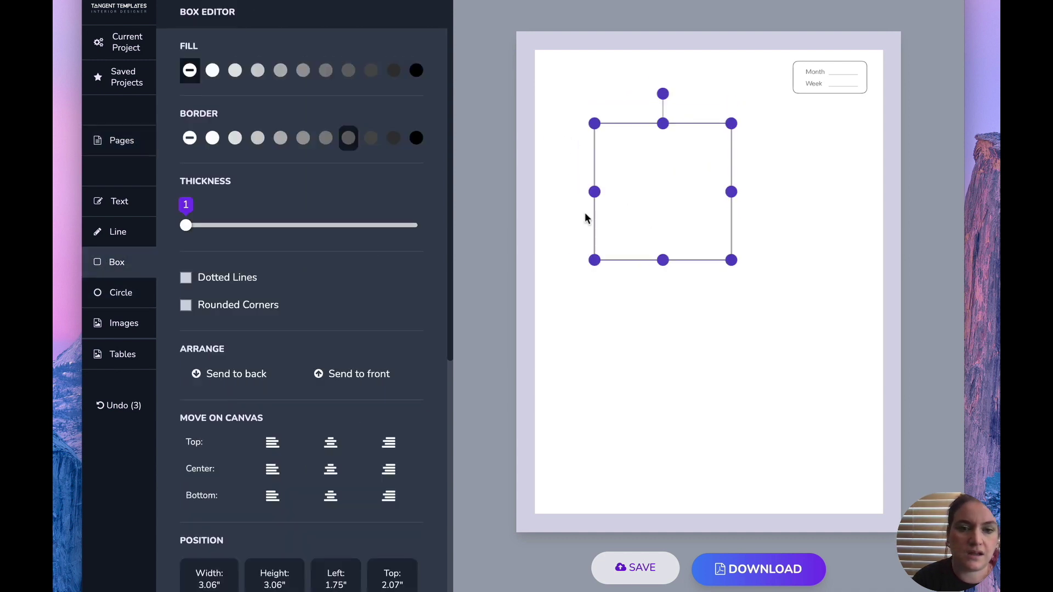
{"action": "left_click_drag", "start_coordinate": [594, 191], "coordinate": [552, 191]}
{"action": "left_click_drag", "start_coordinate": [732, 261], "coordinate": [868, 488]}
{"action": "scroll", "coordinate": [222, 410], "scroll_direction": "down", "scroll_amount": 3}
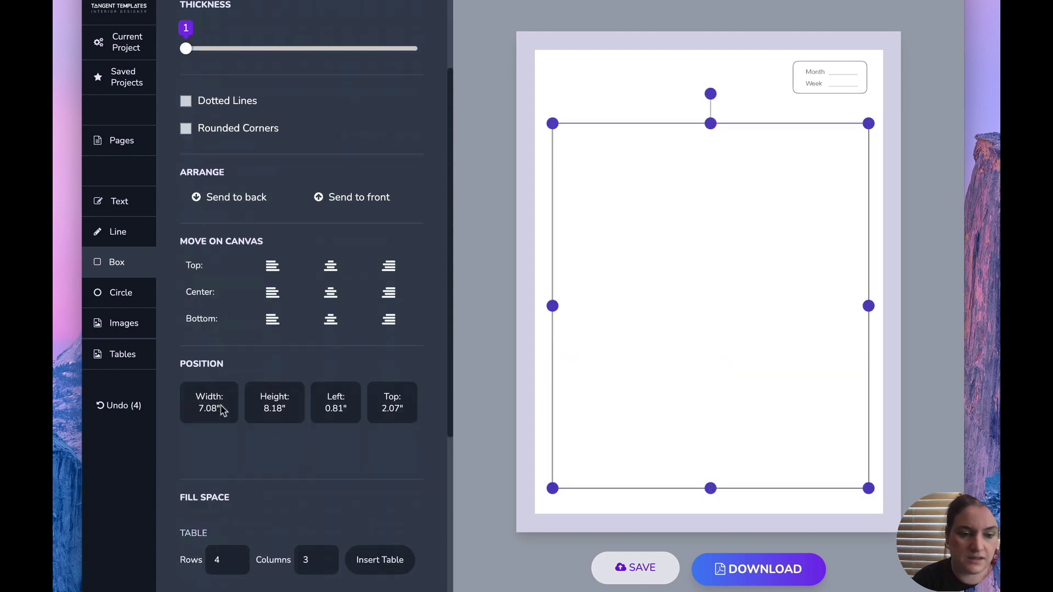
{"action": "scroll", "coordinate": [222, 410], "scroll_direction": "down", "scroll_amount": 5}
{"action": "left_click", "coordinate": [289, 341]}
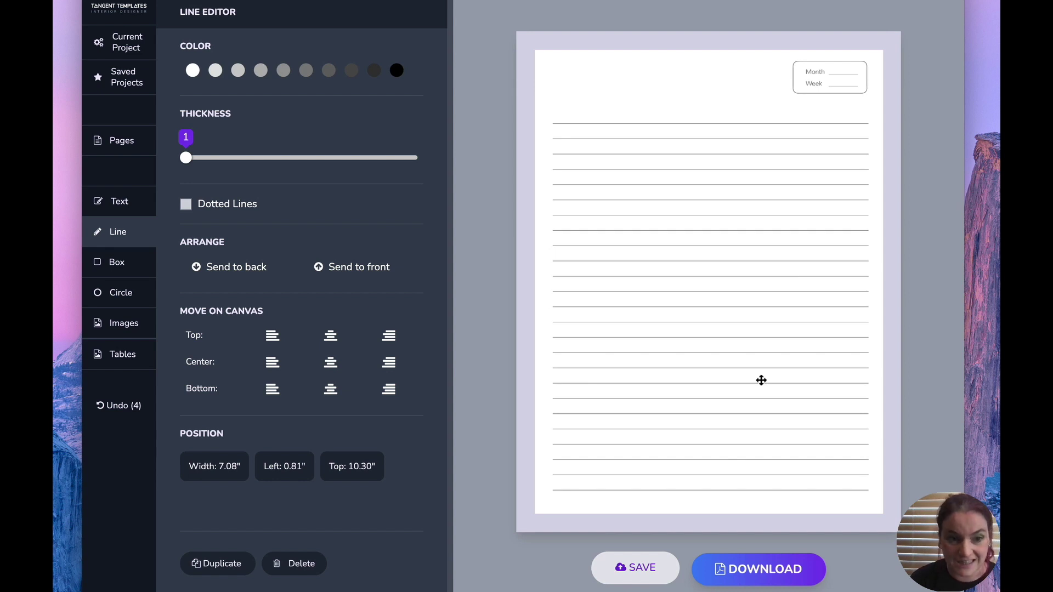
{"action": "left_click", "coordinate": [123, 352]}
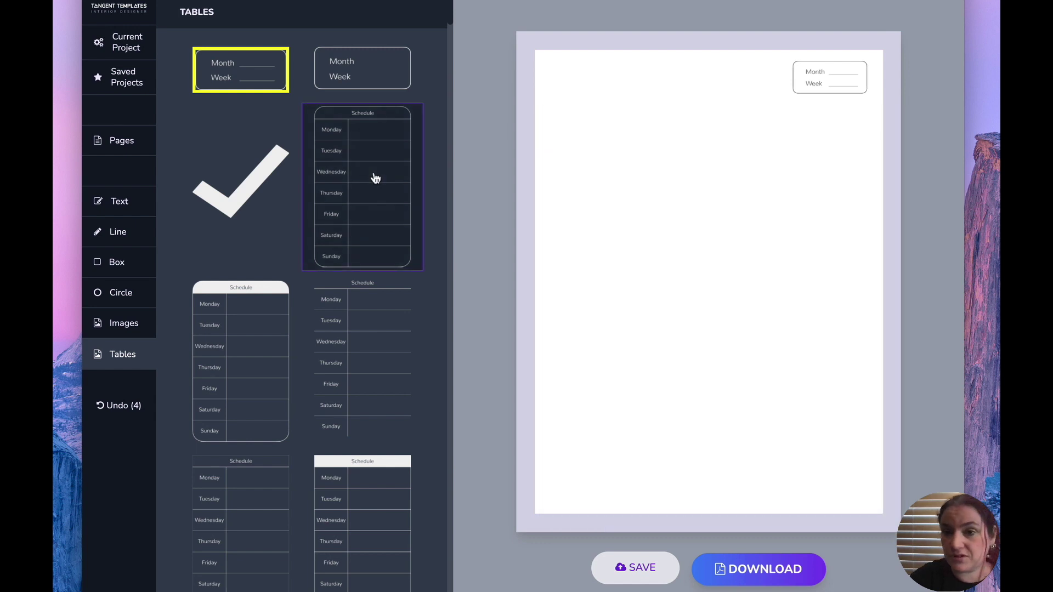
Add the weekday Schedule table, size it to about 2.47 by 4.11 inches, and move it to the lower right
{"action": "left_click", "coordinate": [375, 177]}
{"action": "left_click_drag", "start_coordinate": [665, 231], "coordinate": [811, 472]}
{"action": "left_click_drag", "start_coordinate": [726, 310], "coordinate": [680, 332]}
{"action": "left_click_drag", "start_coordinate": [769, 122], "coordinate": [653, 310]}
{"action": "left_click_drag", "start_coordinate": [592, 367], "coordinate": [808, 375]}
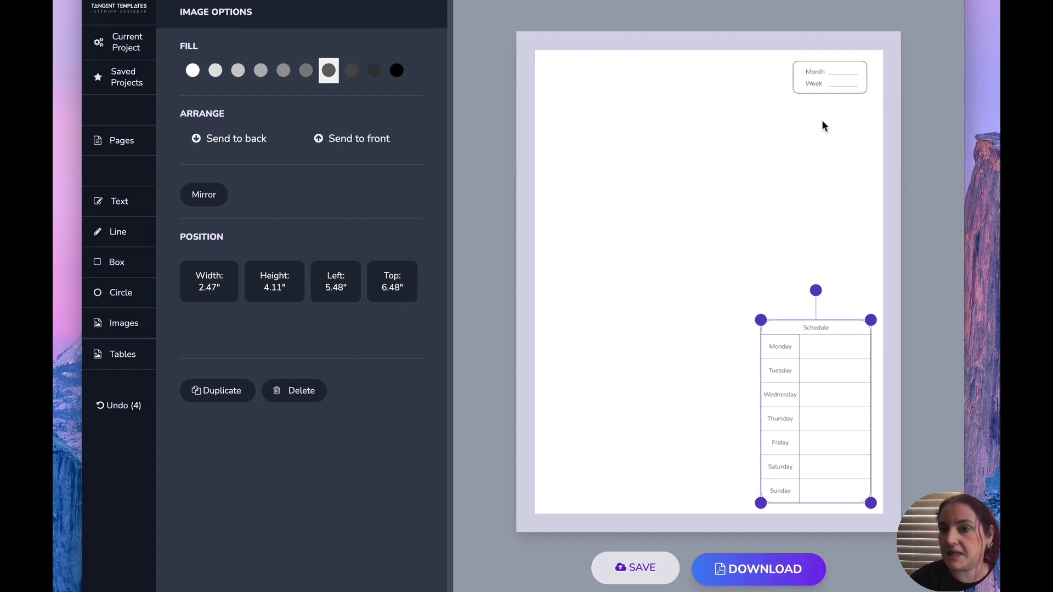
Add a checkmark, shrink it, and place it in the Schedule table's Monday row
{"action": "left_click", "coordinate": [115, 353]}
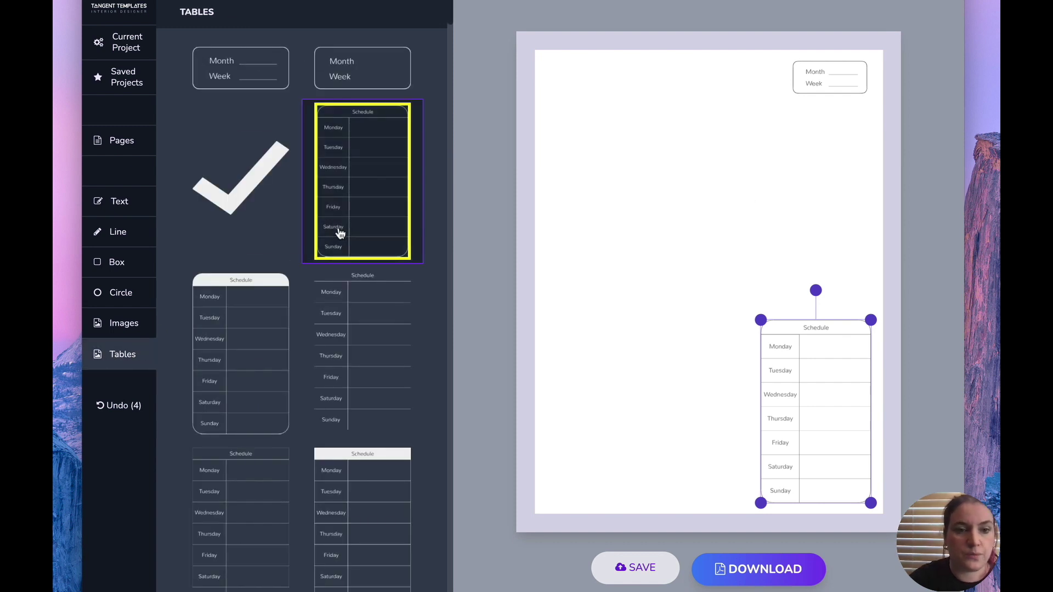
{"action": "scroll", "coordinate": [310, 273], "scroll_direction": "down", "scroll_amount": 1}
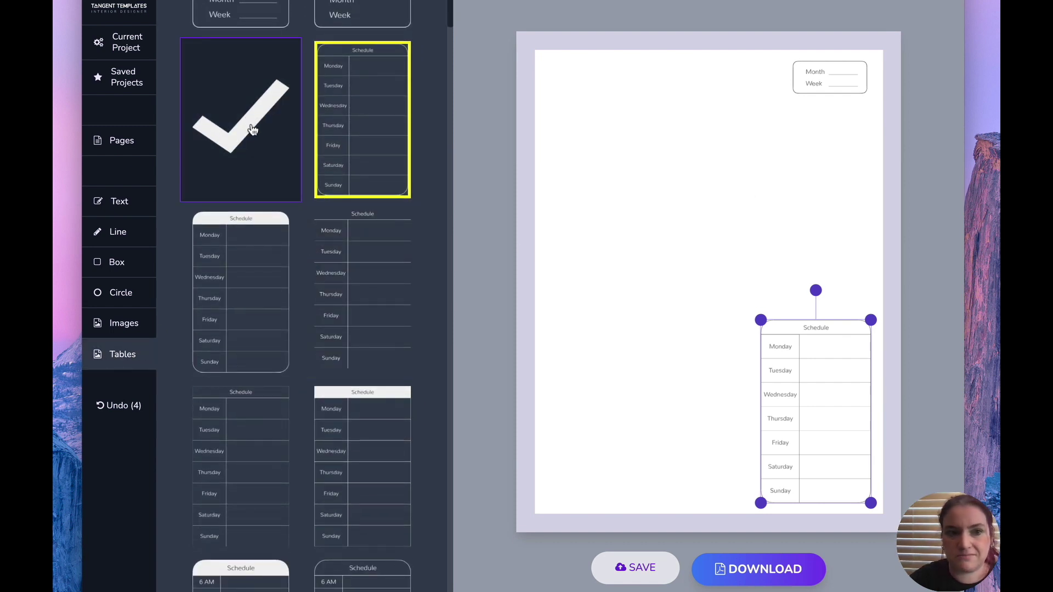
{"action": "left_click", "coordinate": [250, 129]}
{"action": "left_click_drag", "start_coordinate": [666, 104], "coordinate": [852, 342]}
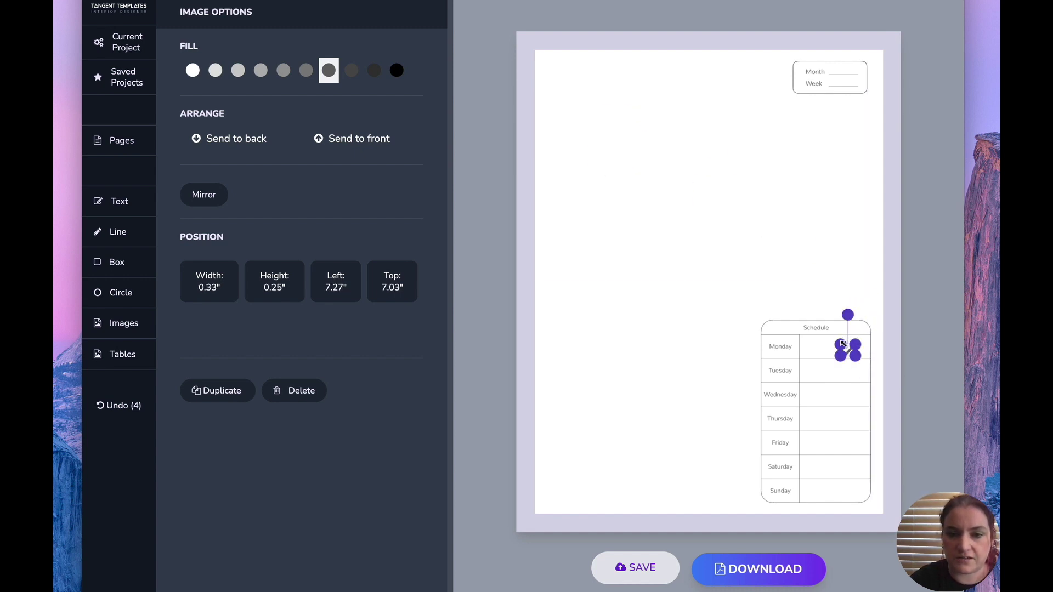
{"action": "left_click_drag", "start_coordinate": [848, 361], "coordinate": [856, 363]}
{"action": "left_click", "coordinate": [851, 385]}
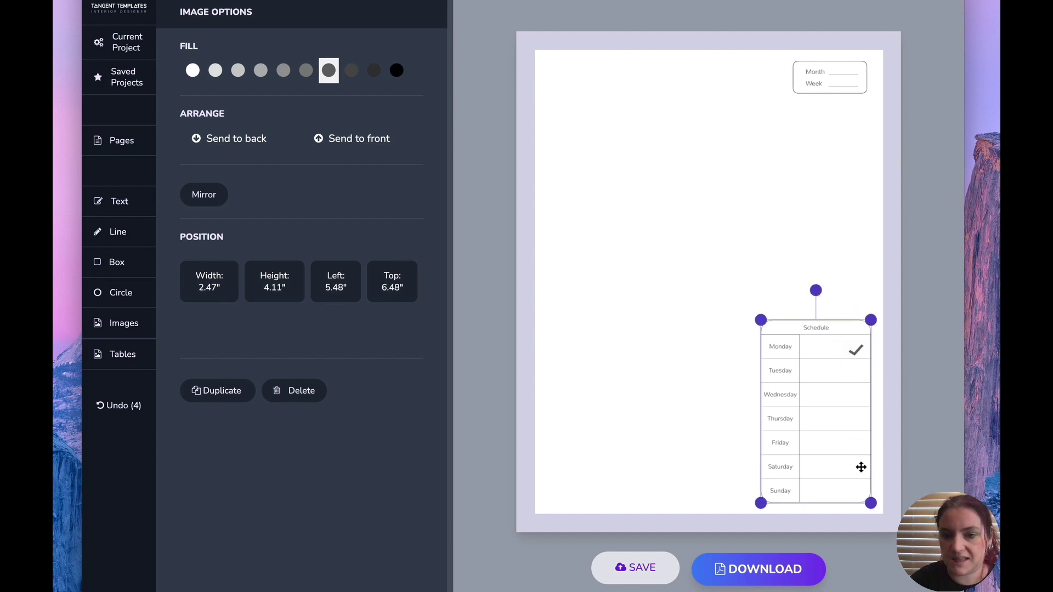
{"action": "left_click", "coordinate": [124, 357]}
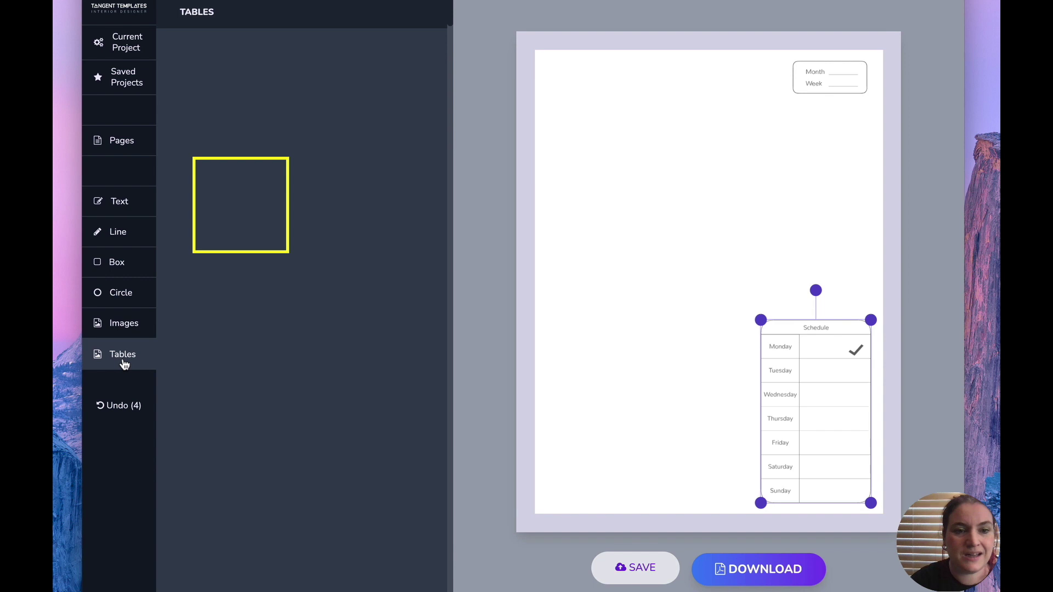
Add the 6 AM–8 PM hourly schedule table, enlarge it, and move it down to the page's left side
{"action": "scroll", "coordinate": [269, 200], "scroll_direction": "down", "scroll_amount": 10}
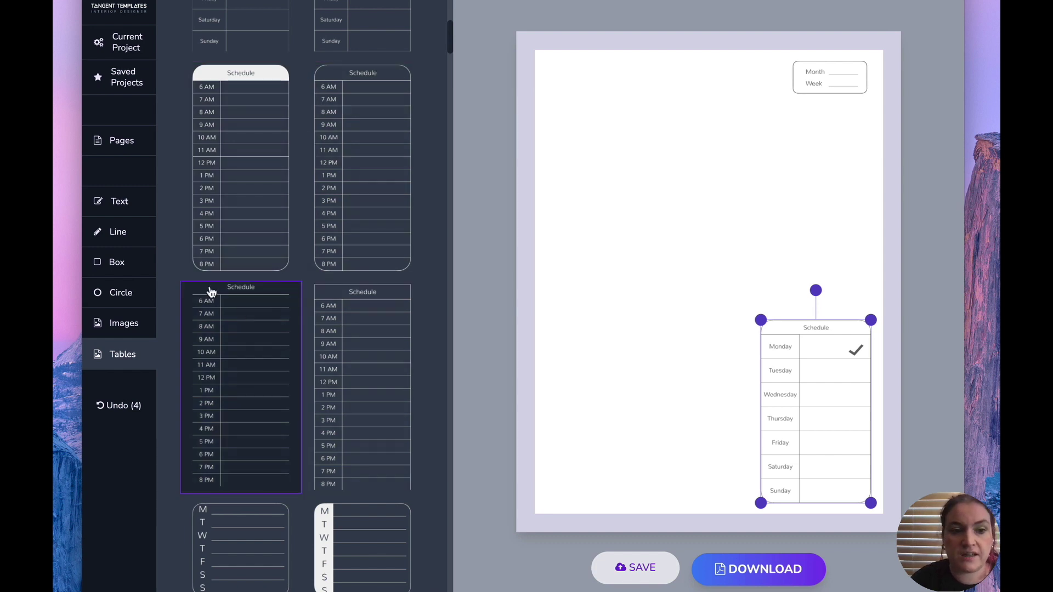
{"action": "left_click", "coordinate": [229, 360]}
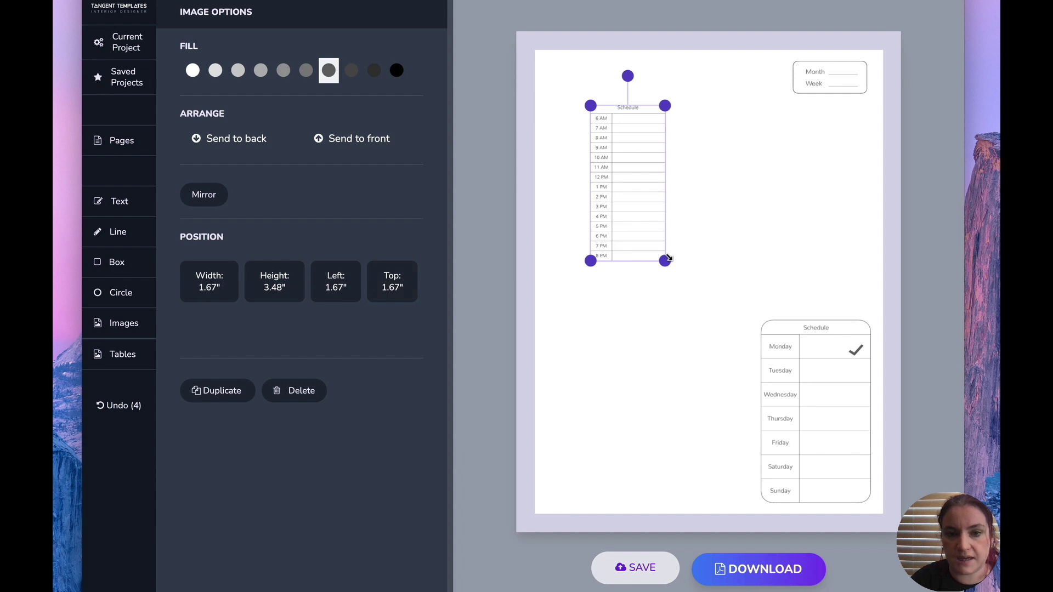
{"action": "left_click_drag", "start_coordinate": [675, 296], "coordinate": [705, 393]}
{"action": "left_click_drag", "start_coordinate": [679, 291], "coordinate": [643, 392]}
{"action": "left_click", "coordinate": [793, 241]}
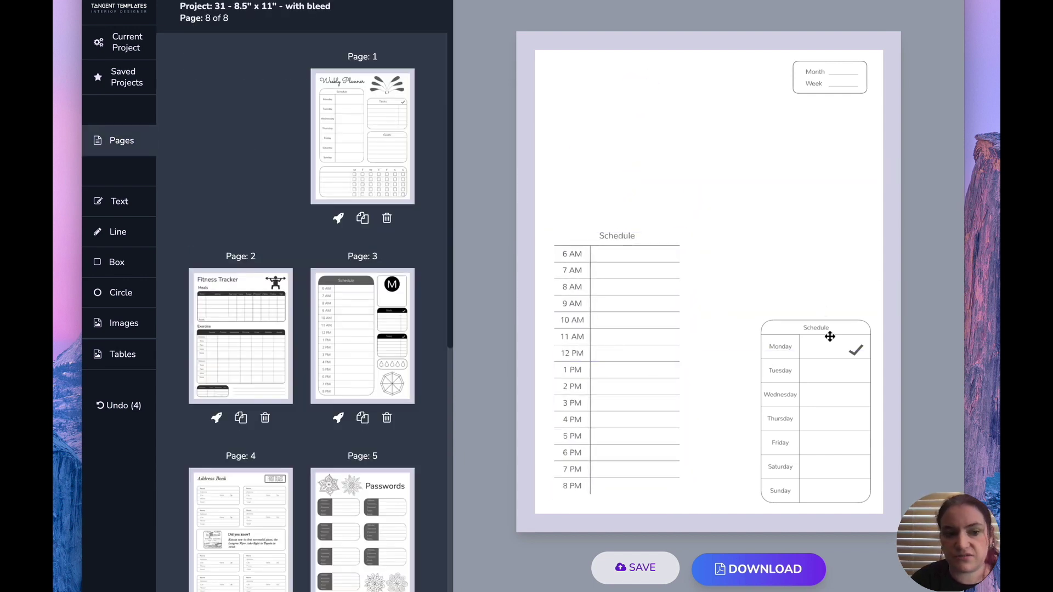
Browse through the Tables template list
{"action": "left_click", "coordinate": [136, 356]}
{"action": "scroll", "coordinate": [336, 219], "scroll_direction": "down", "scroll_amount": 5}
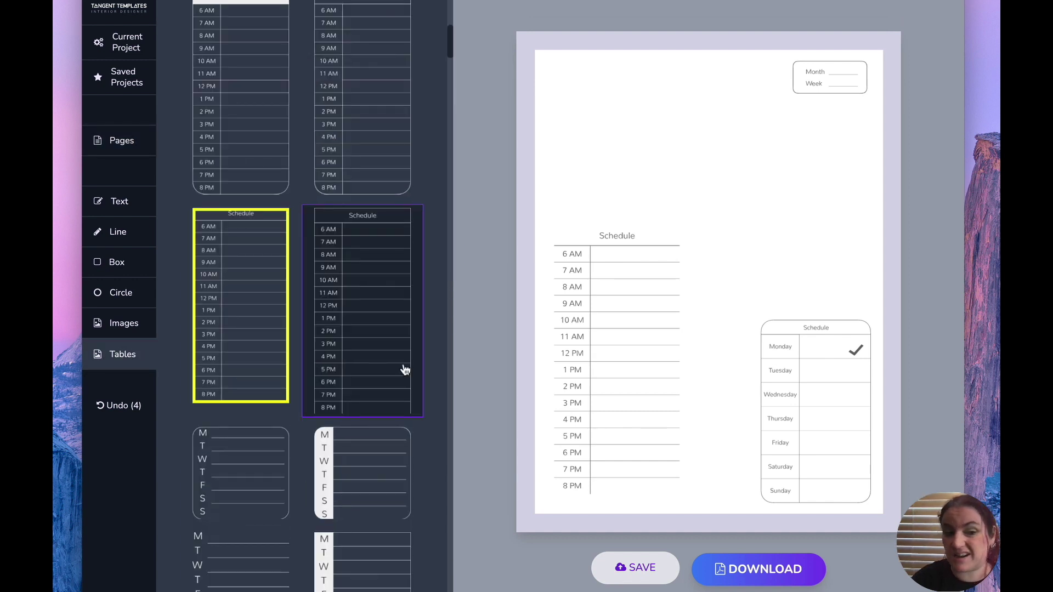
{"action": "scroll", "coordinate": [304, 418], "scroll_direction": "down", "scroll_amount": 1}
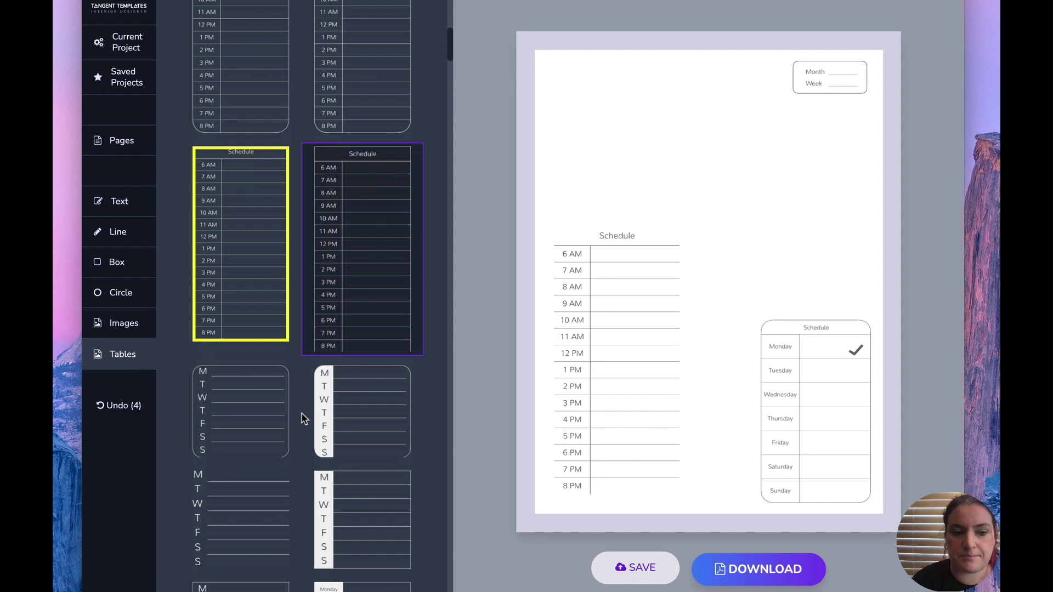
{"action": "scroll", "coordinate": [303, 418], "scroll_direction": "down", "scroll_amount": 4}
{"action": "left_click", "coordinate": [373, 179]}
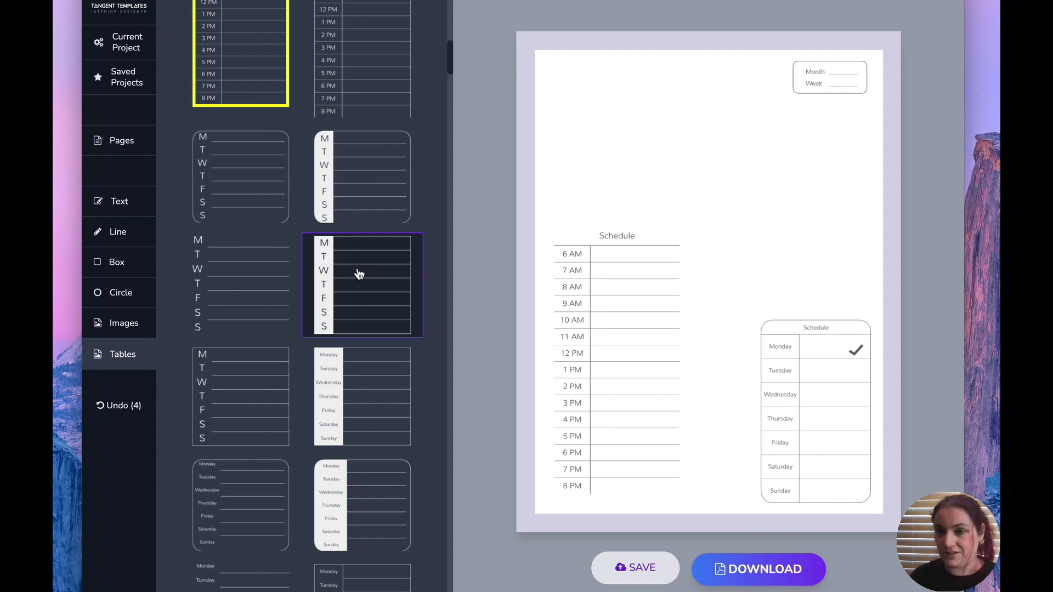
{"action": "scroll", "coordinate": [359, 274], "scroll_direction": "down", "scroll_amount": 10}
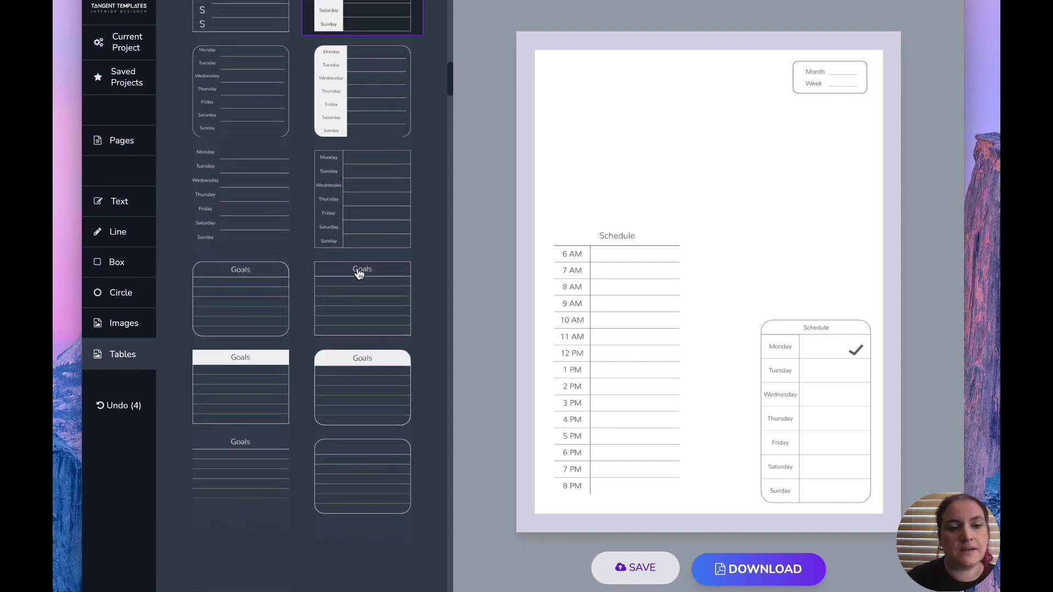
{"action": "scroll", "coordinate": [249, 147], "scroll_direction": "up", "scroll_amount": 1}
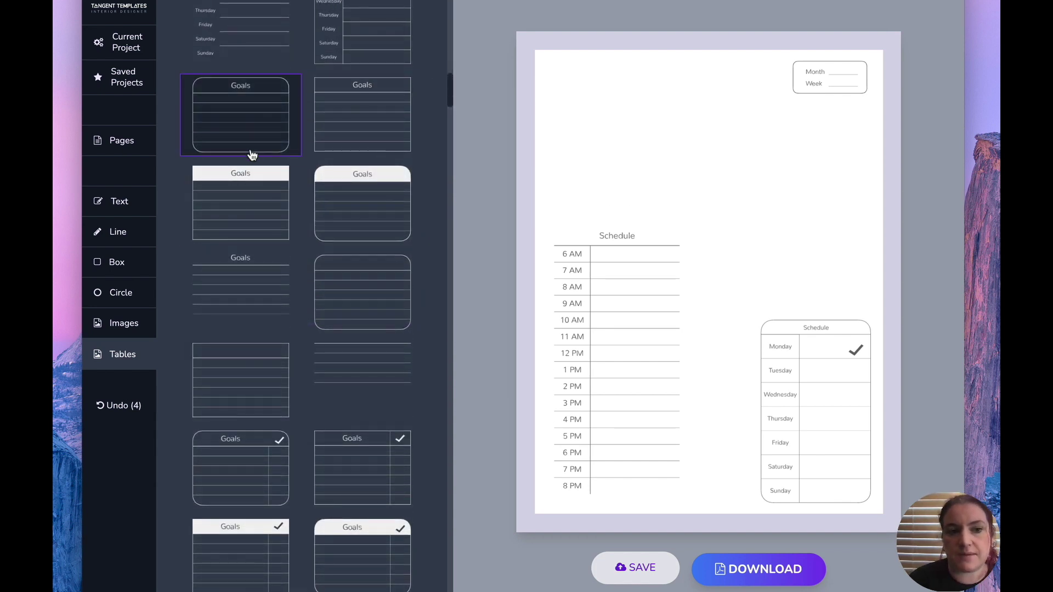
{"action": "scroll", "coordinate": [323, 266], "scroll_direction": "down", "scroll_amount": 5}
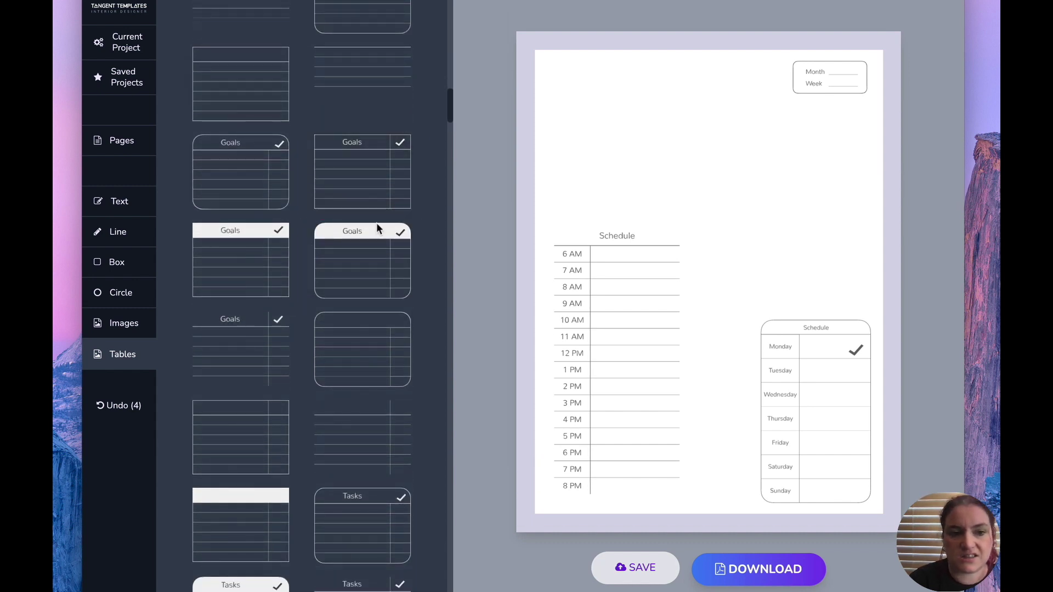
{"action": "scroll", "coordinate": [369, 270], "scroll_direction": "down", "scroll_amount": 2}
{"action": "scroll", "coordinate": [370, 270], "scroll_direction": "down", "scroll_amount": 2}
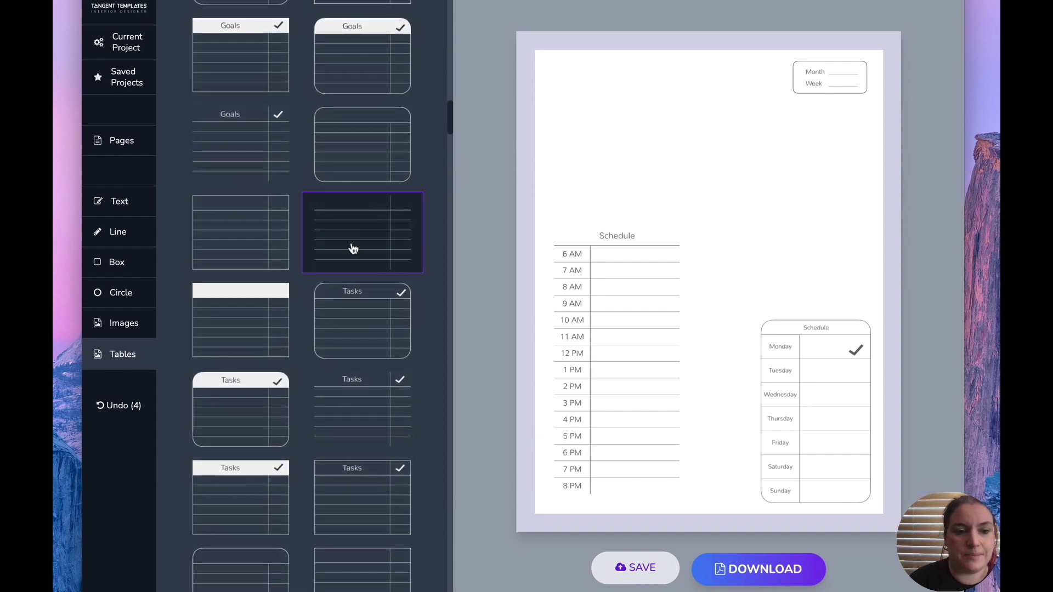
{"action": "scroll", "coordinate": [353, 248], "scroll_direction": "down", "scroll_amount": 9}
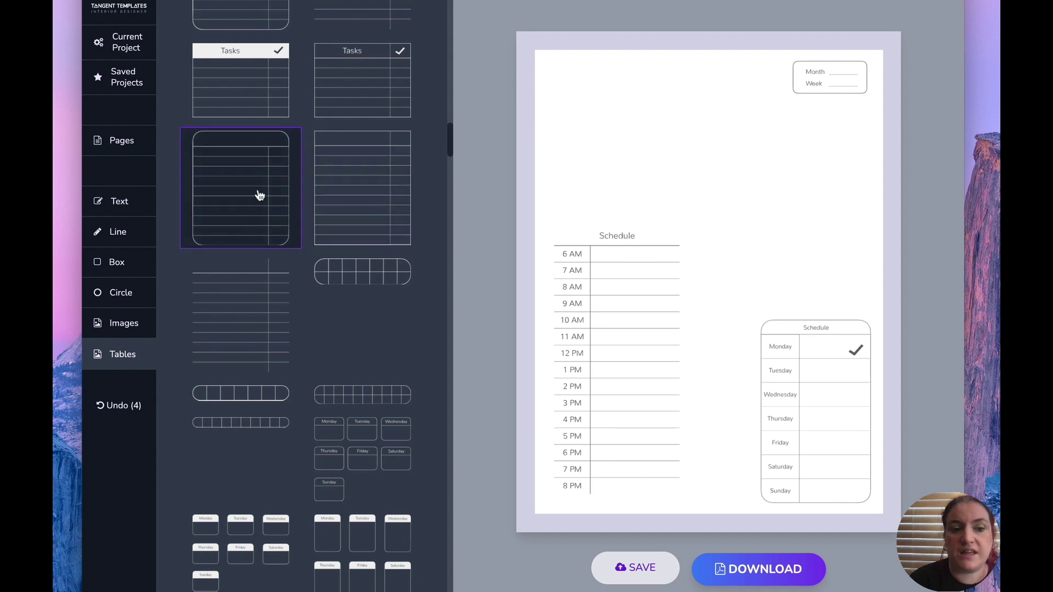
Delete the weekday Schedule table and its leftover Monday checkmark
{"action": "left_click", "coordinate": [596, 272]}
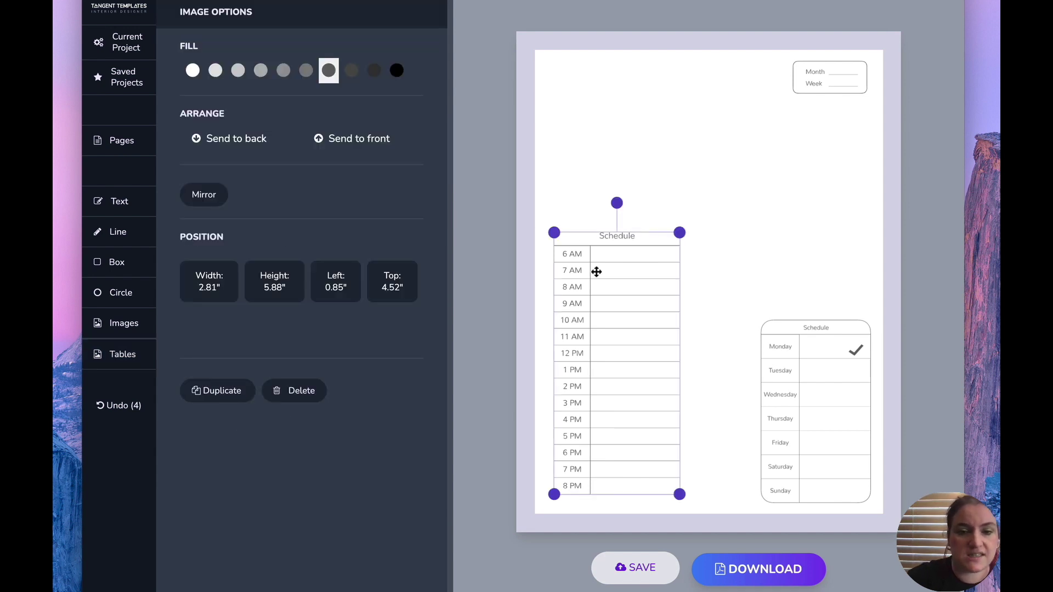
{"action": "left_click", "coordinate": [834, 393]}
{"action": "key", "text": "Delete"}
{"action": "left_click", "coordinate": [871, 383]}
{"action": "key", "text": "Delete"}
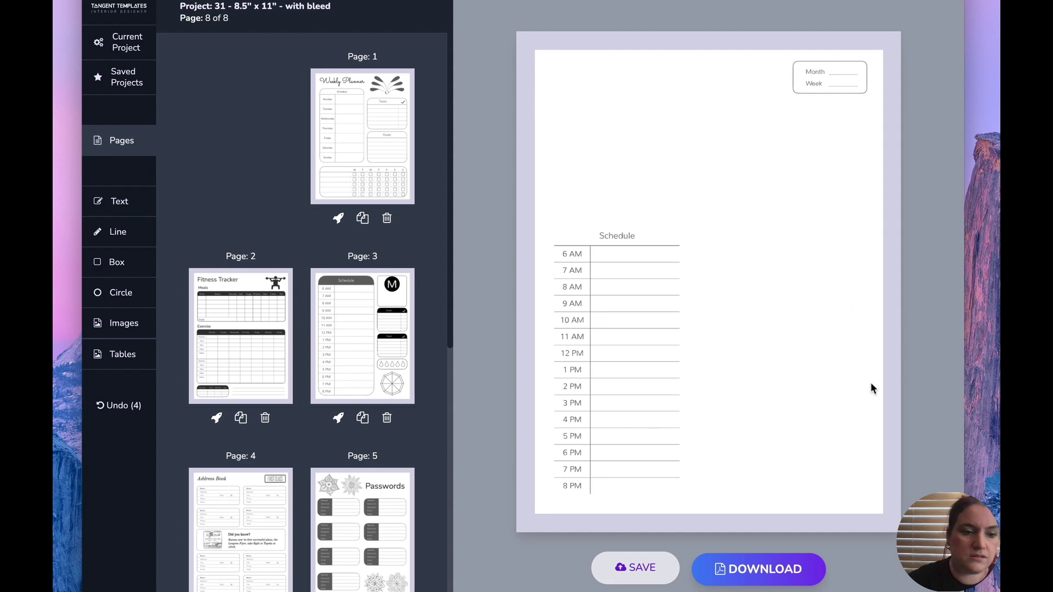
Add a lined table with a side column, enlarge it, and move it to the page's lower right
{"action": "left_click", "coordinate": [118, 355]}
{"action": "scroll", "coordinate": [278, 229], "scroll_direction": "down", "scroll_amount": 5}
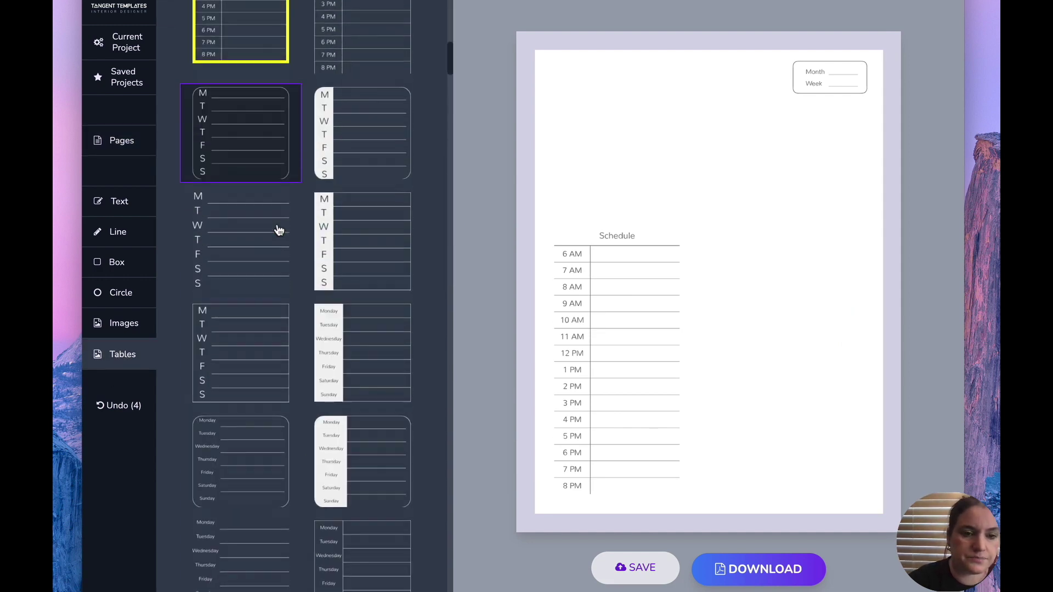
{"action": "scroll", "coordinate": [277, 229], "scroll_direction": "down", "scroll_amount": 10}
{"action": "left_click", "coordinate": [254, 294]}
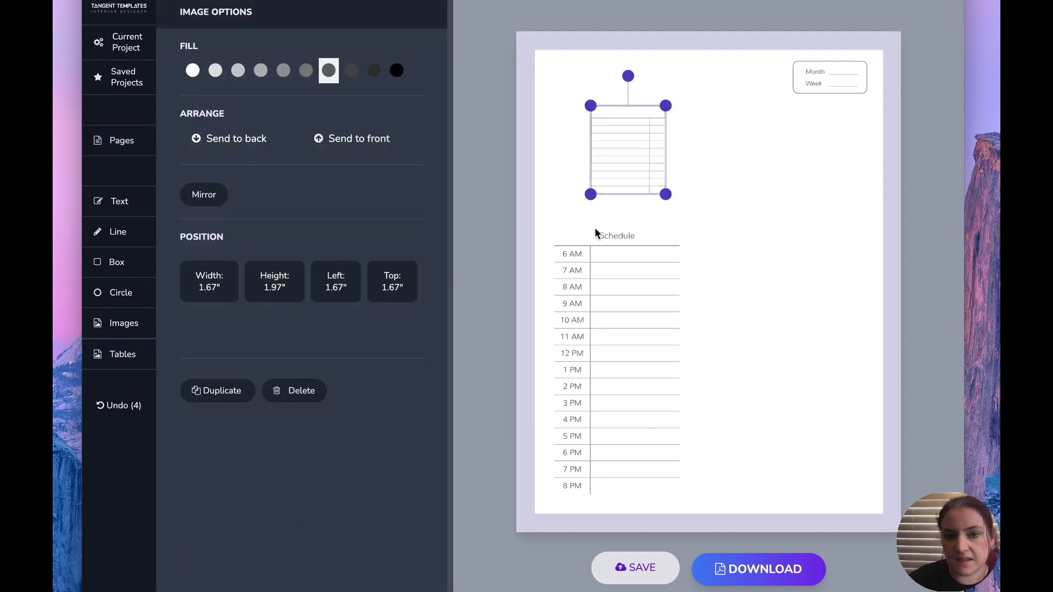
{"action": "left_click_drag", "start_coordinate": [667, 194], "coordinate": [736, 274]}
{"action": "left_click_drag", "start_coordinate": [735, 206], "coordinate": [805, 374]}
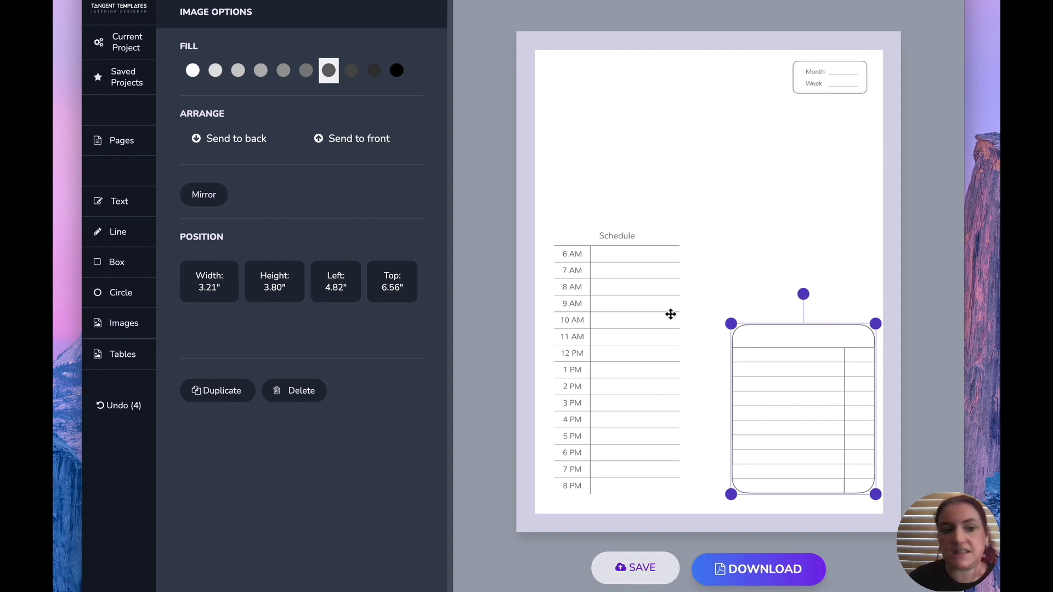
Add the text 'Shopping List' and move it into the lined box's header
{"action": "left_click", "coordinate": [104, 202]}
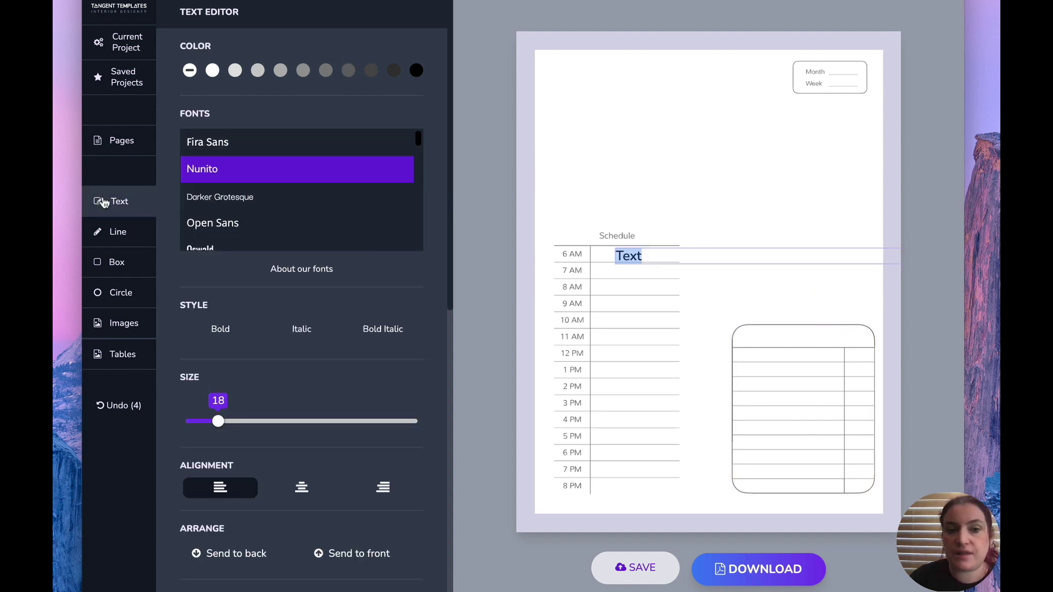
{"action": "type", "text": "Shop"}
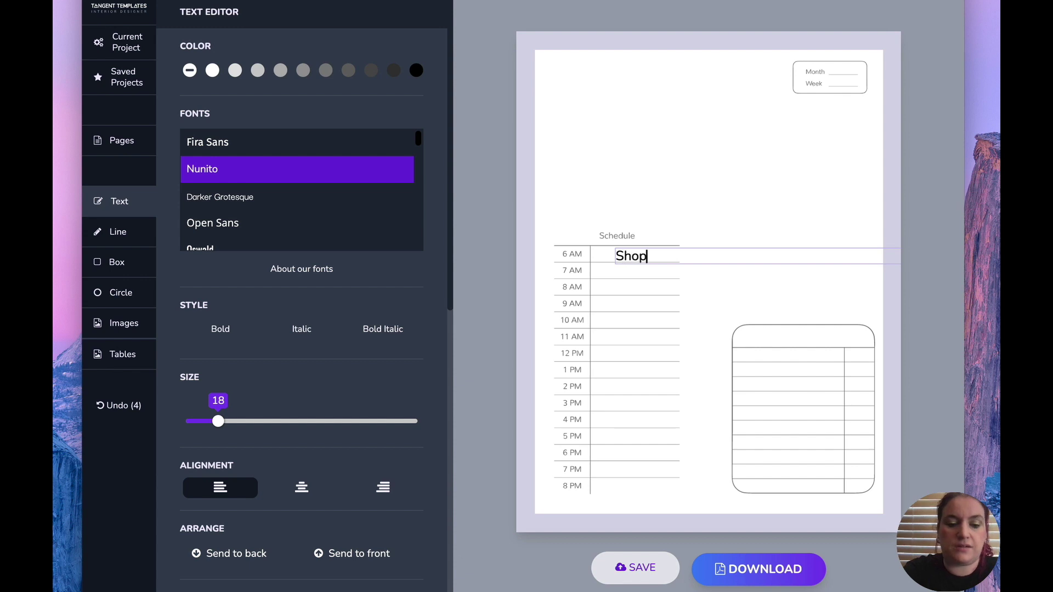
{"action": "type", "text": "ping List"}
{"action": "left_click", "coordinate": [707, 237]}
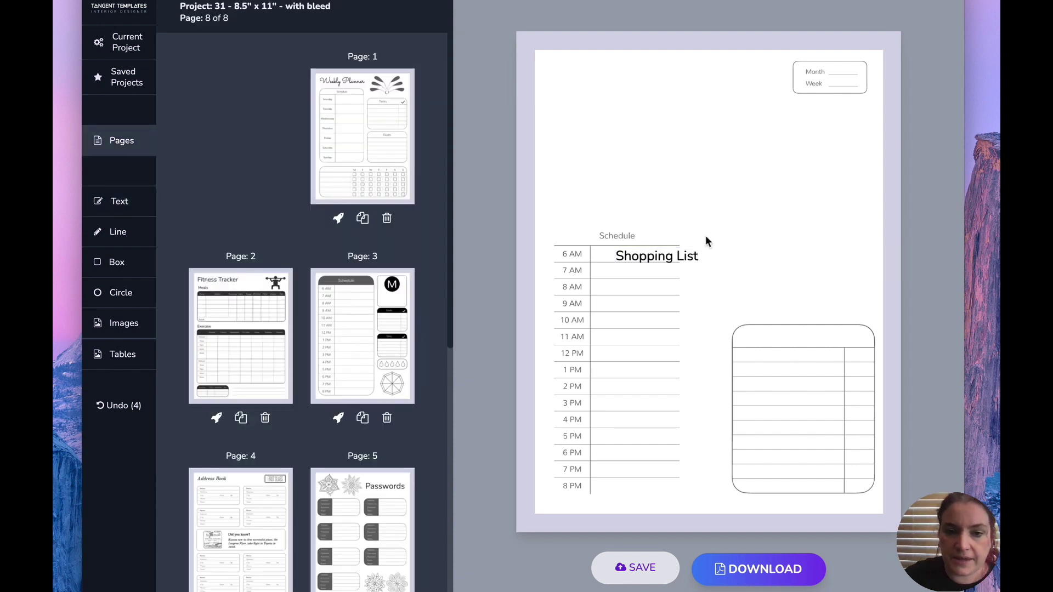
{"action": "left_click_drag", "start_coordinate": [694, 252], "coordinate": [843, 333]}
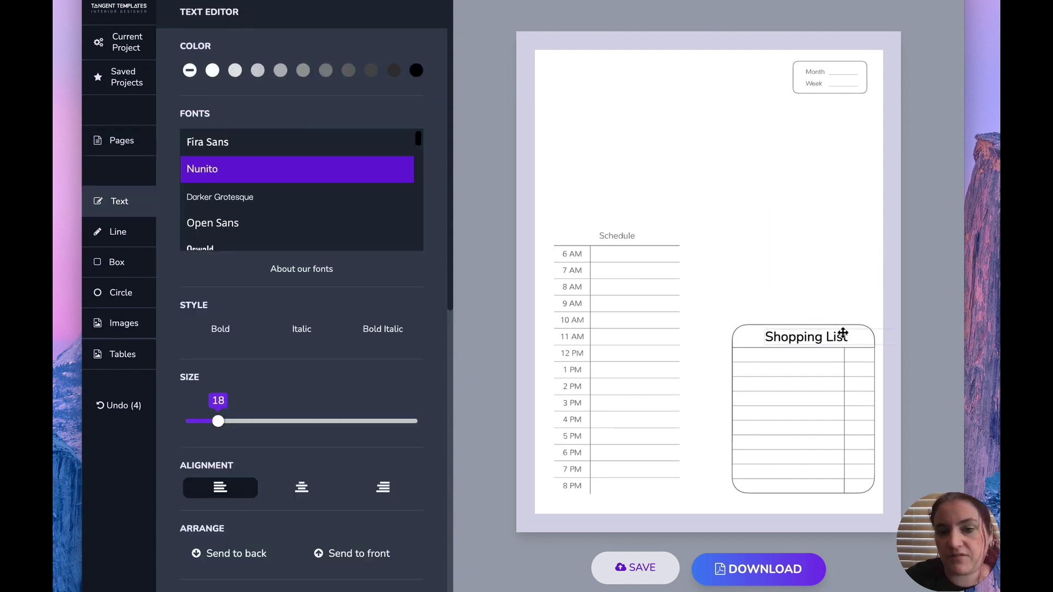
{"action": "left_click", "coordinate": [826, 254]}
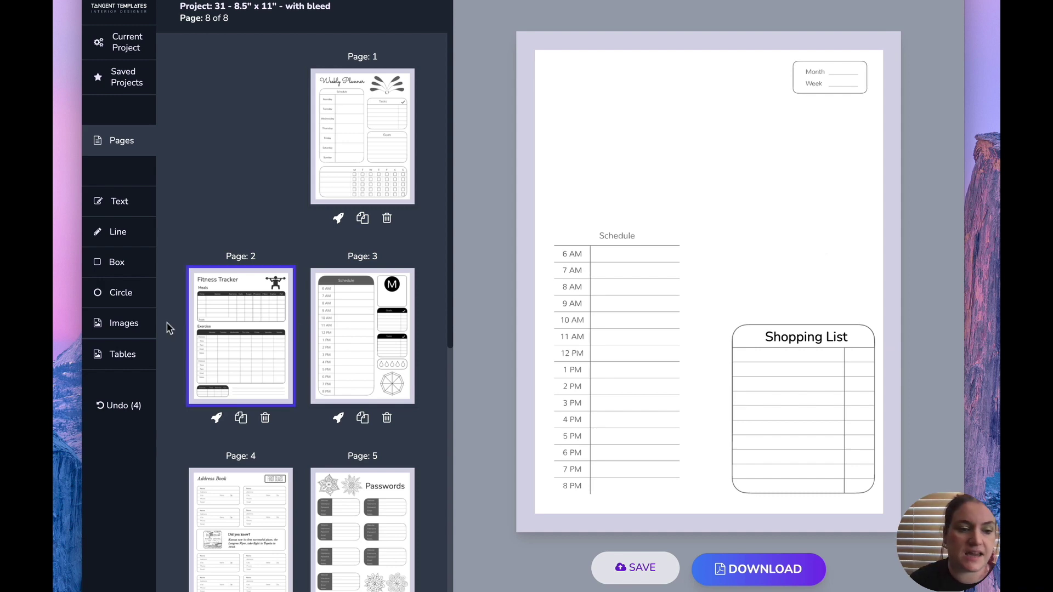
{"action": "left_click", "coordinate": [121, 355]}
{"action": "scroll", "coordinate": [276, 252], "scroll_direction": "down", "scroll_amount": 10}
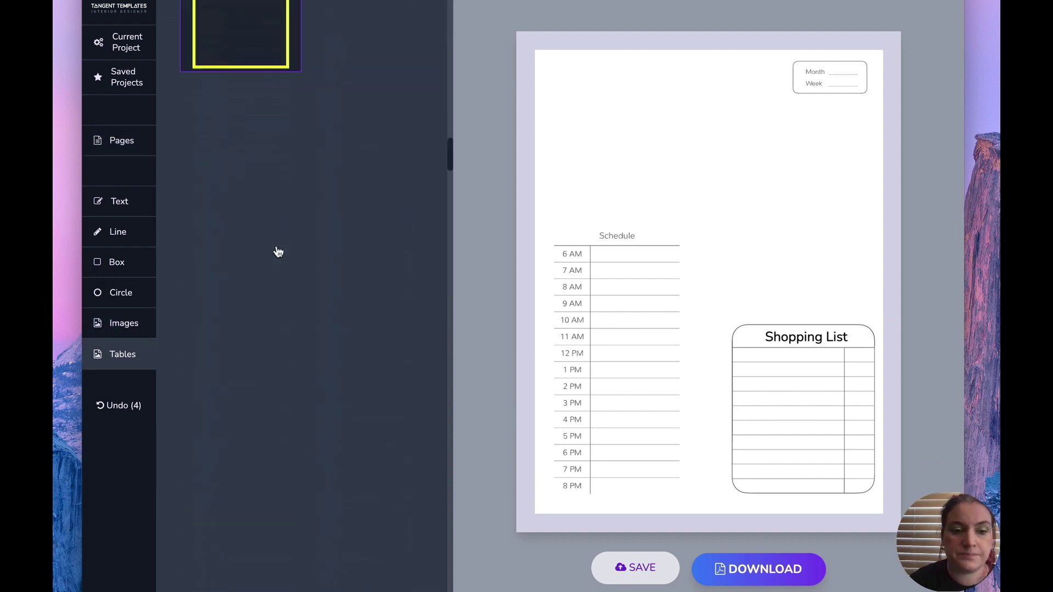
{"action": "left_click", "coordinate": [270, 188]}
{"action": "left_click_drag", "start_coordinate": [665, 102], "coordinate": [702, 49]}
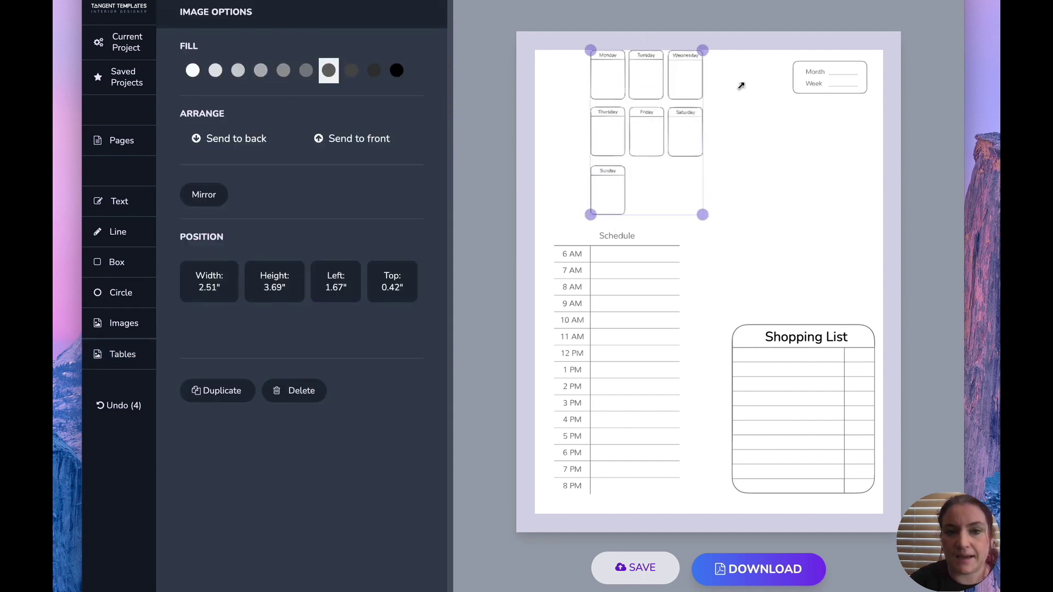
{"action": "left_click_drag", "start_coordinate": [649, 96], "coordinate": [785, 178]}
{"action": "left_click_drag", "start_coordinate": [838, 133], "coordinate": [906, 141]}
{"action": "left_click_drag", "start_coordinate": [816, 151], "coordinate": [829, 171]}
{"action": "left_click", "coordinate": [675, 160]}
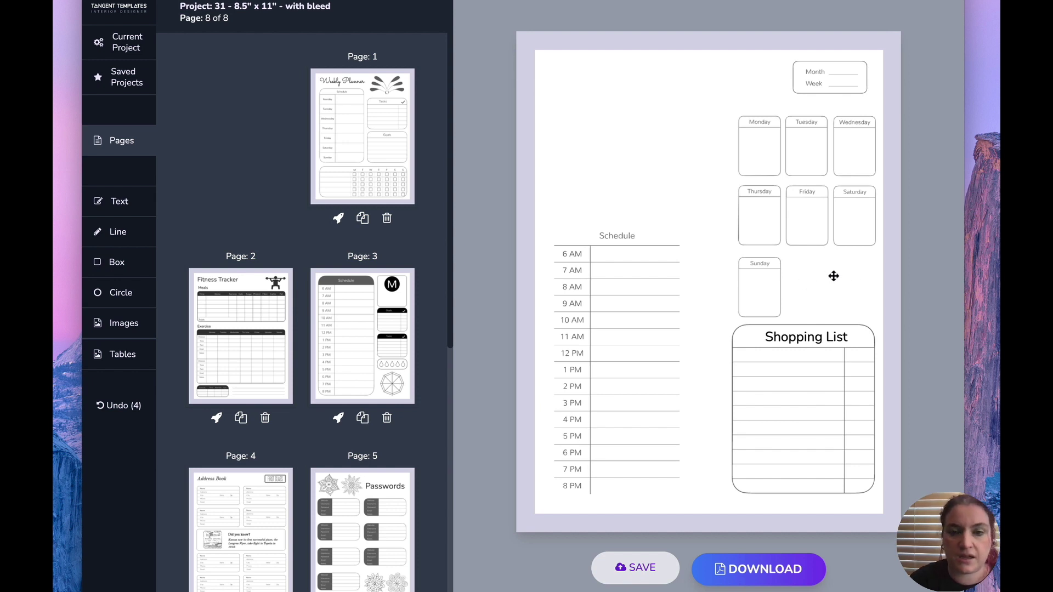
{"action": "left_click", "coordinate": [801, 226]}
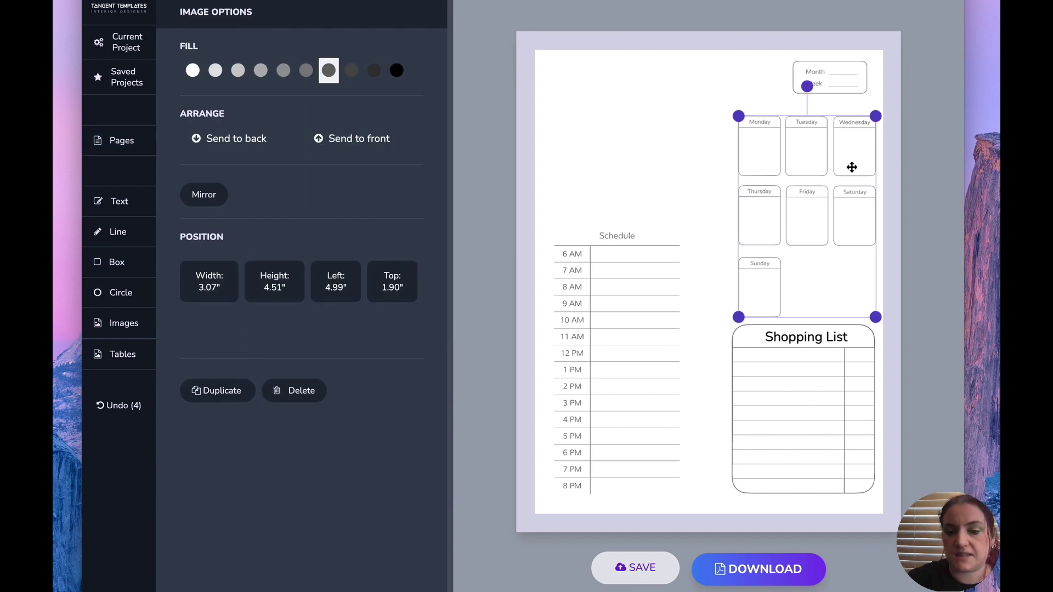
{"action": "key", "text": "Delete"}
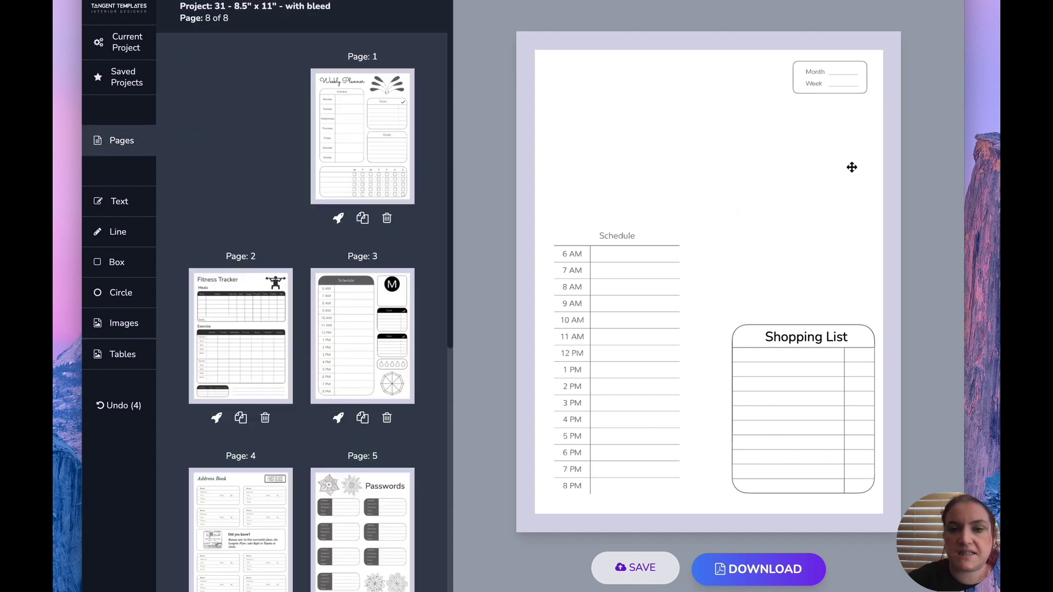
Add a Monday day box at the page's top-left corner
{"action": "left_click", "coordinate": [116, 357]}
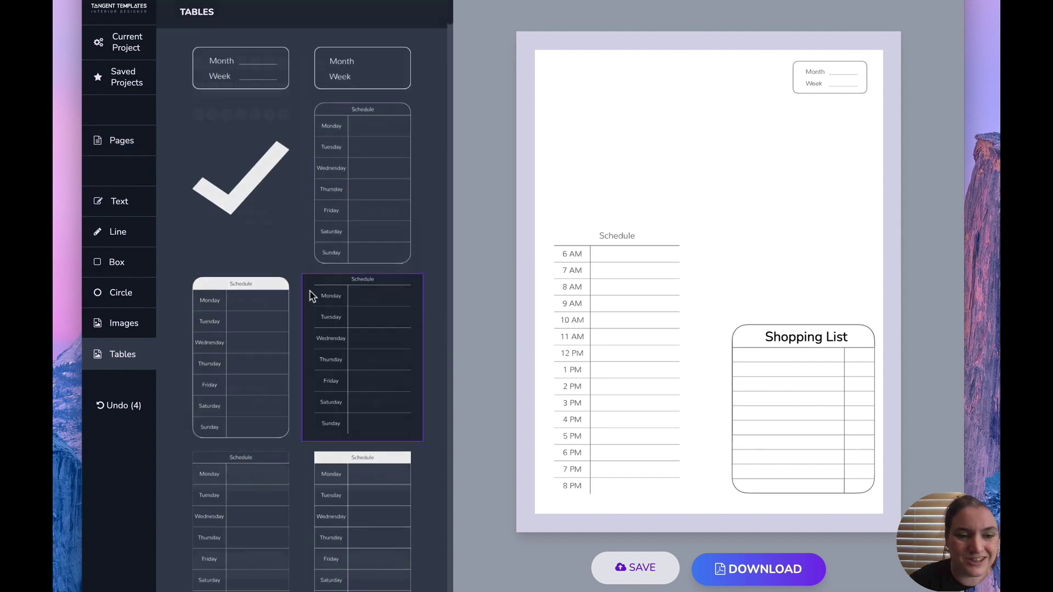
{"action": "scroll", "coordinate": [312, 296], "scroll_direction": "down", "scroll_amount": 10}
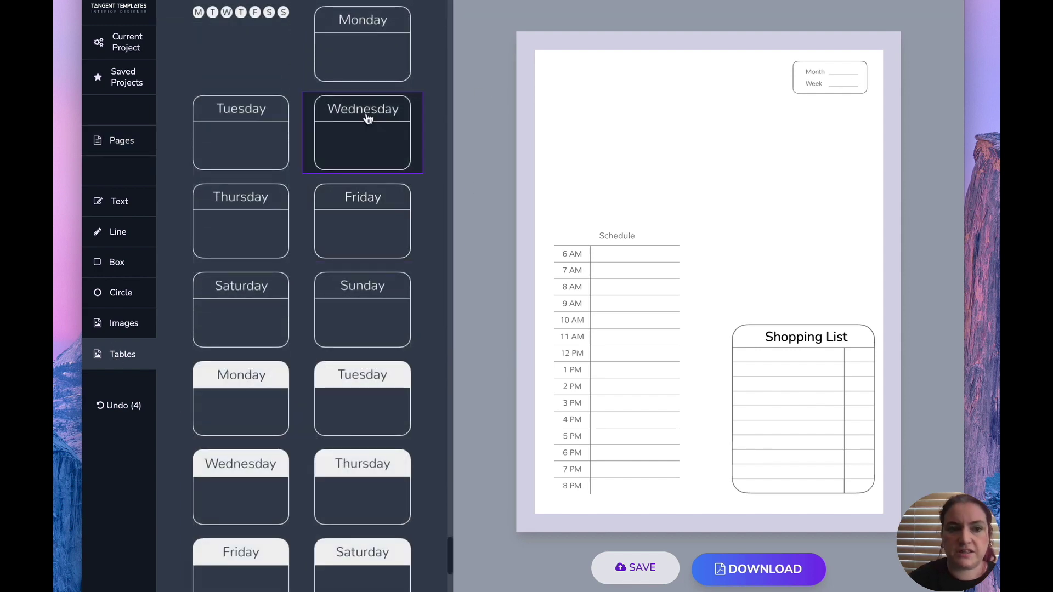
{"action": "left_click", "coordinate": [259, 381]}
{"action": "left_click_drag", "start_coordinate": [623, 113], "coordinate": [591, 72]}
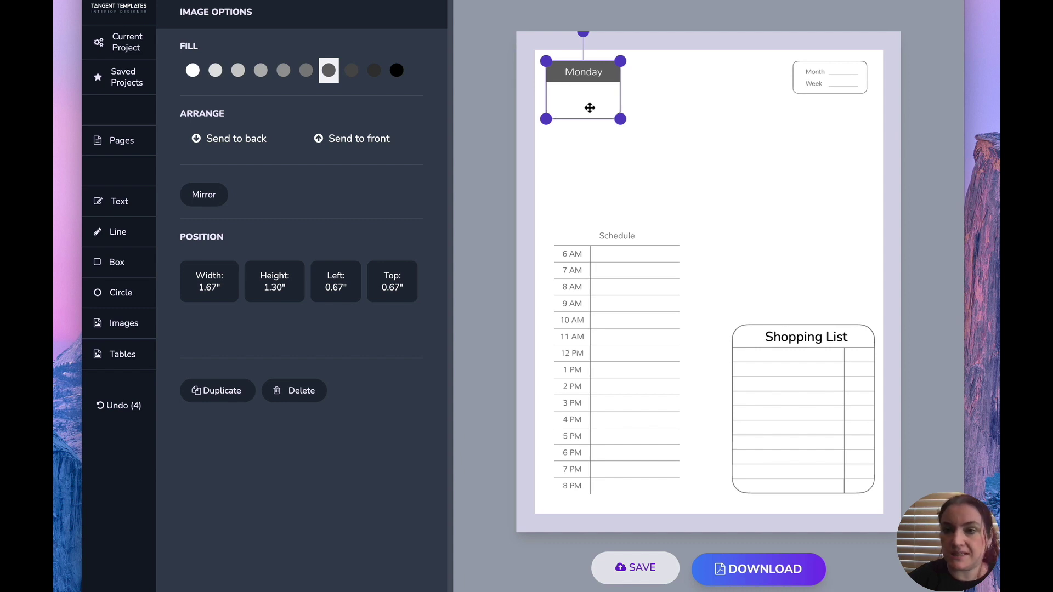
{"action": "left_click", "coordinate": [674, 150]}
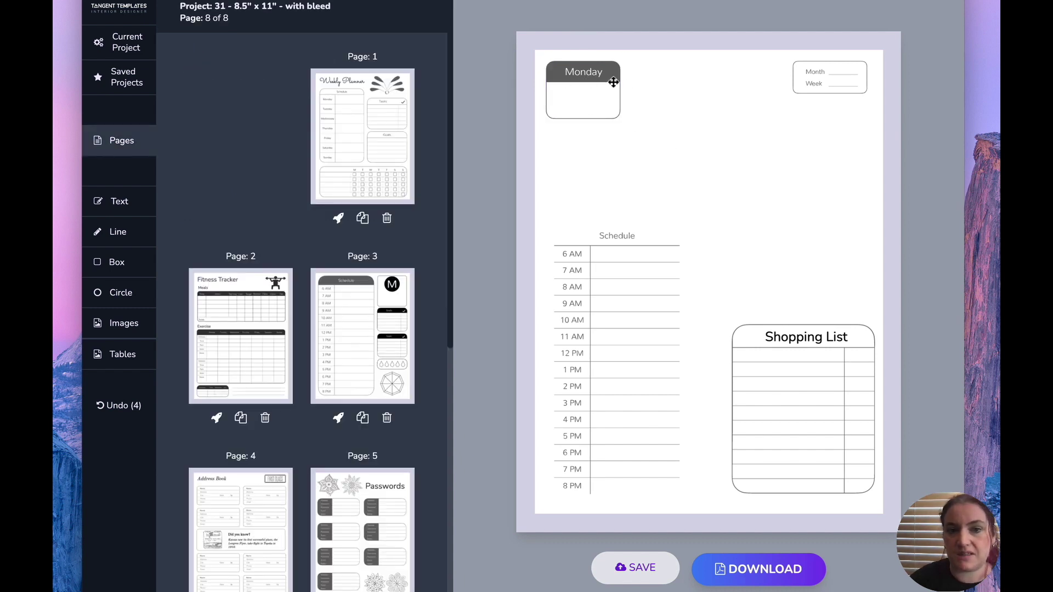
Move the Schedule table up, enlarge it to 3.72 × 7.77 inches, and delete the Monday box
{"action": "left_click_drag", "start_coordinate": [641, 254], "coordinate": [635, 160]}
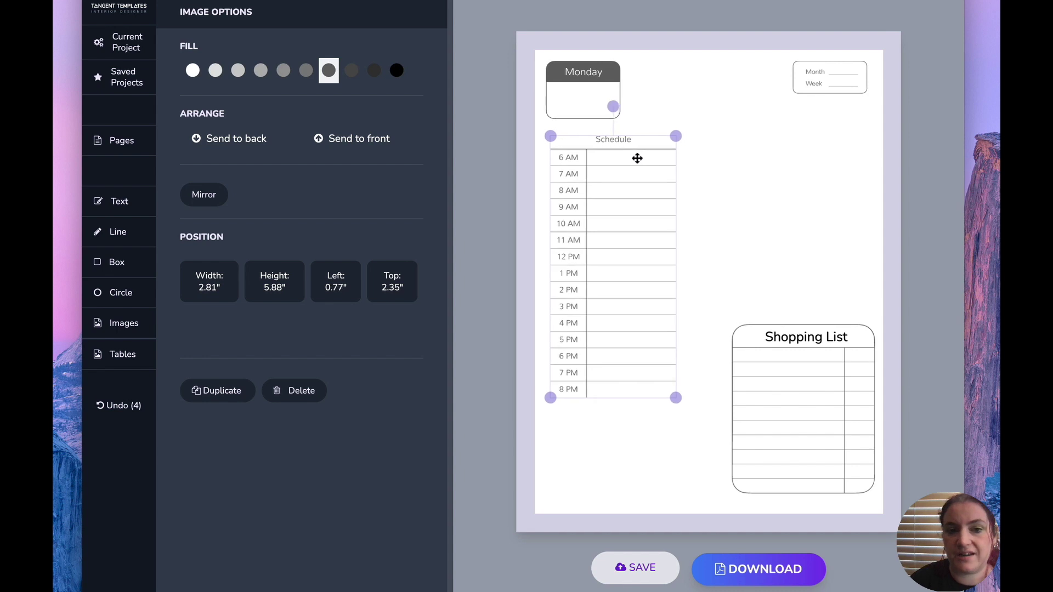
{"action": "left_click_drag", "start_coordinate": [678, 399], "coordinate": [708, 503]}
{"action": "left_click", "coordinate": [787, 250]}
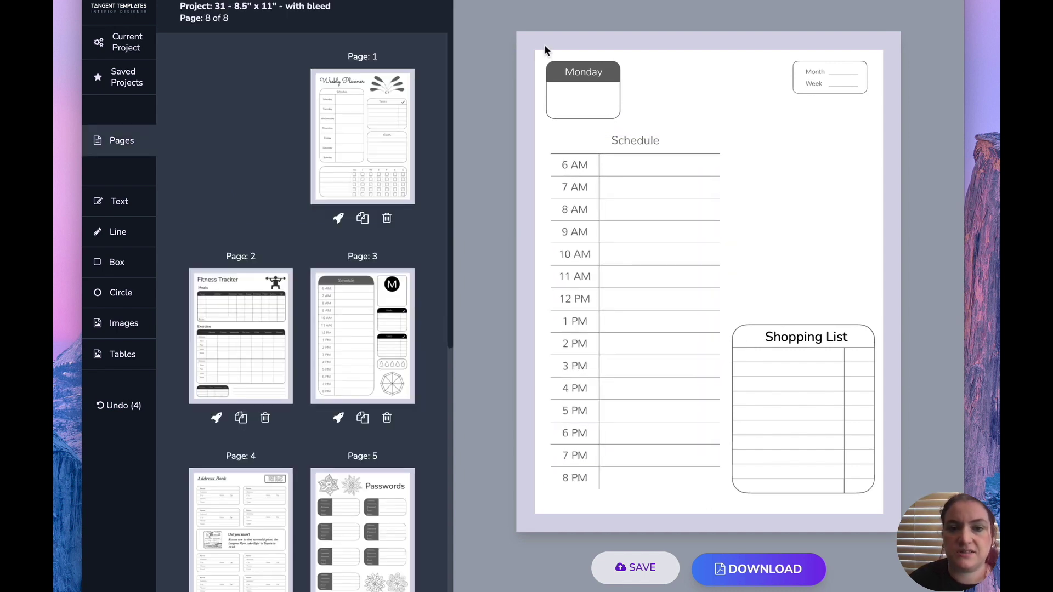
{"action": "left_click", "coordinate": [585, 89]}
{"action": "key", "text": "Delete"}
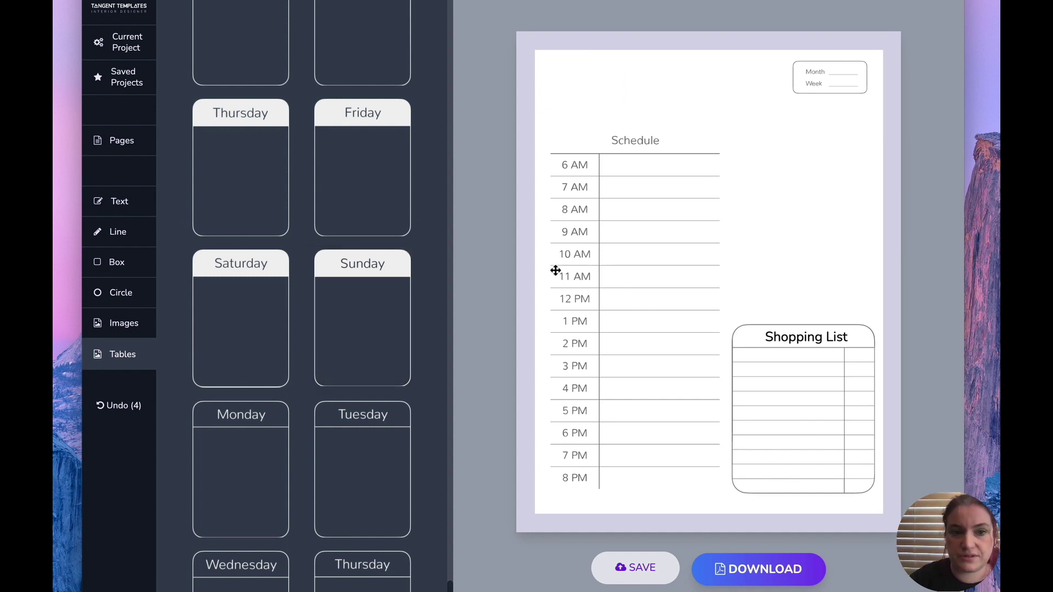
Add the weekday checkbox grid, enlarge it beside the Schedule, and give it a grey fill
{"action": "scroll", "coordinate": [282, 235], "scroll_direction": "up", "scroll_amount": 4}
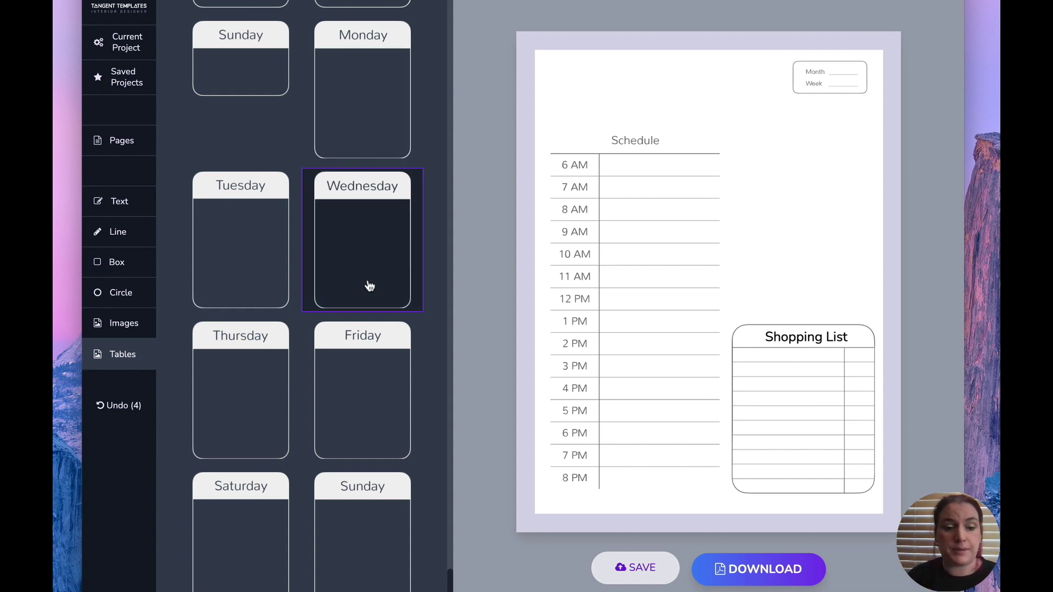
{"action": "scroll", "coordinate": [357, 345], "scroll_direction": "down", "scroll_amount": 15}
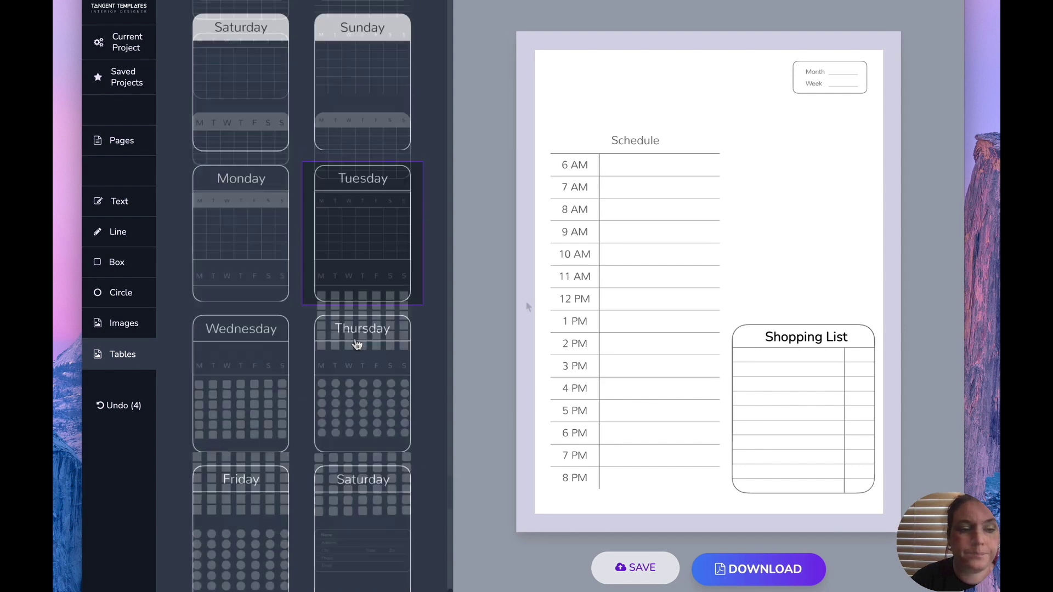
{"action": "left_click", "coordinate": [260, 417]}
{"action": "left_click_drag", "start_coordinate": [628, 124], "coordinate": [811, 152]}
{"action": "left_click_drag", "start_coordinate": [848, 195], "coordinate": [874, 311]}
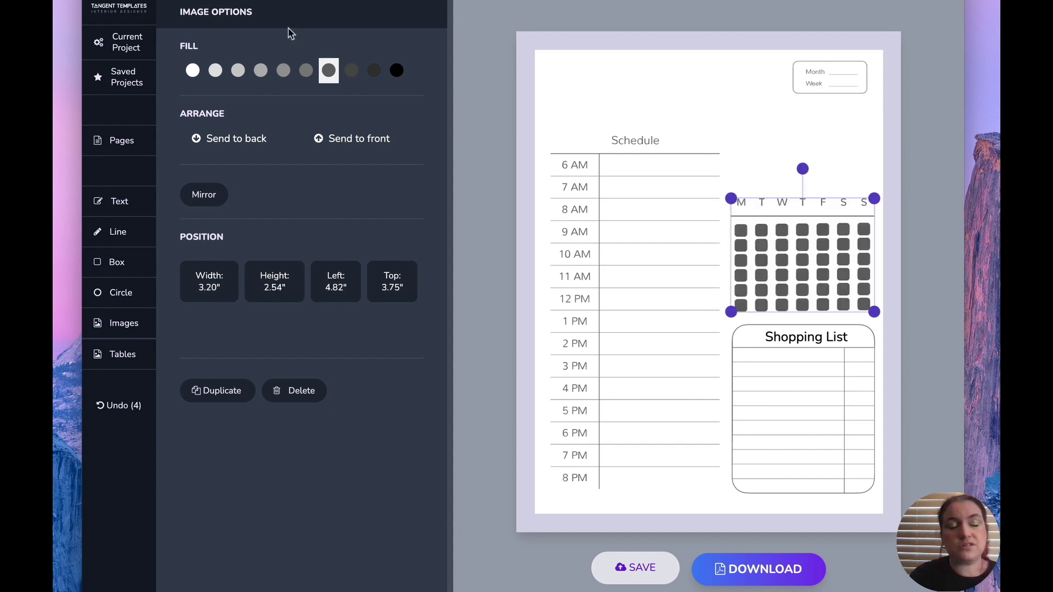
{"action": "left_click", "coordinate": [216, 71]}
{"action": "left_click", "coordinate": [261, 70]}
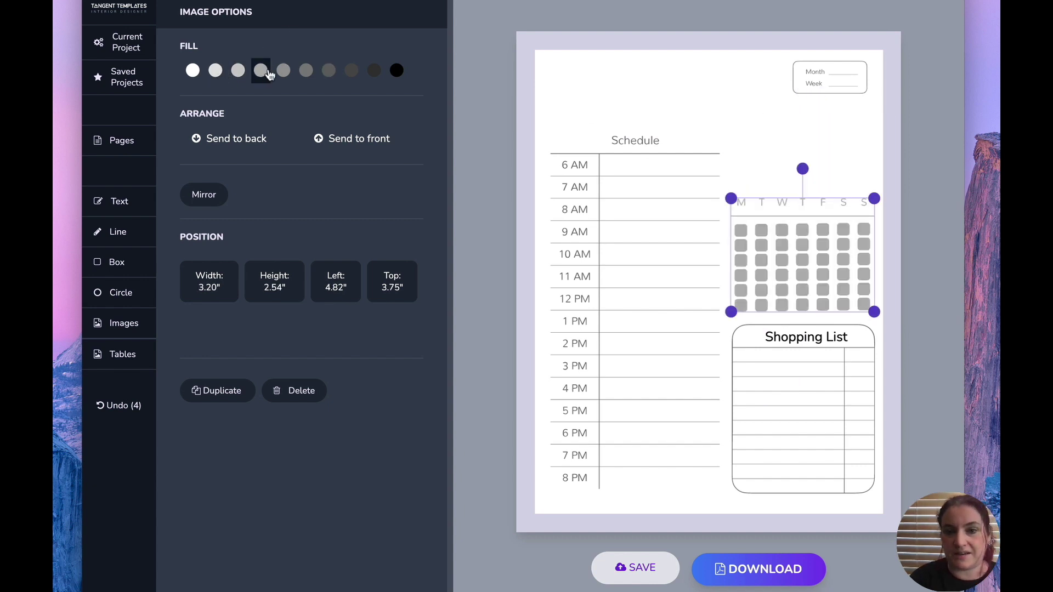
{"action": "left_click", "coordinate": [771, 158]}
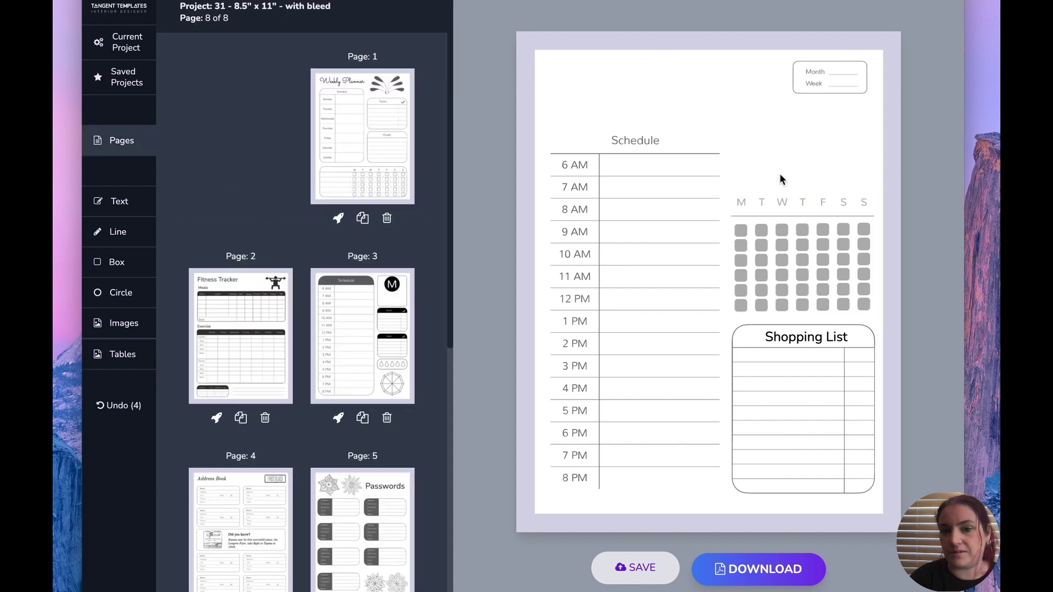
{"action": "left_click", "coordinate": [784, 227]}
Delete the Month/Week box and fit the grid into the top-right corner at about 3.21 × 2.55 inches
{"action": "left_click", "coordinate": [839, 78]}
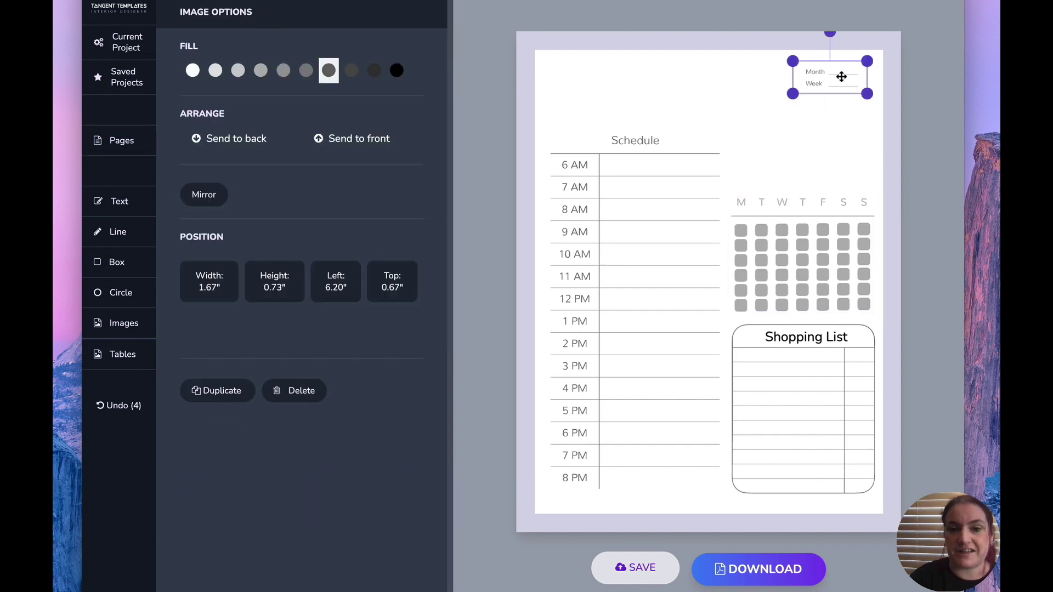
{"action": "key", "text": "Delete"}
{"action": "left_click_drag", "start_coordinate": [819, 235], "coordinate": [821, 93]}
{"action": "left_click", "coordinate": [817, 236]}
{"action": "left_click", "coordinate": [775, 166]}
{"action": "left_click_drag", "start_coordinate": [742, 169], "coordinate": [780, 133]}
{"action": "left_click", "coordinate": [803, 213]}
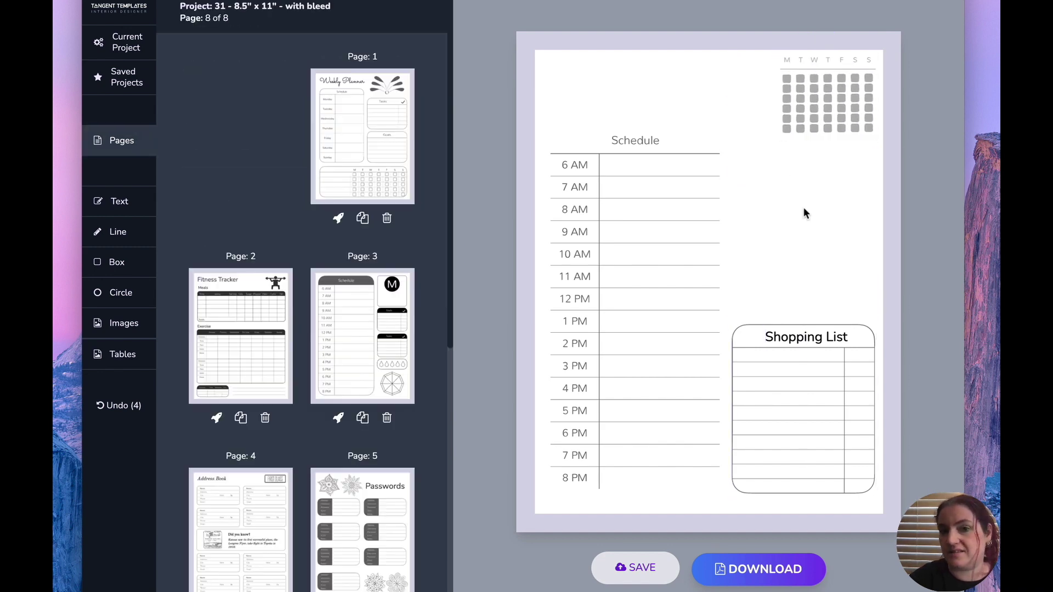
Turn the Shopping List group a lighter grey and place the Schedule table with its top at 2.46 inches
{"action": "left_click_drag", "start_coordinate": [655, 190], "coordinate": [651, 111]}
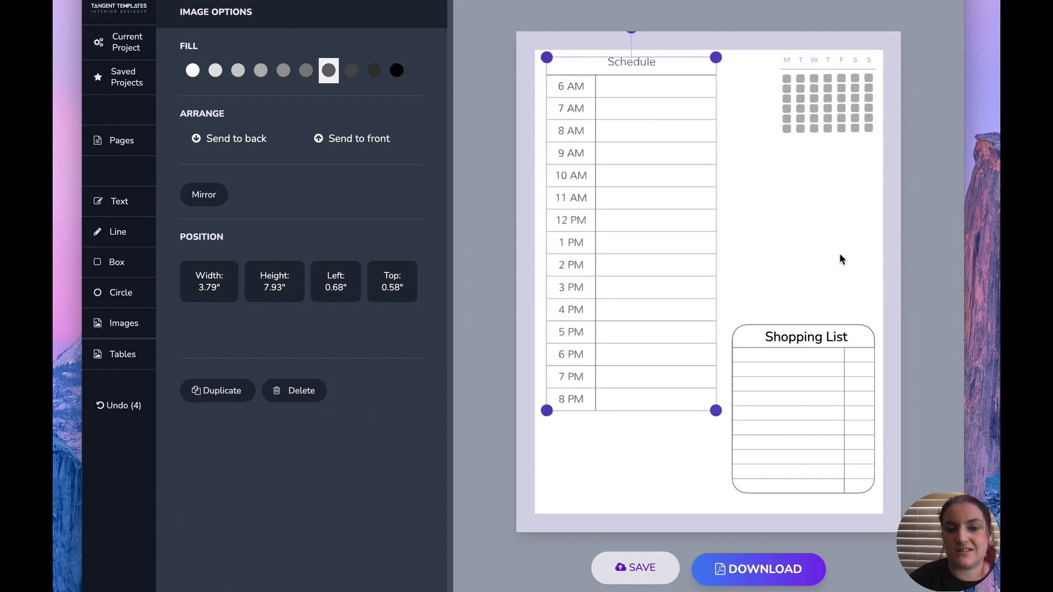
{"action": "left_click", "coordinate": [848, 258]}
{"action": "left_click_drag", "start_coordinate": [732, 293], "coordinate": [881, 491]}
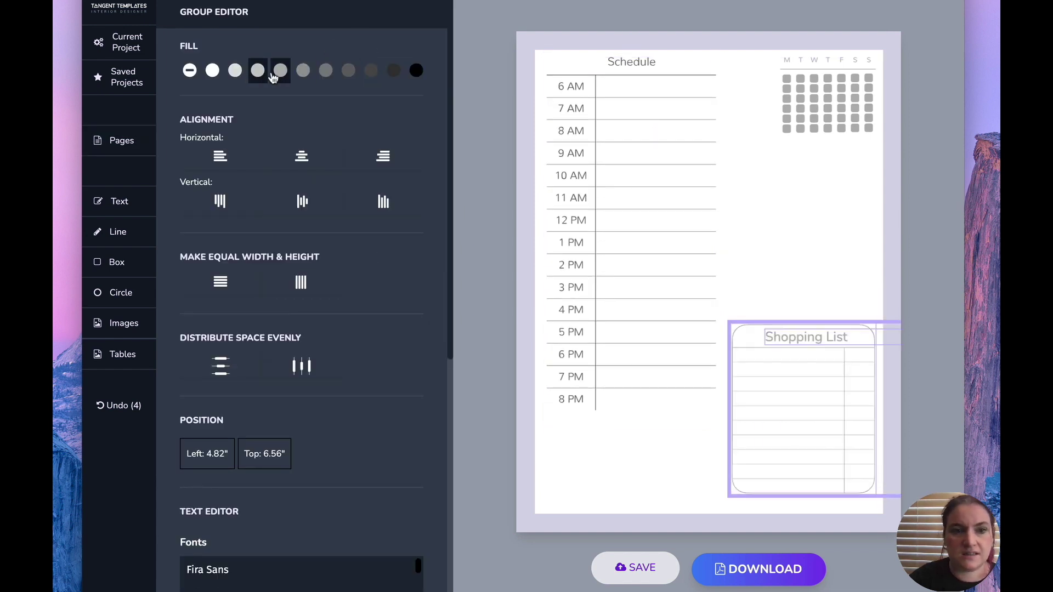
{"action": "left_click", "coordinate": [325, 70]}
{"action": "left_click", "coordinate": [813, 223]}
{"action": "left_click_drag", "start_coordinate": [634, 202], "coordinate": [635, 281]}
{"action": "left_click", "coordinate": [828, 179]}
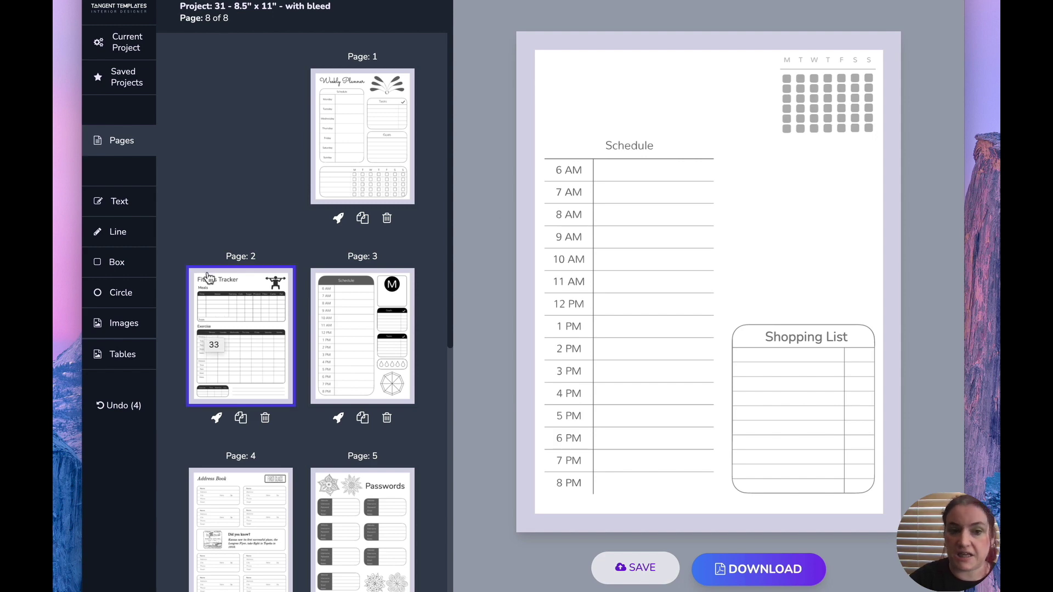
On page 3, delete the M monogram circle and the empty top-right box
{"action": "left_click", "coordinate": [378, 357]}
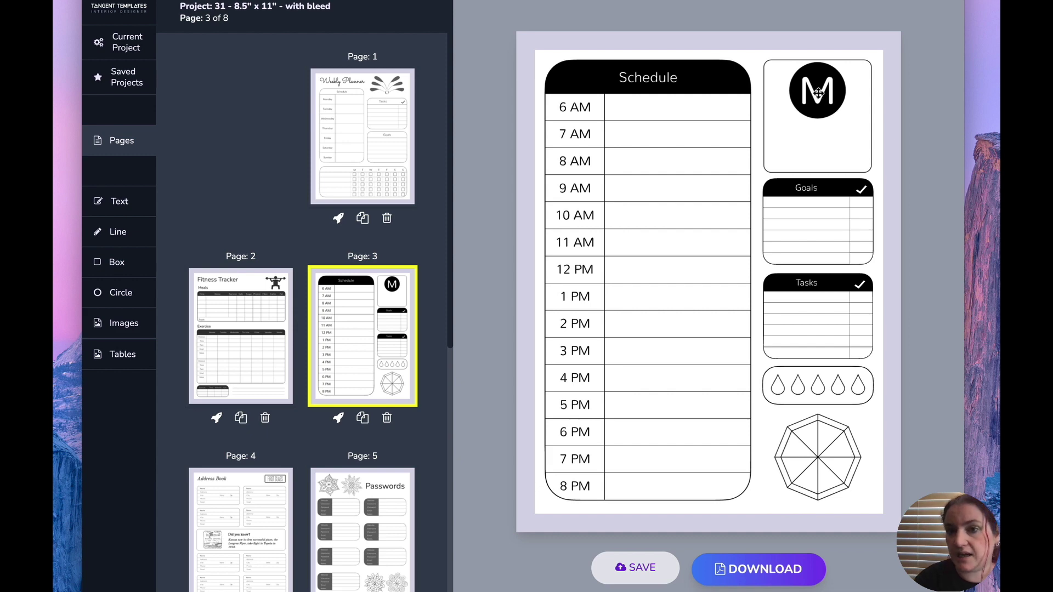
{"action": "key", "text": "Delete"}
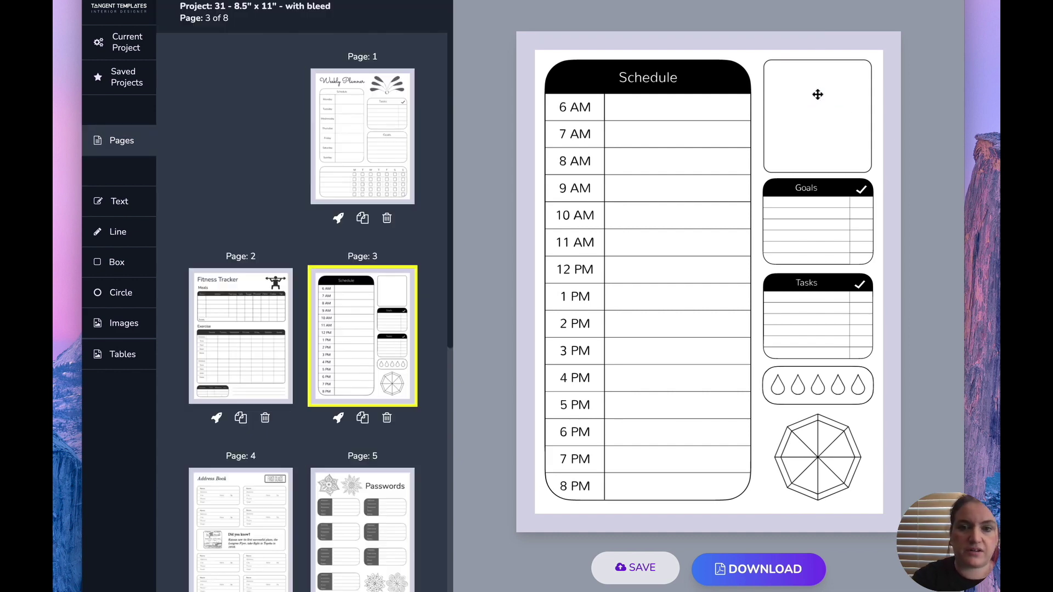
{"action": "left_click", "coordinate": [817, 94]}
{"action": "key", "text": "Delete"}
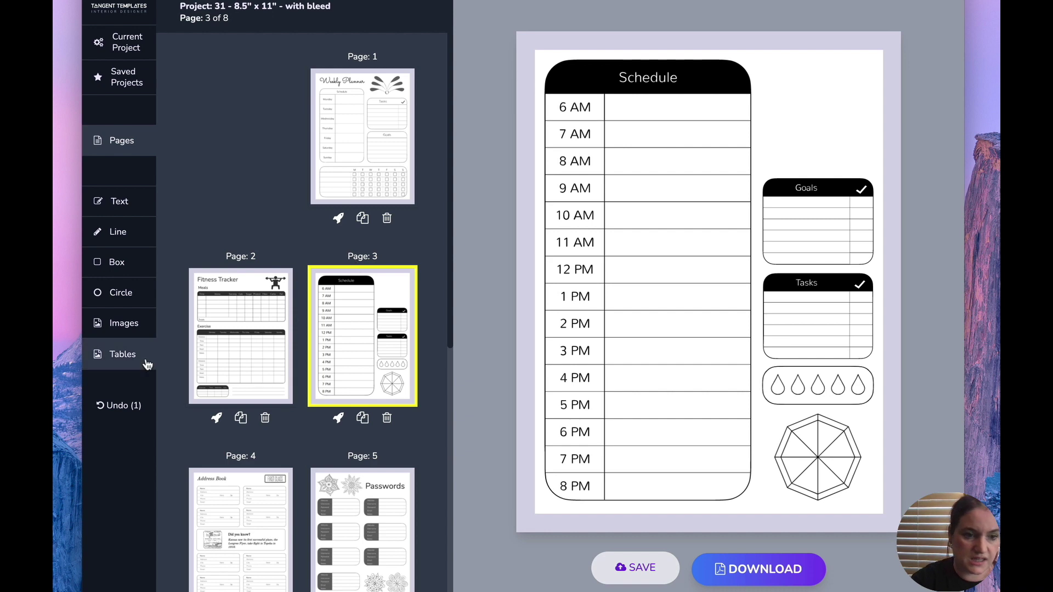
Add a Monday day box with a black header in the top-right corner
{"action": "left_click", "coordinate": [122, 355]}
{"action": "scroll", "coordinate": [362, 160], "scroll_direction": "down", "scroll_amount": 10}
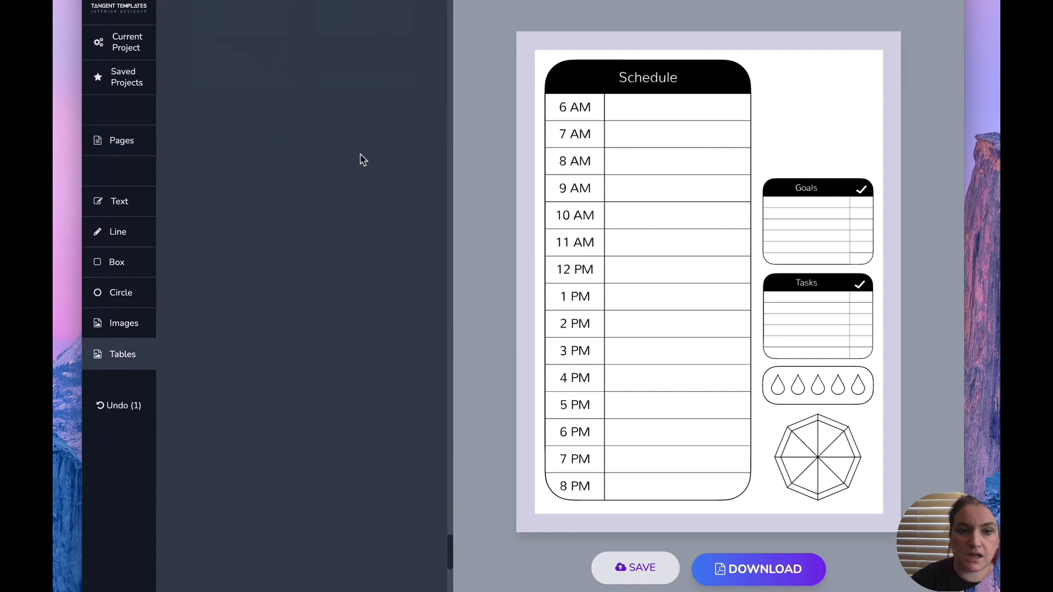
{"action": "scroll", "coordinate": [362, 182], "scroll_direction": "down", "scroll_amount": 5}
{"action": "scroll", "coordinate": [336, 245], "scroll_direction": "up", "scroll_amount": 6}
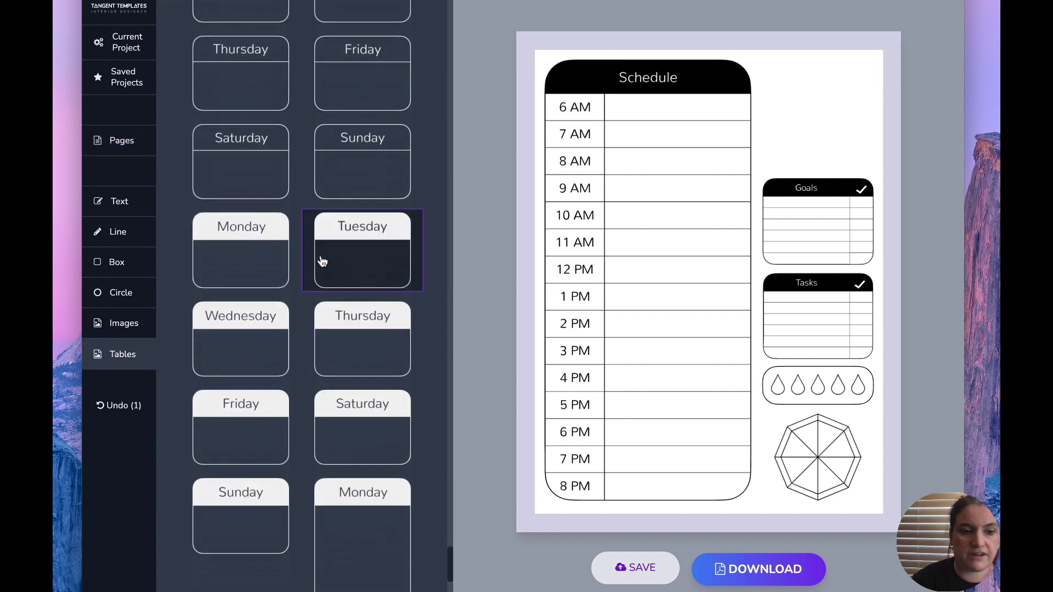
{"action": "left_click", "coordinate": [255, 260]}
{"action": "left_click_drag", "start_coordinate": [632, 114], "coordinate": [813, 76]}
{"action": "left_click", "coordinate": [397, 70]}
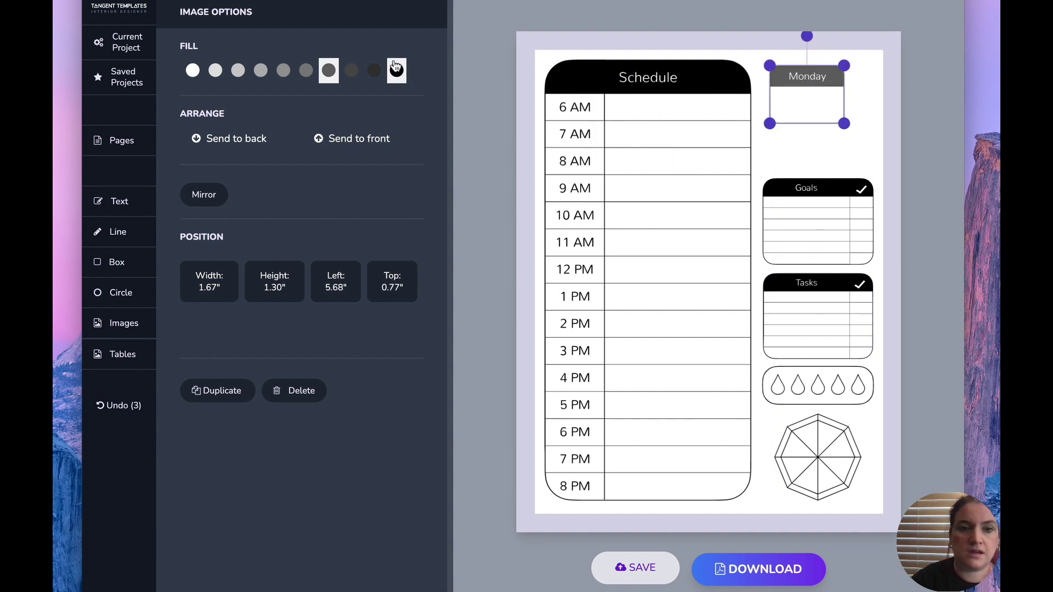
{"action": "mouse_move", "coordinate": [843, 124]}
{"action": "left_mouse_down"}
{"action": "mouse_move", "coordinate": [874, 148]}
{"action": "mouse_move", "coordinate": [840, 129]}
{"action": "left_mouse_up"}
{"action": "key", "text": "Escape"}
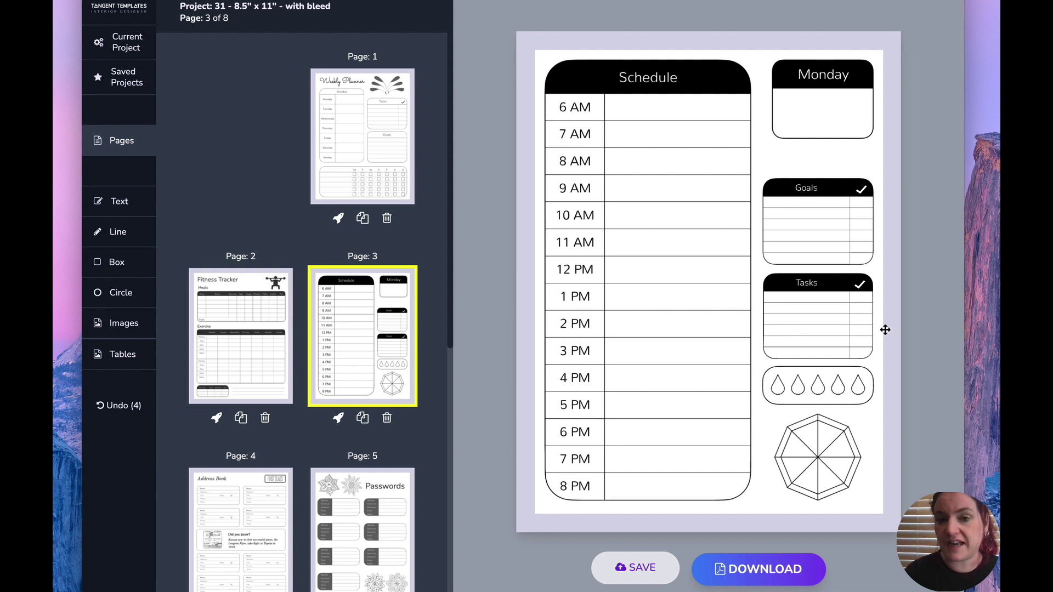
{"action": "left_click", "coordinate": [834, 80]}
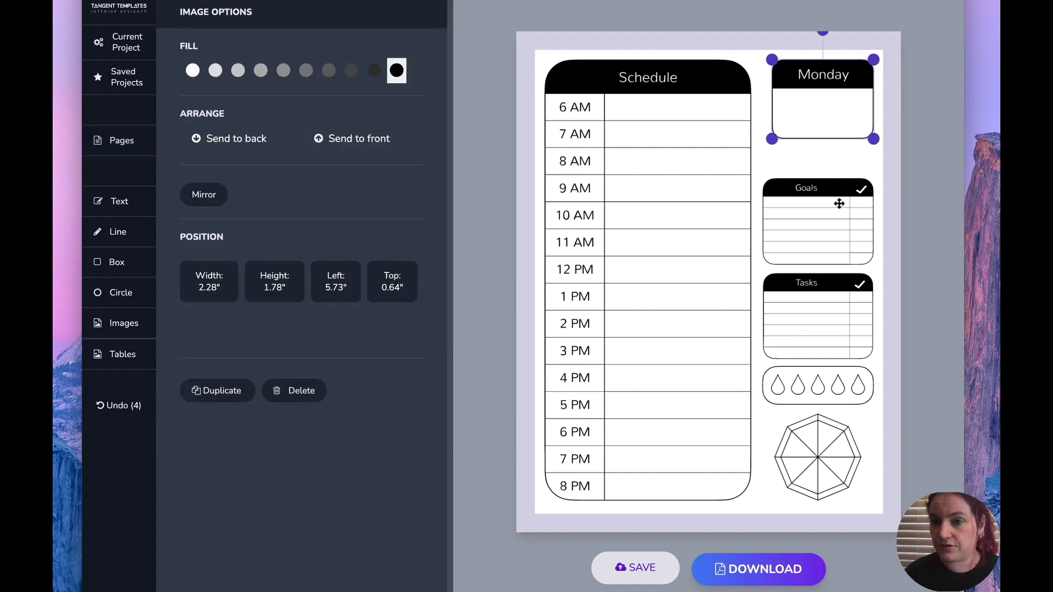
{"action": "left_click", "coordinate": [809, 159]}
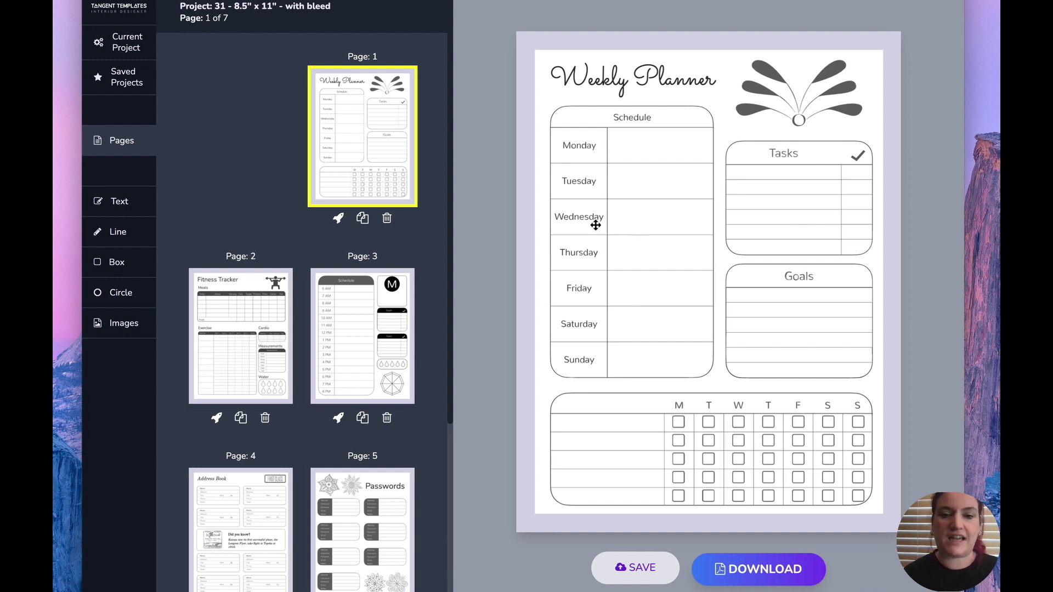
{"action": "left_click", "coordinate": [643, 210]}
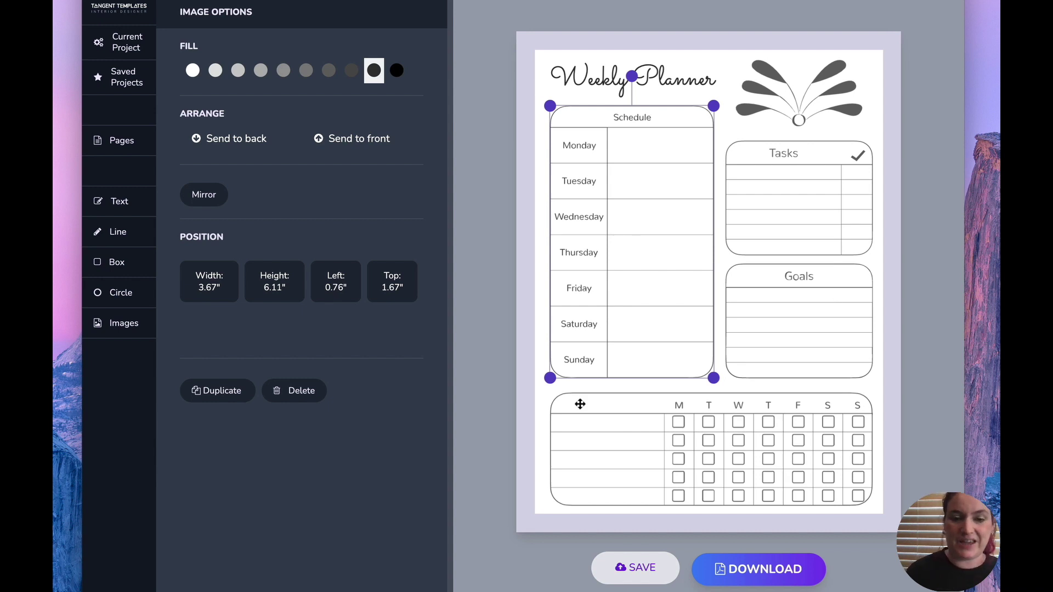
{"action": "left_click", "coordinate": [600, 427]}
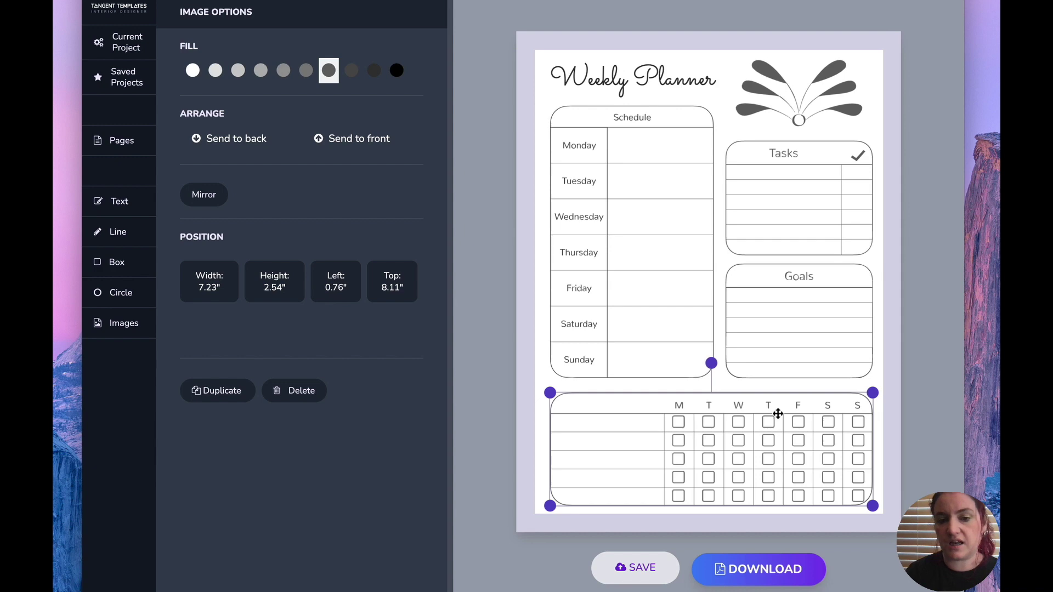
{"action": "left_click", "coordinate": [858, 427]}
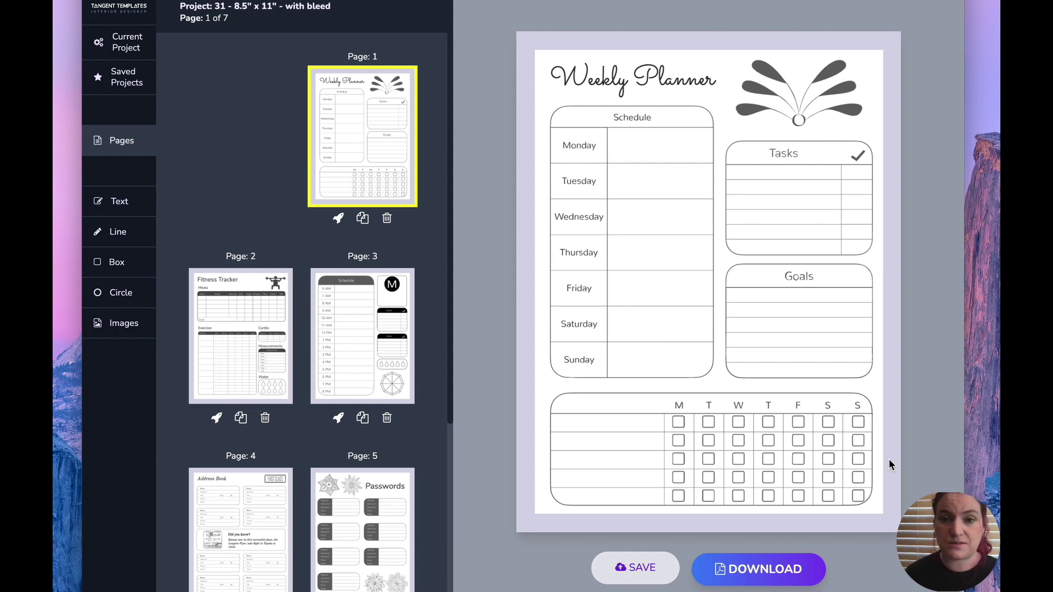
{"action": "left_click", "coordinate": [849, 111]}
Delete the dark flourish and browse the Motifs image collection
{"action": "key", "text": "Delete"}
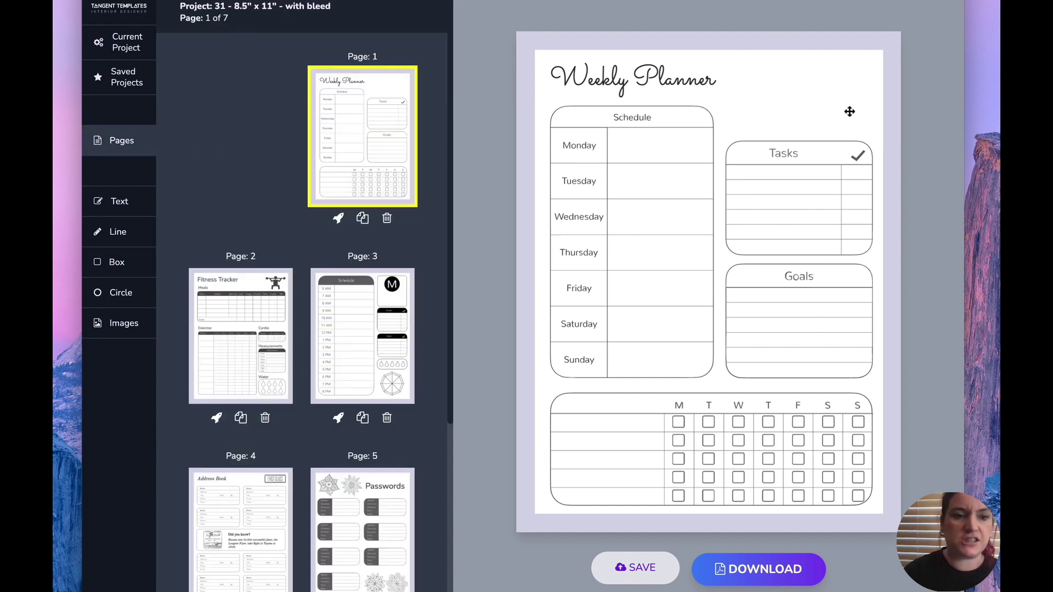
{"action": "left_click", "coordinate": [139, 335]}
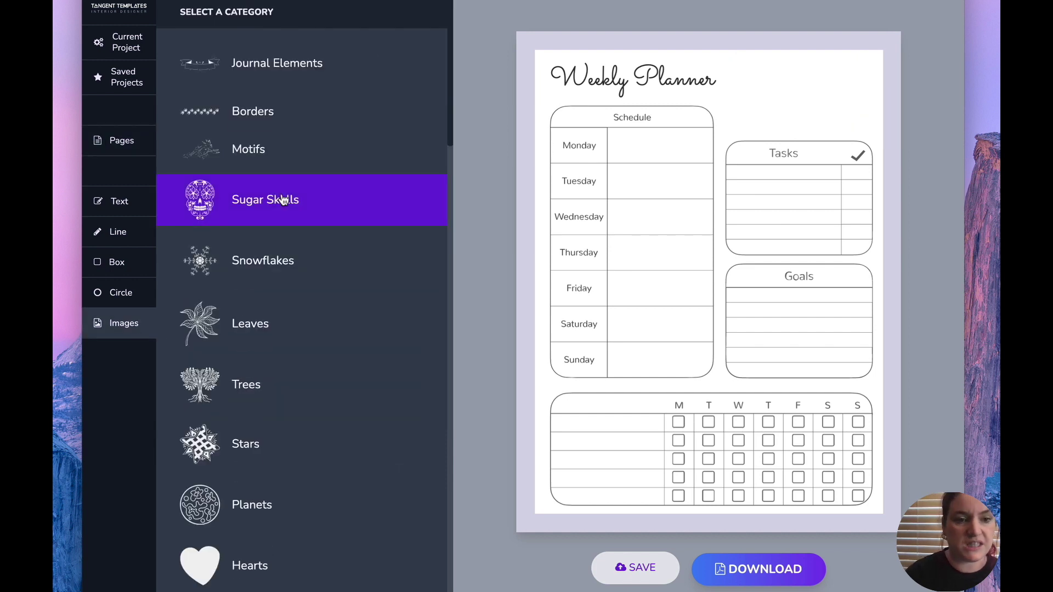
{"action": "left_click", "coordinate": [286, 160]}
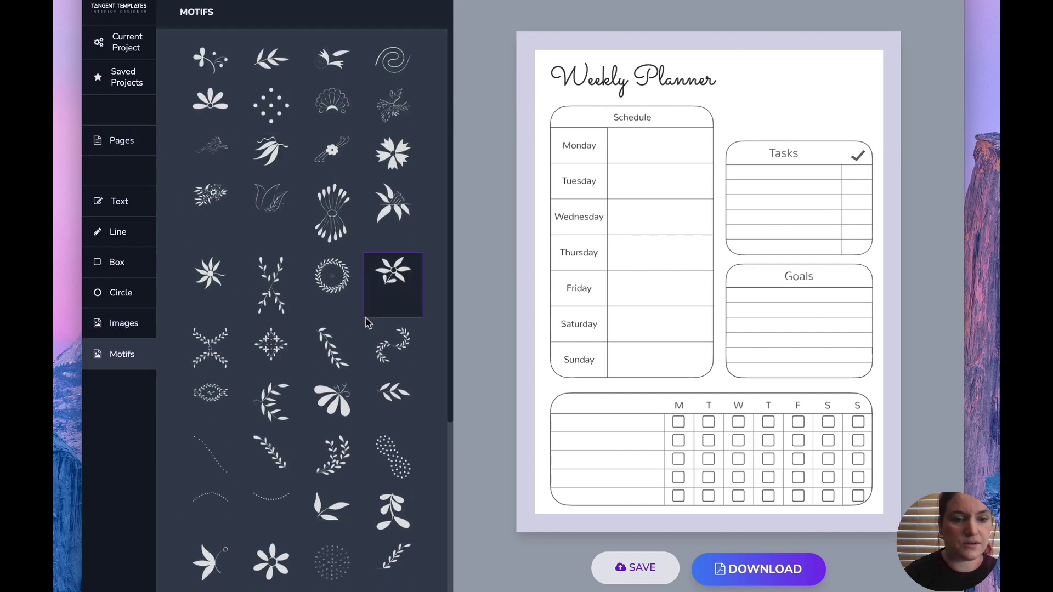
{"action": "scroll", "coordinate": [372, 313], "scroll_direction": "down", "scroll_amount": 6}
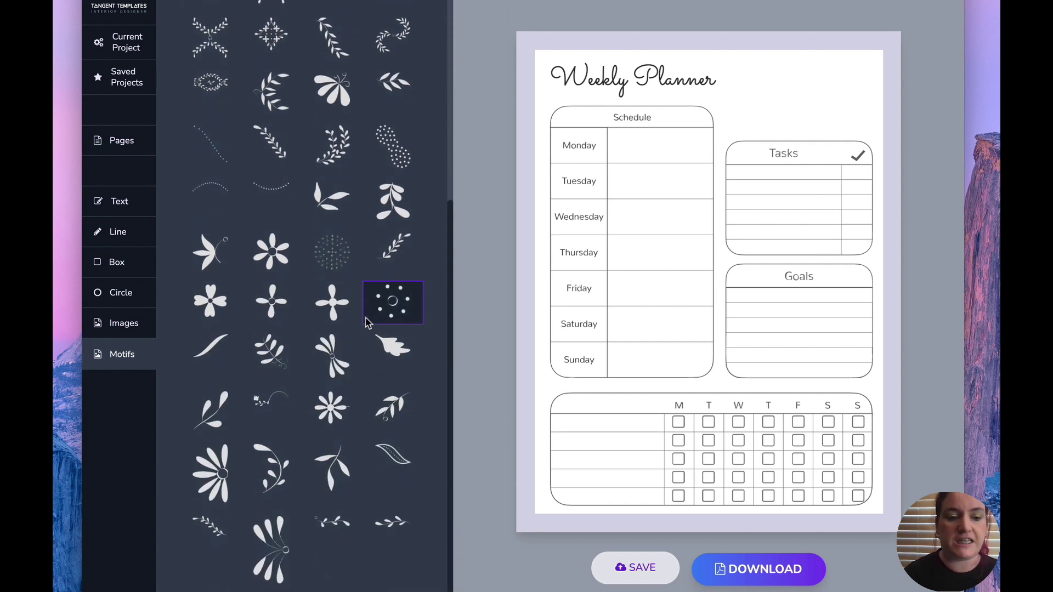
{"action": "scroll", "coordinate": [329, 383], "scroll_direction": "up", "scroll_amount": 5}
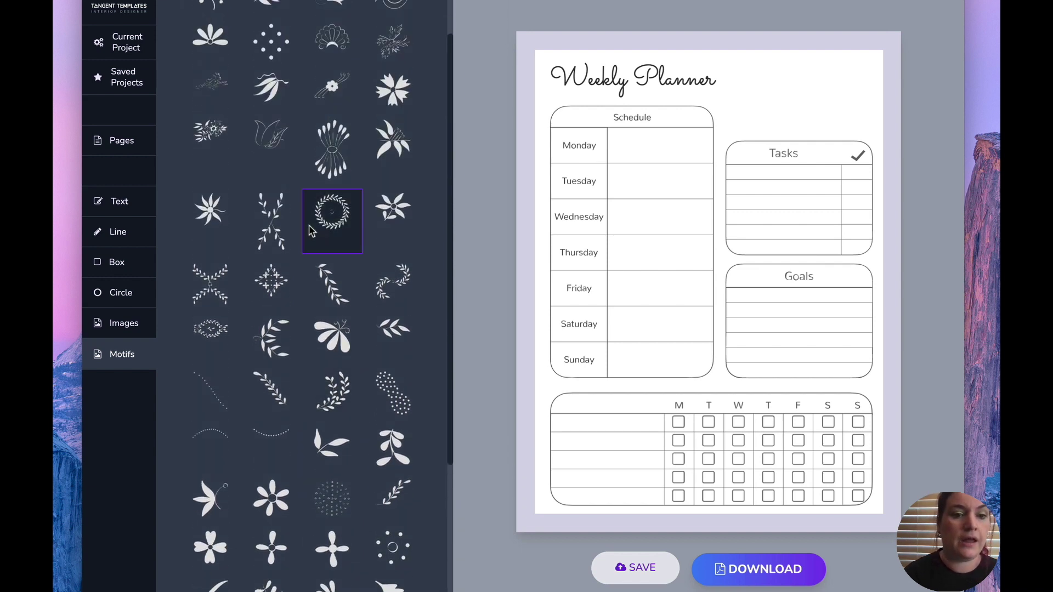
Try a sheaf motif beside the title, delete it, and browse the image categories again
{"action": "left_click", "coordinate": [331, 148]}
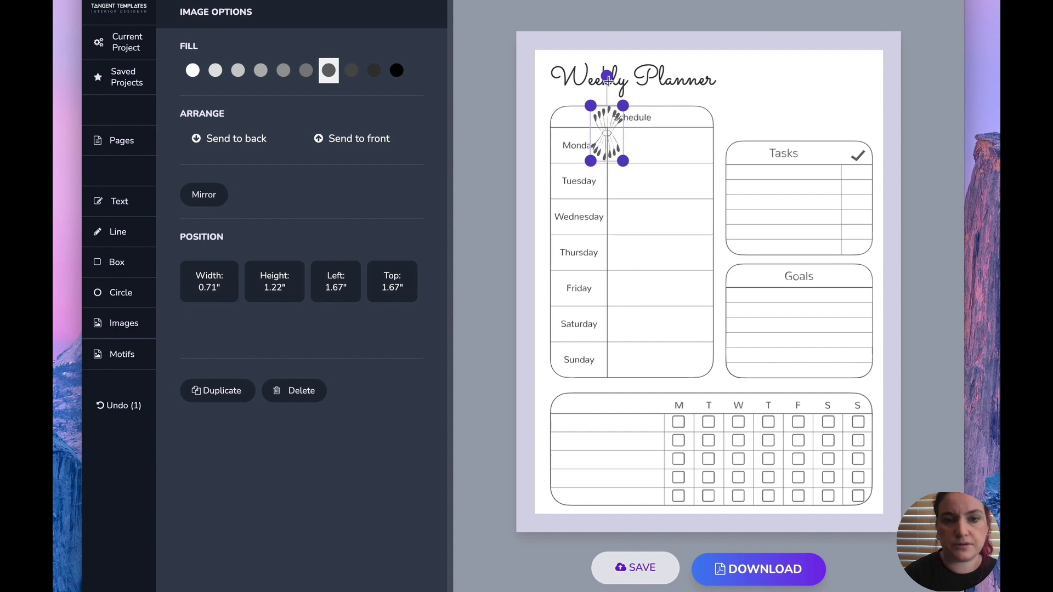
{"action": "left_click_drag", "start_coordinate": [607, 78], "coordinate": [868, 130]}
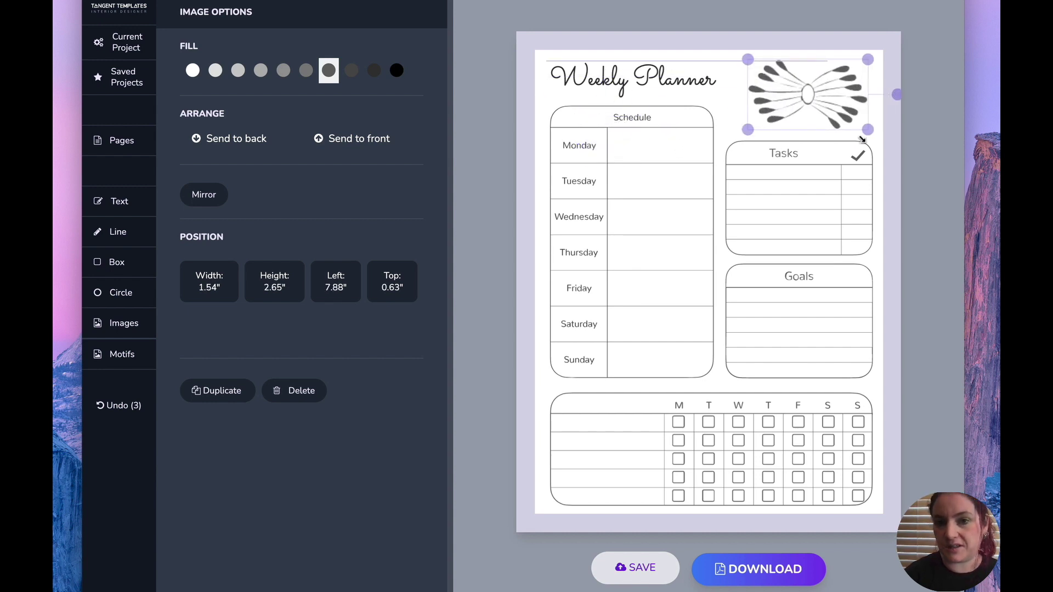
{"action": "left_click", "coordinate": [875, 153]}
{"action": "left_click_drag", "start_coordinate": [841, 94], "coordinate": [846, 91]}
{"action": "key", "text": "Delete"}
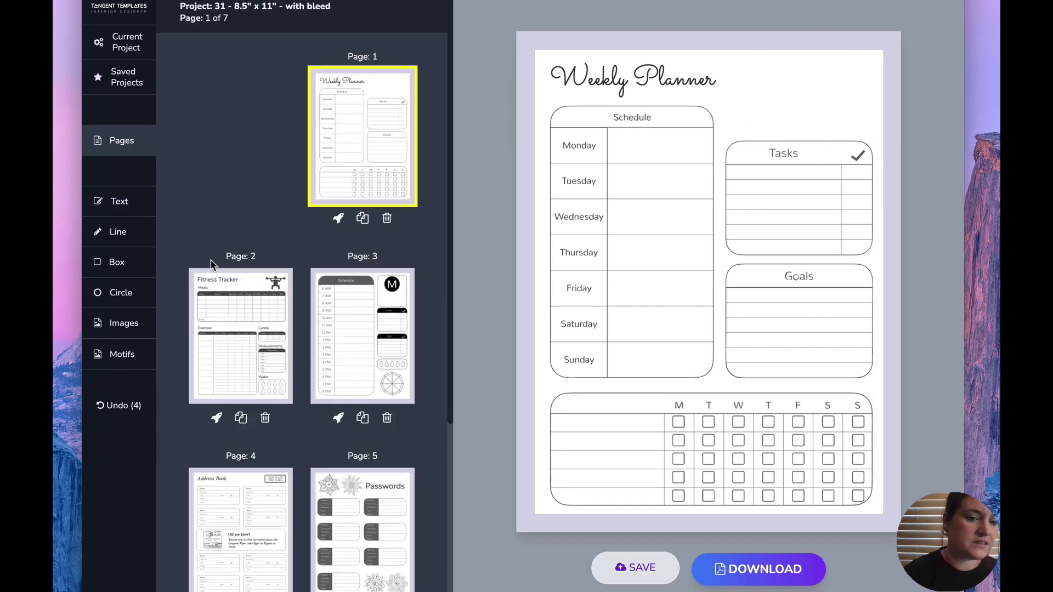
{"action": "left_click", "coordinate": [122, 326]}
{"action": "scroll", "coordinate": [233, 226], "scroll_direction": "down", "scroll_amount": 8}
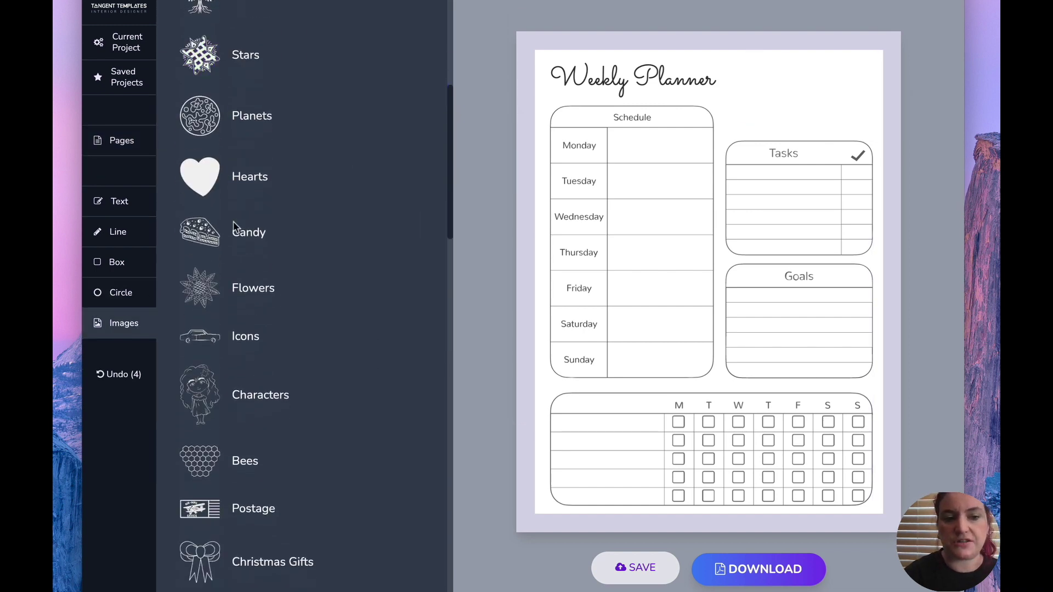
{"action": "scroll", "coordinate": [303, 266], "scroll_direction": "down", "scroll_amount": 6}
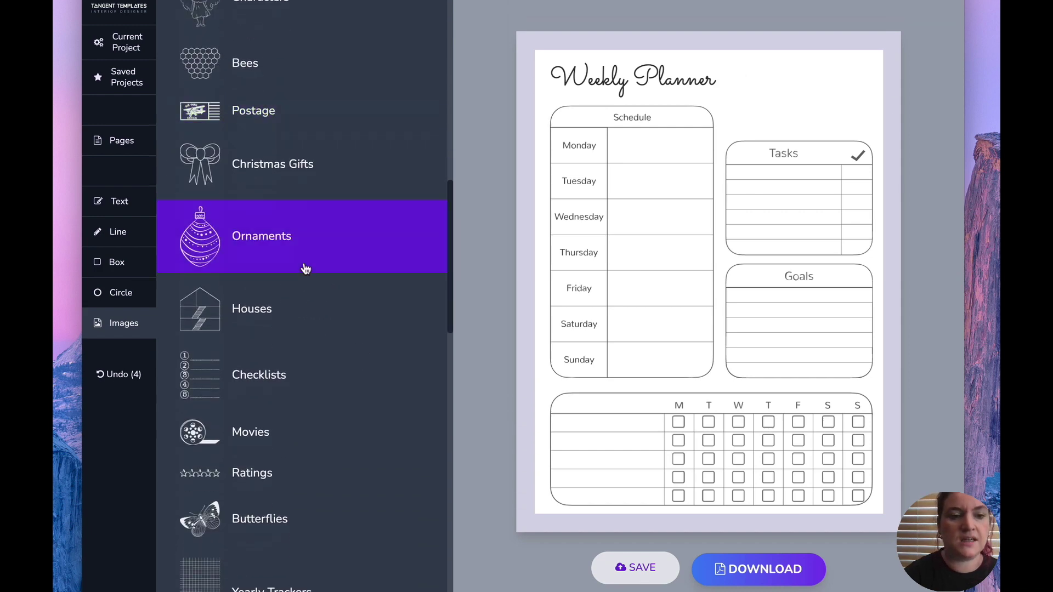
Add the pentagon-in-ring infographic to the page's top-right corner
{"action": "scroll", "coordinate": [267, 81], "scroll_direction": "down", "scroll_amount": 10}
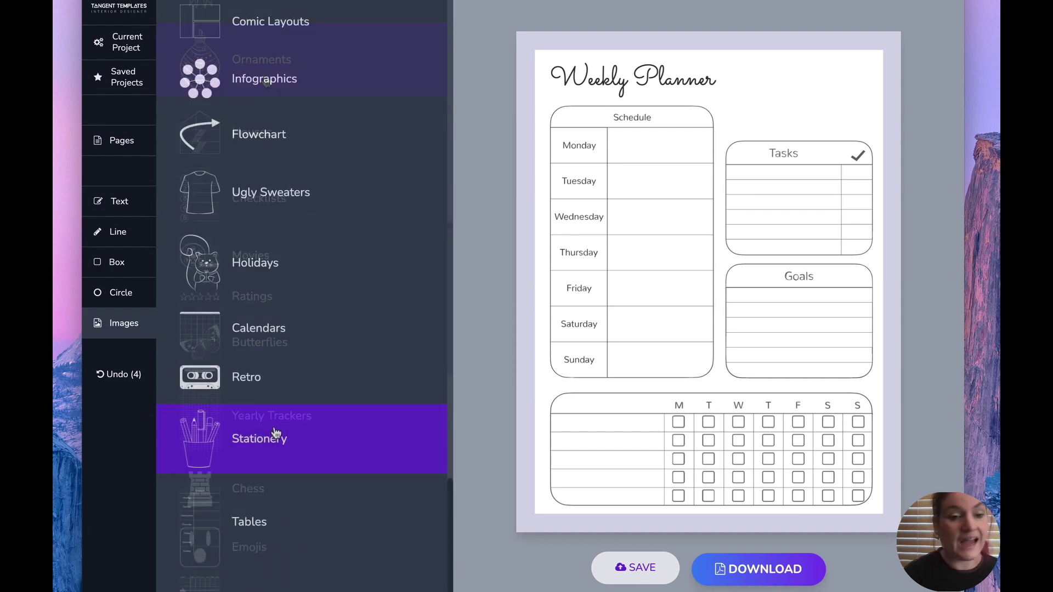
{"action": "left_click", "coordinate": [337, 88]}
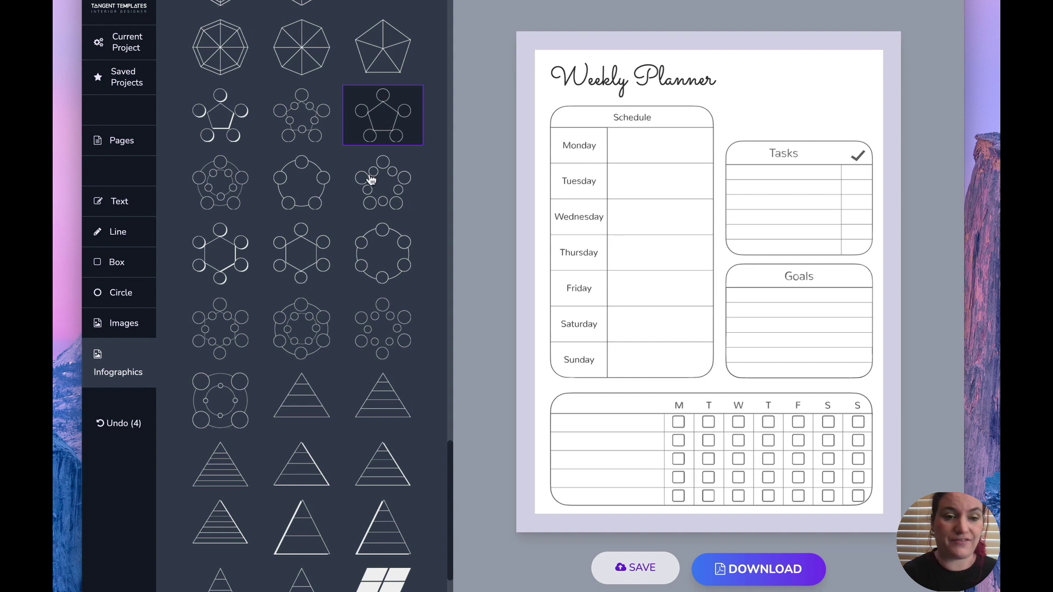
{"action": "left_click", "coordinate": [221, 184]}
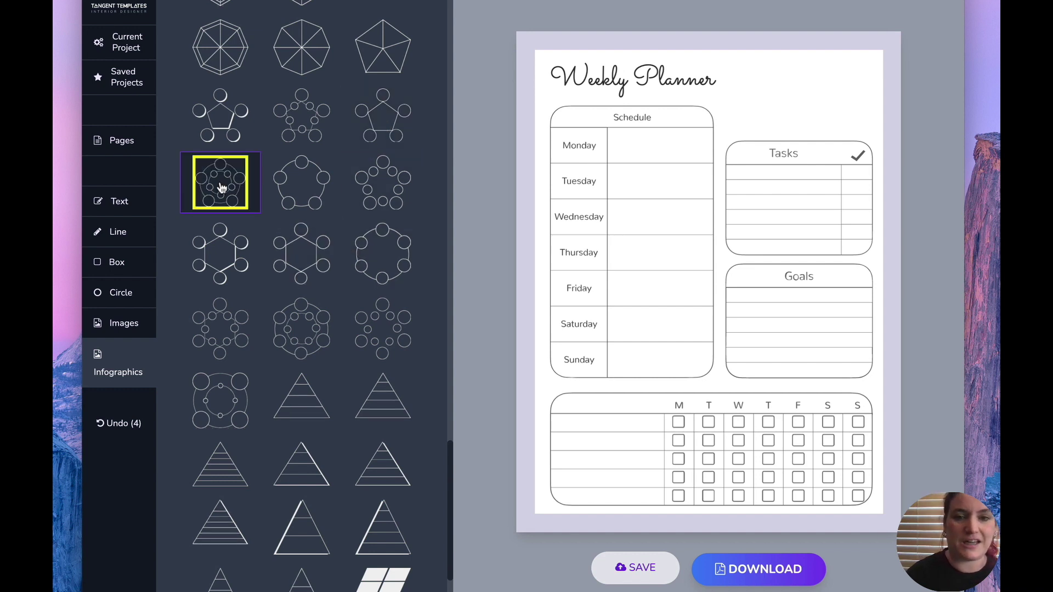
{"action": "left_click_drag", "start_coordinate": [702, 125], "coordinate": [863, 90]}
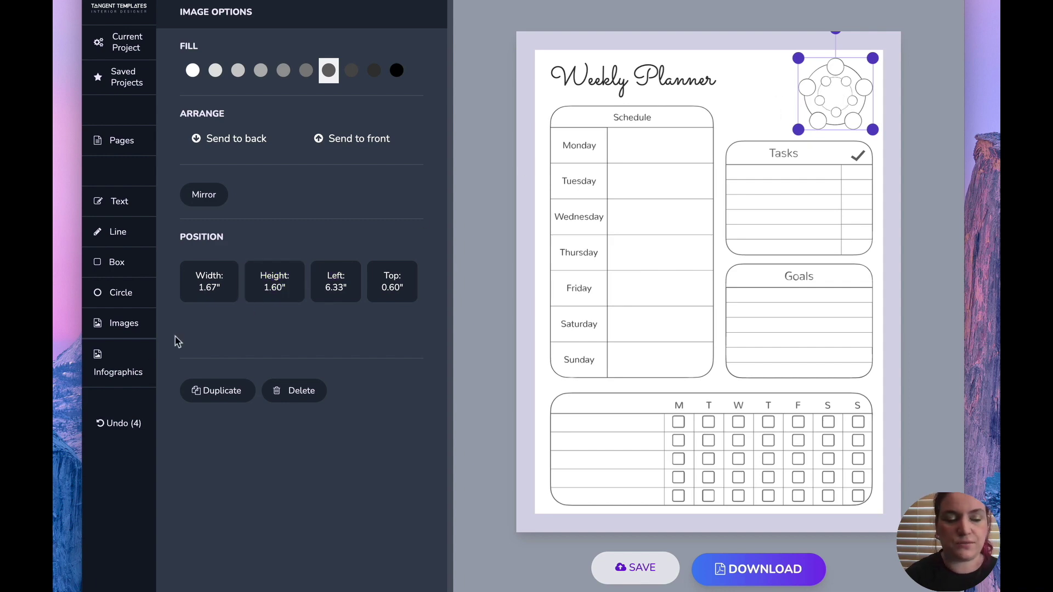
Return to the Infographics collection and scroll through it
{"action": "left_click", "coordinate": [134, 369]}
{"action": "scroll", "coordinate": [278, 243], "scroll_direction": "up", "scroll_amount": 1}
{"action": "scroll", "coordinate": [280, 243], "scroll_direction": "down", "scroll_amount": 10}
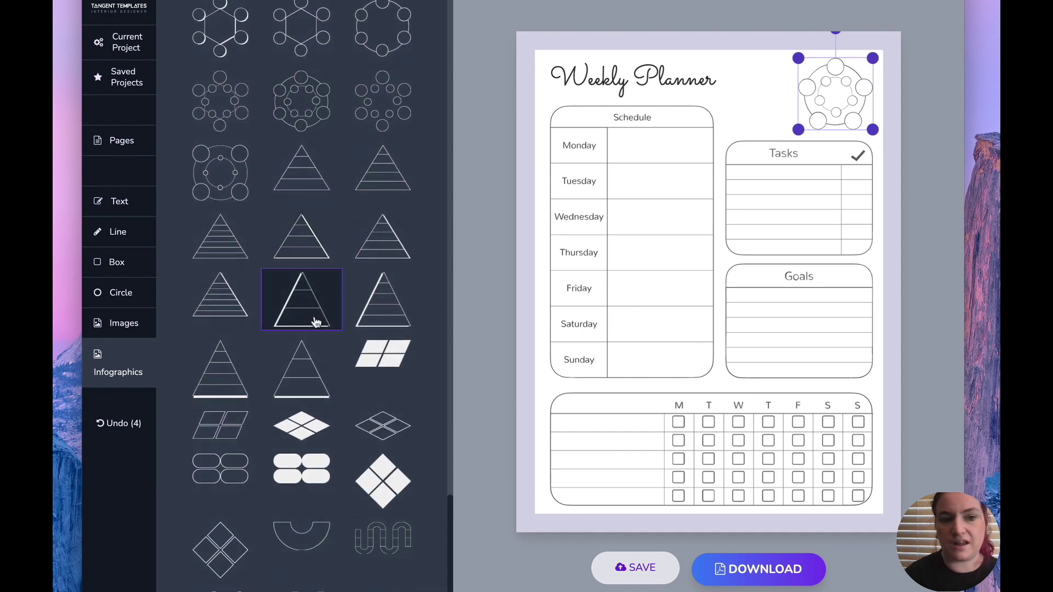
{"action": "scroll", "coordinate": [313, 318], "scroll_direction": "up", "scroll_amount": 10}
{"action": "scroll", "coordinate": [313, 318], "scroll_direction": "up", "scroll_amount": 6}
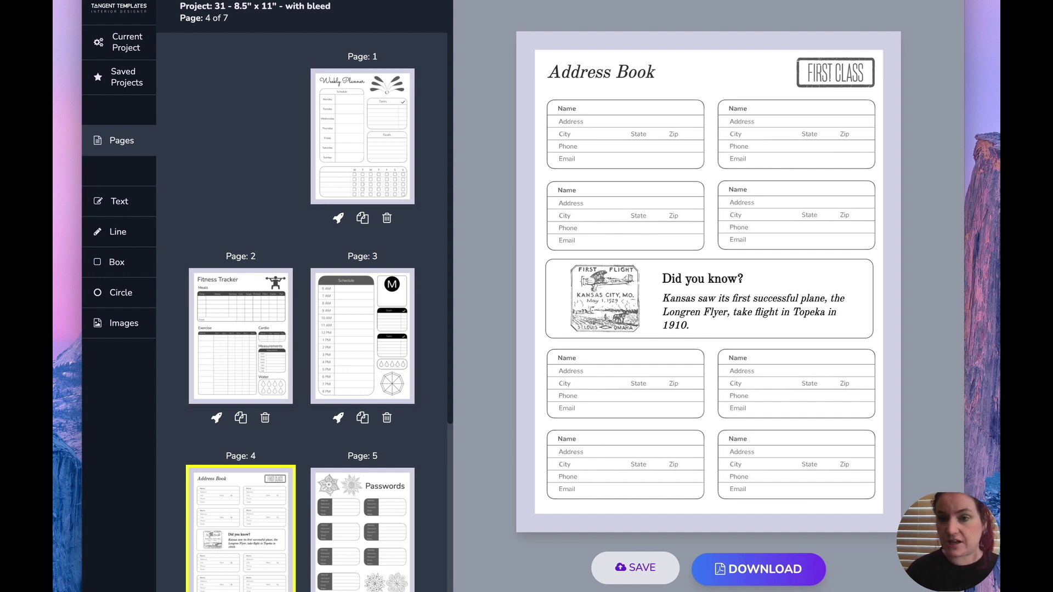
Inspect the address card and First Flight stamp, then browse to the Postage stamp image collection
{"action": "left_click", "coordinate": [631, 159]}
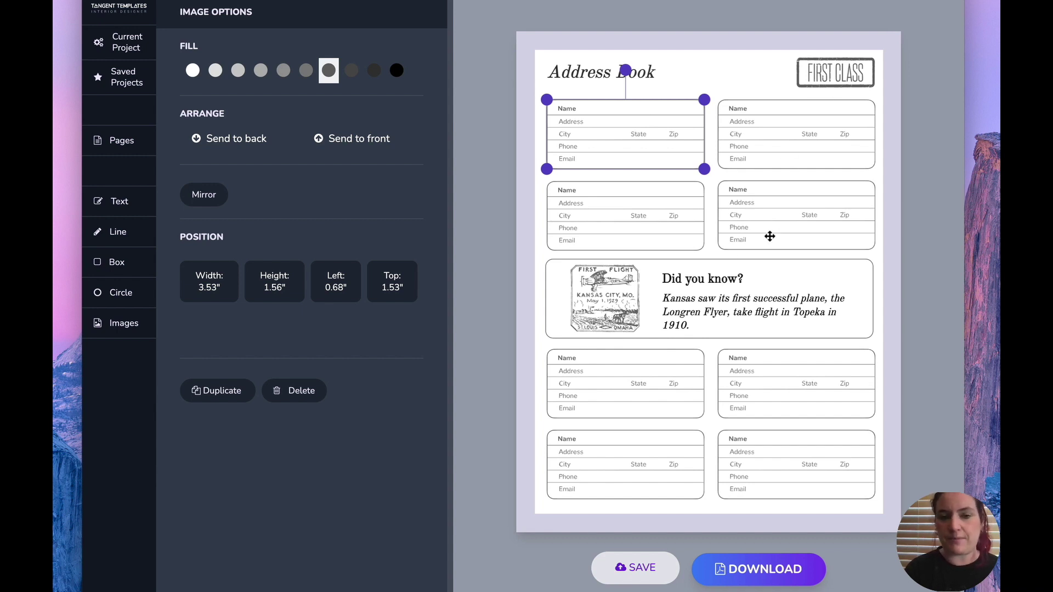
{"action": "left_click", "coordinate": [611, 291]}
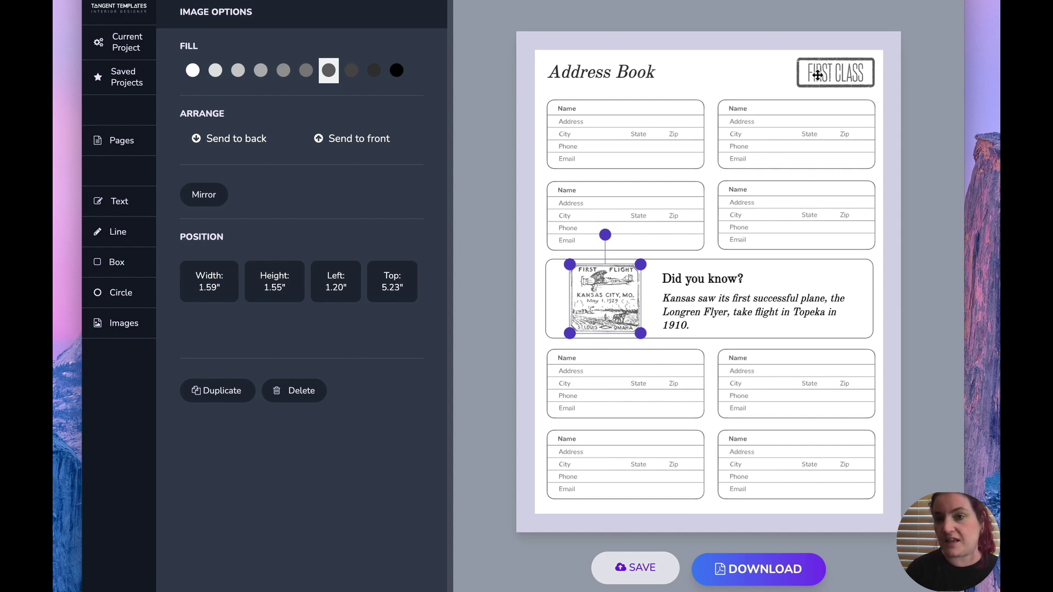
{"action": "left_click", "coordinate": [93, 323]}
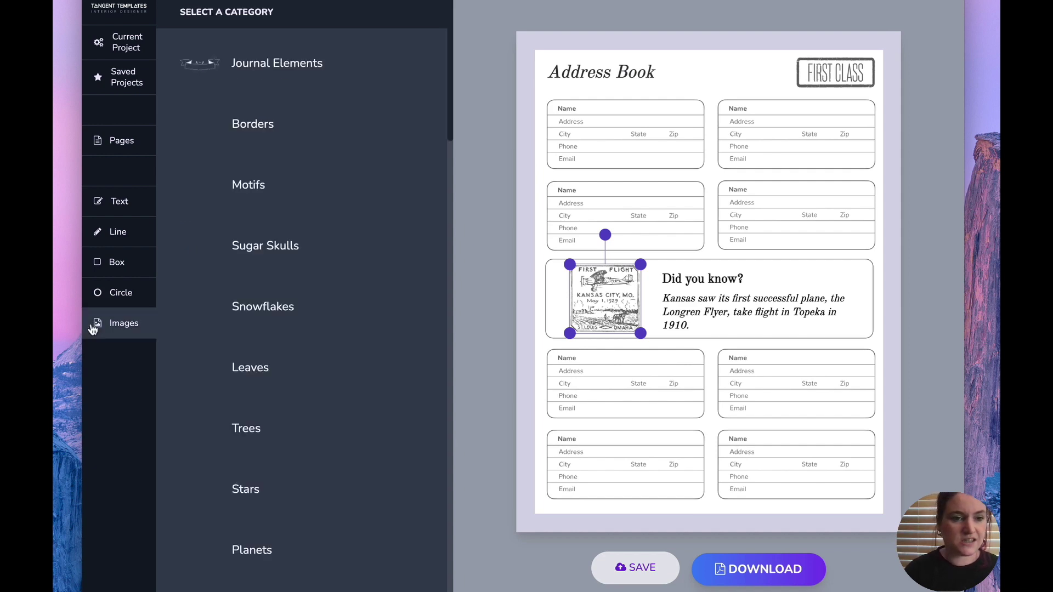
{"action": "scroll", "coordinate": [254, 267], "scroll_direction": "down", "scroll_amount": 1}
{"action": "scroll", "coordinate": [254, 267], "scroll_direction": "down", "scroll_amount": 8}
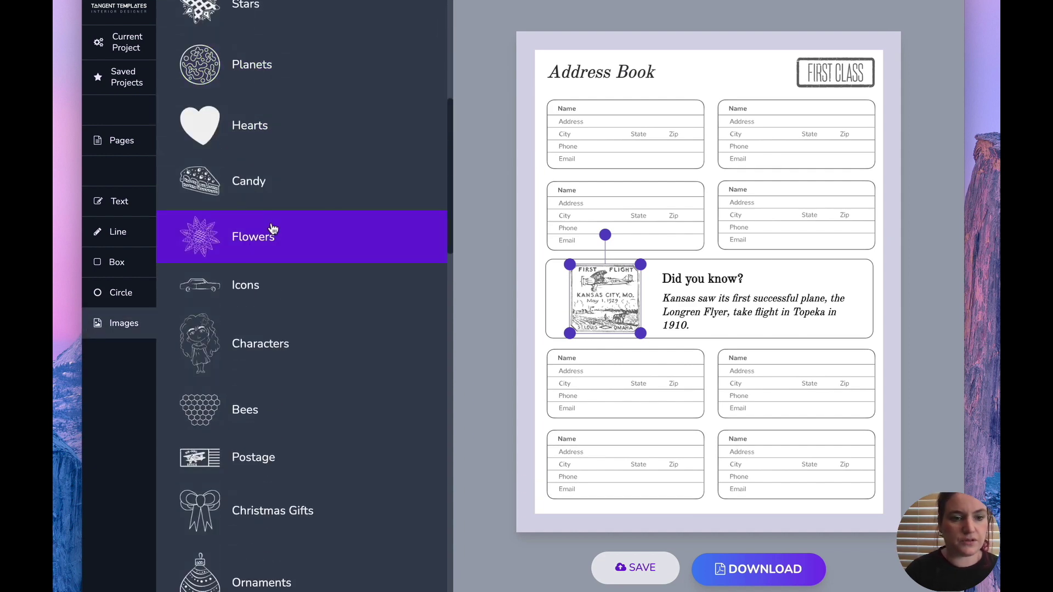
{"action": "left_click", "coordinate": [261, 281]}
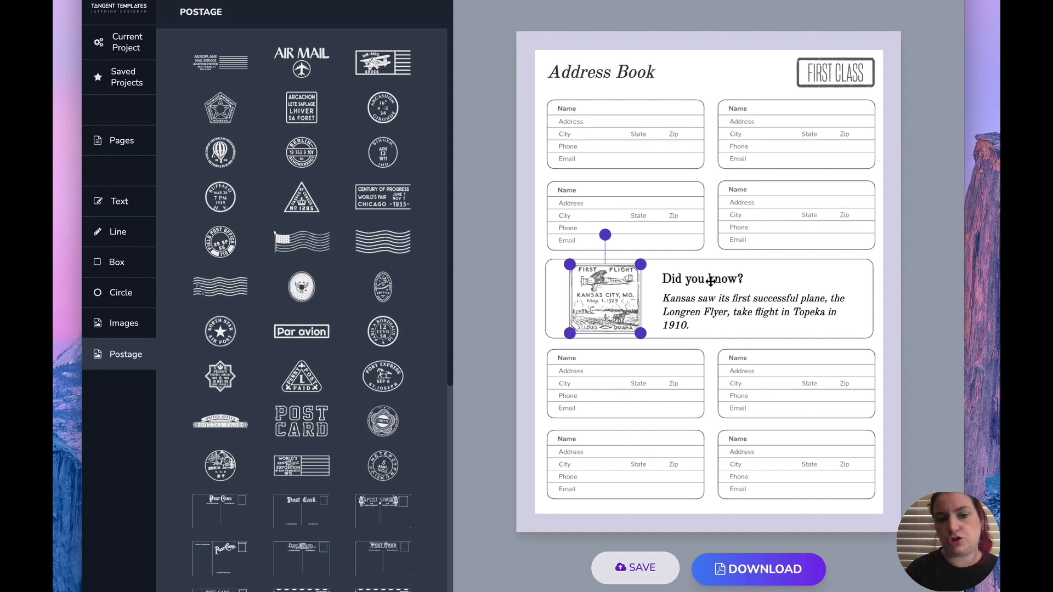
Select and delete the 'Did you know?' box
{"action": "left_click", "coordinate": [896, 318]}
{"action": "left_click_drag", "start_coordinate": [898, 317], "coordinate": [560, 272]}
{"action": "key", "text": "Delete"}
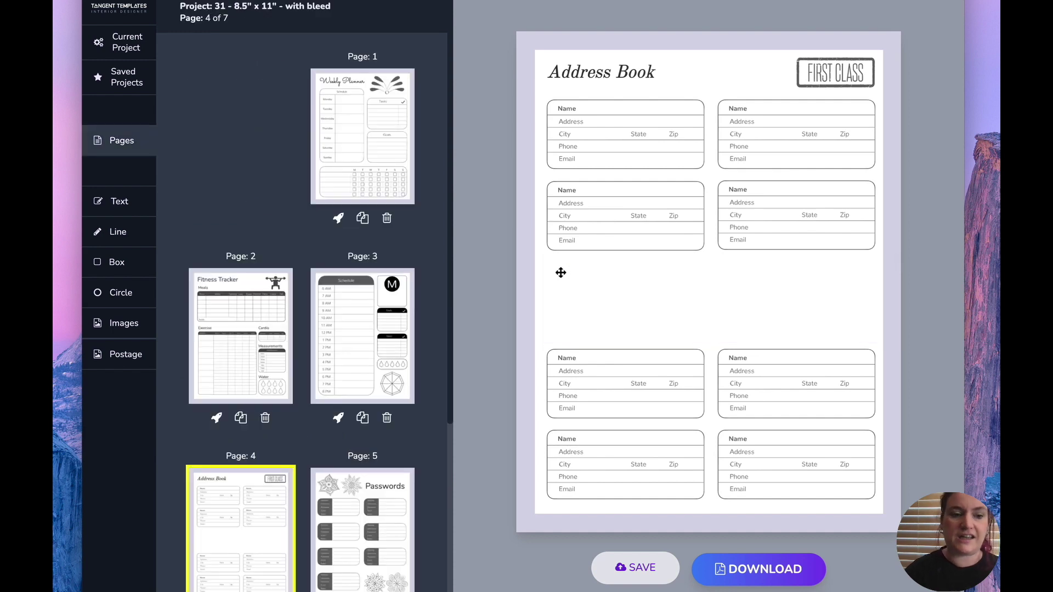
Add a cluster-of-postmarks stamp, then move it into the empty middle area, tilt it and enlarge it
{"action": "left_click", "coordinate": [120, 323]}
{"action": "left_click", "coordinate": [126, 353]}
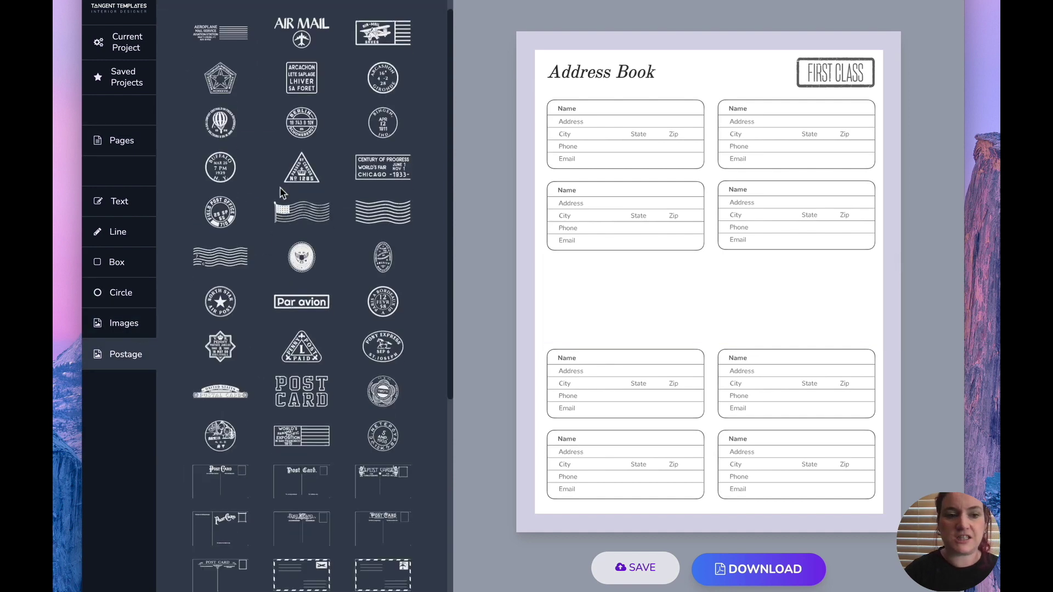
{"action": "scroll", "coordinate": [280, 193], "scroll_direction": "down", "scroll_amount": 4}
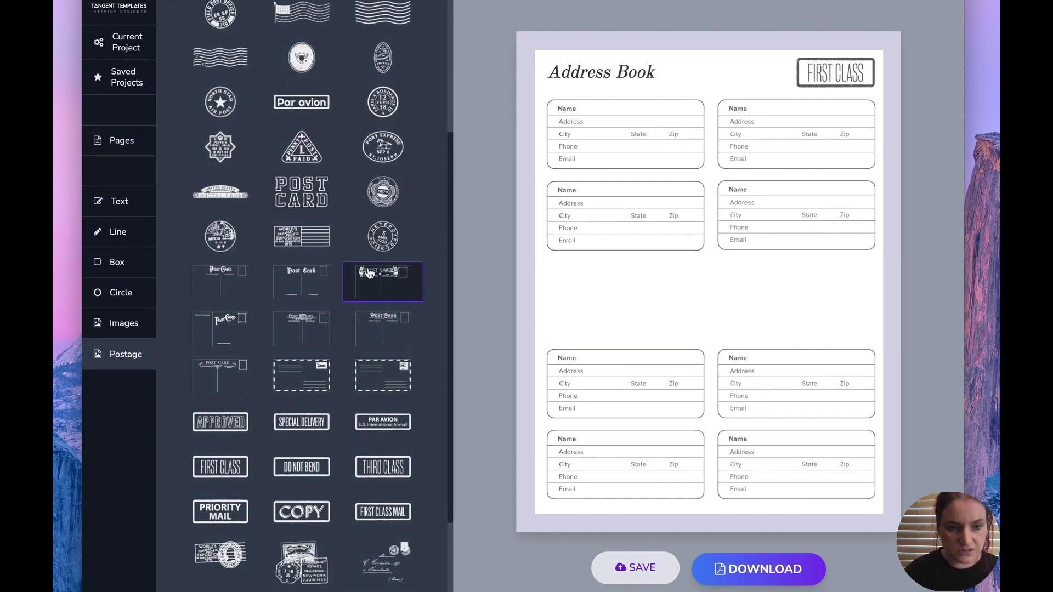
{"action": "scroll", "coordinate": [368, 273], "scroll_direction": "down", "scroll_amount": 3}
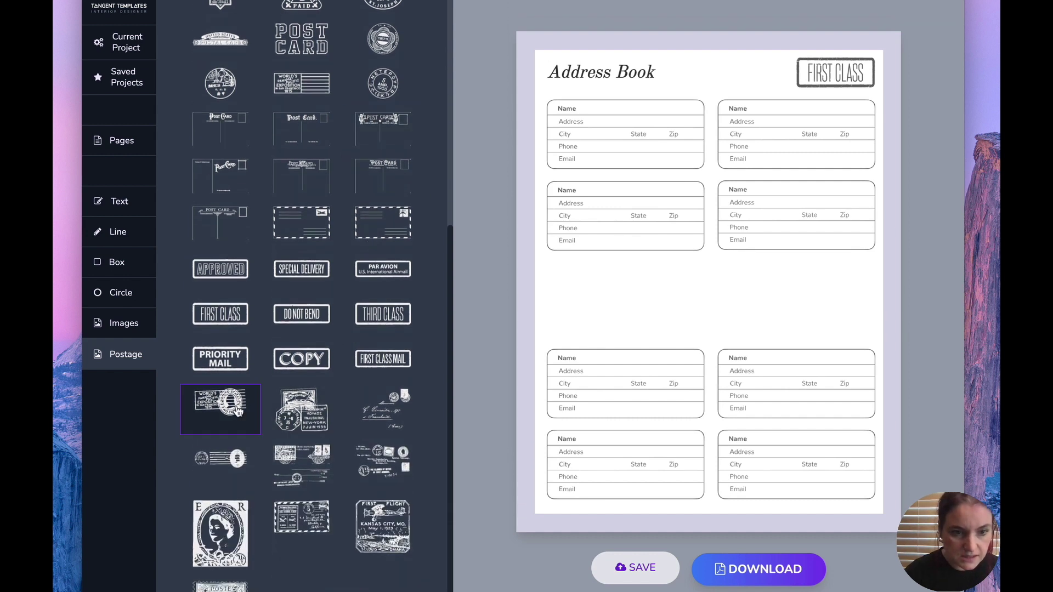
{"action": "left_click", "coordinate": [299, 410]}
{"action": "left_click_drag", "start_coordinate": [619, 118], "coordinate": [714, 273]}
{"action": "left_click_drag", "start_coordinate": [713, 237], "coordinate": [701, 239]}
{"action": "left_click_drag", "start_coordinate": [690, 324], "coordinate": [621, 335]}
{"action": "left_click_drag", "start_coordinate": [687, 312], "coordinate": [603, 291]}
Duplicate the right column's second address card into the empty middle slot and nudge the stamp right
{"action": "left_click", "coordinate": [811, 235]}
{"action": "key", "text": "ctrl+d"}
{"action": "left_click_drag", "start_coordinate": [799, 230], "coordinate": [789, 306]}
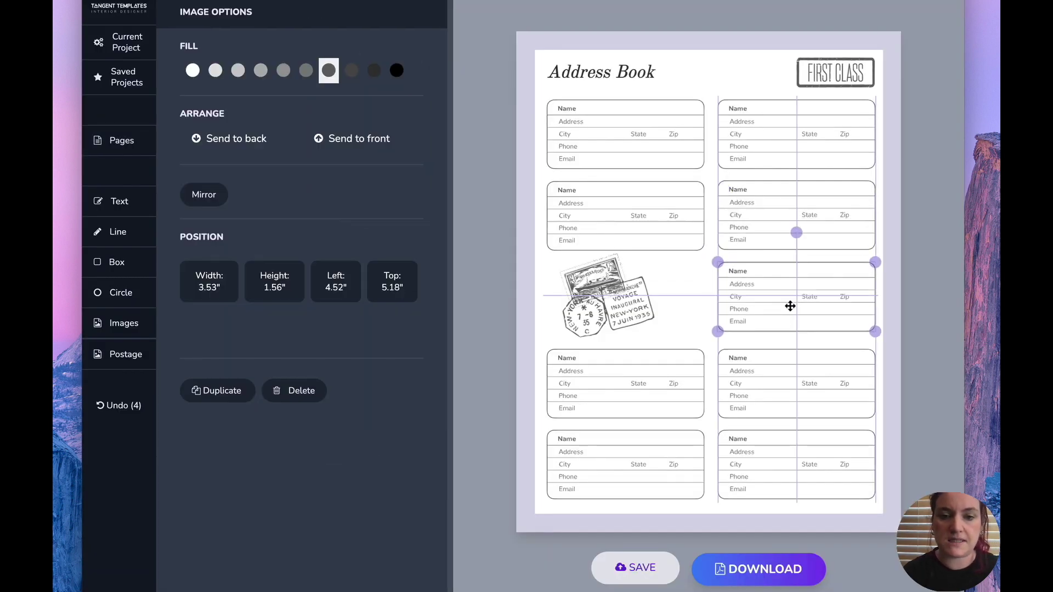
{"action": "left_click_drag", "start_coordinate": [608, 292], "coordinate": [624, 288]}
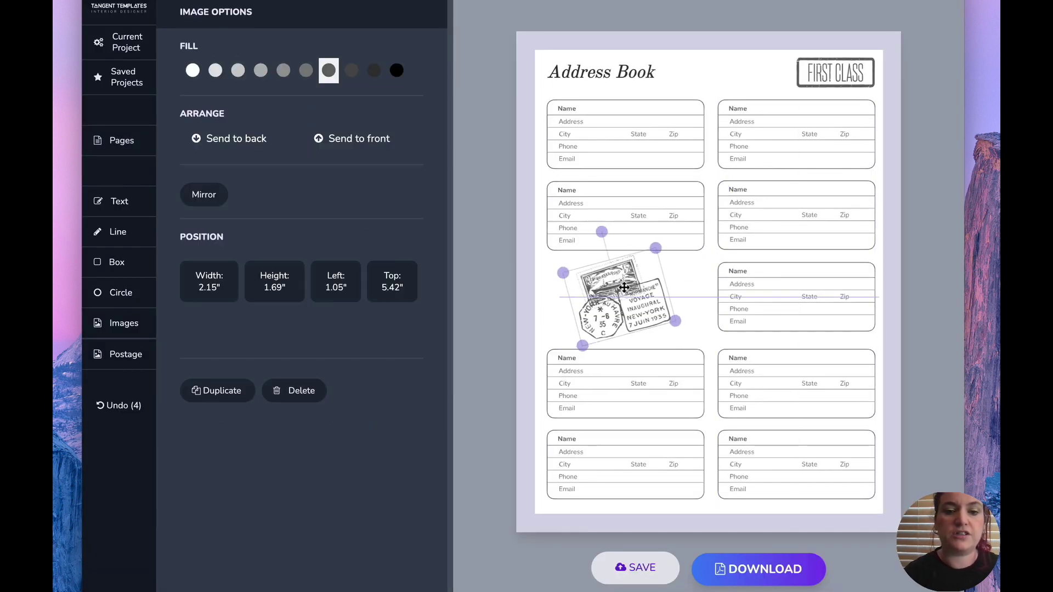
{"action": "left_click", "coordinate": [545, 300]}
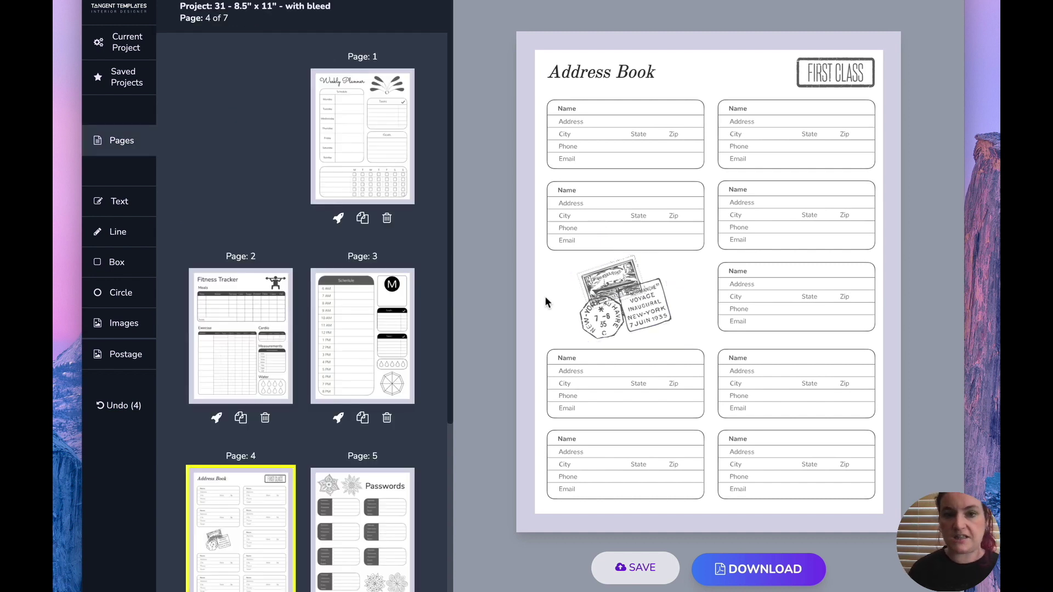
Set the Address Book title font to Oswald, then open the Passwords page (page 5)
{"action": "left_click", "coordinate": [574, 68]}
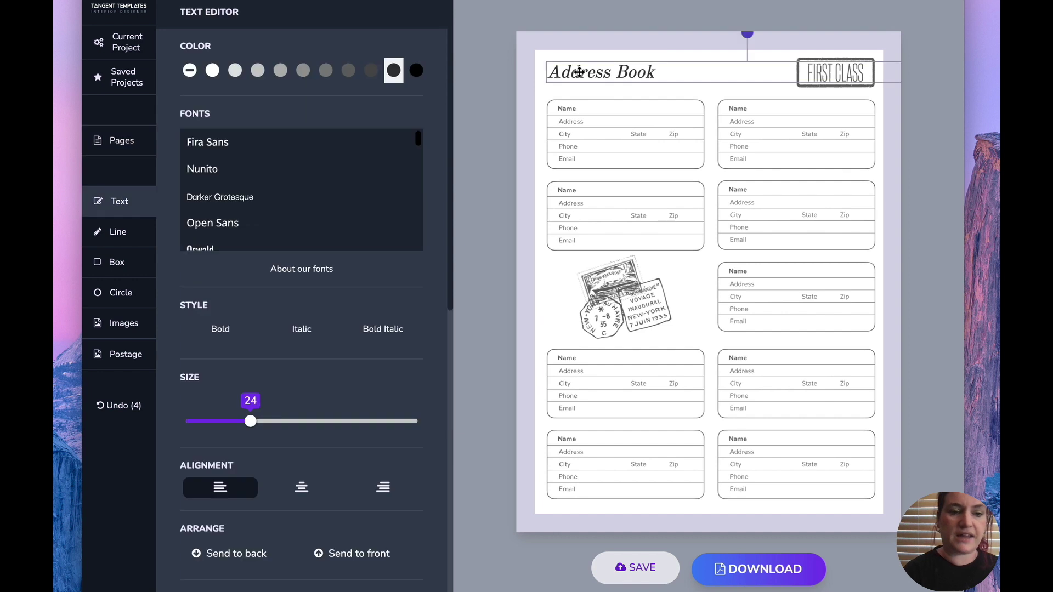
{"action": "left_click", "coordinate": [345, 204]}
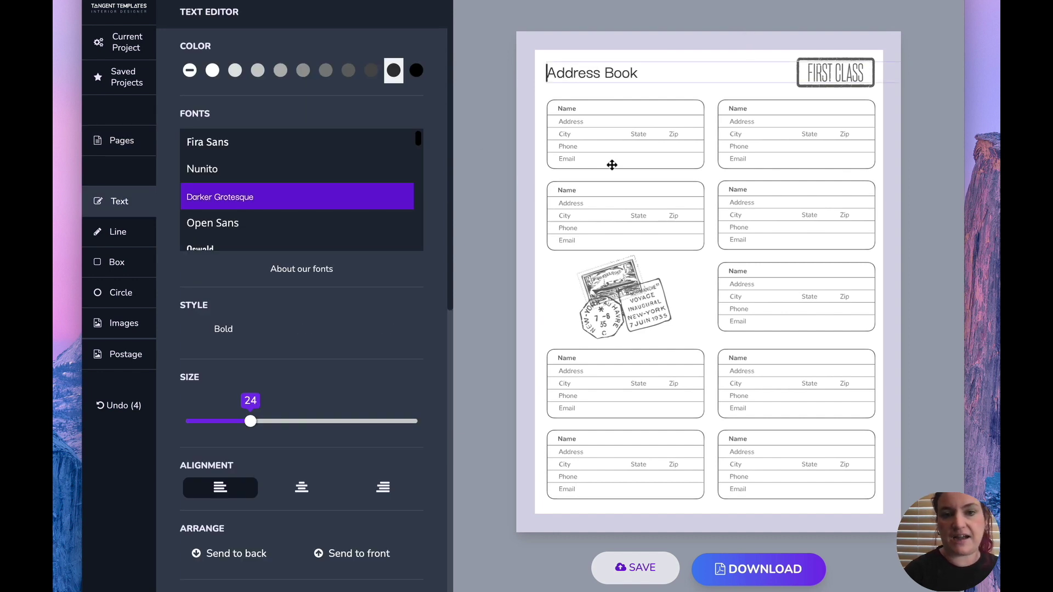
{"action": "scroll", "coordinate": [365, 225], "scroll_direction": "down", "scroll_amount": 2}
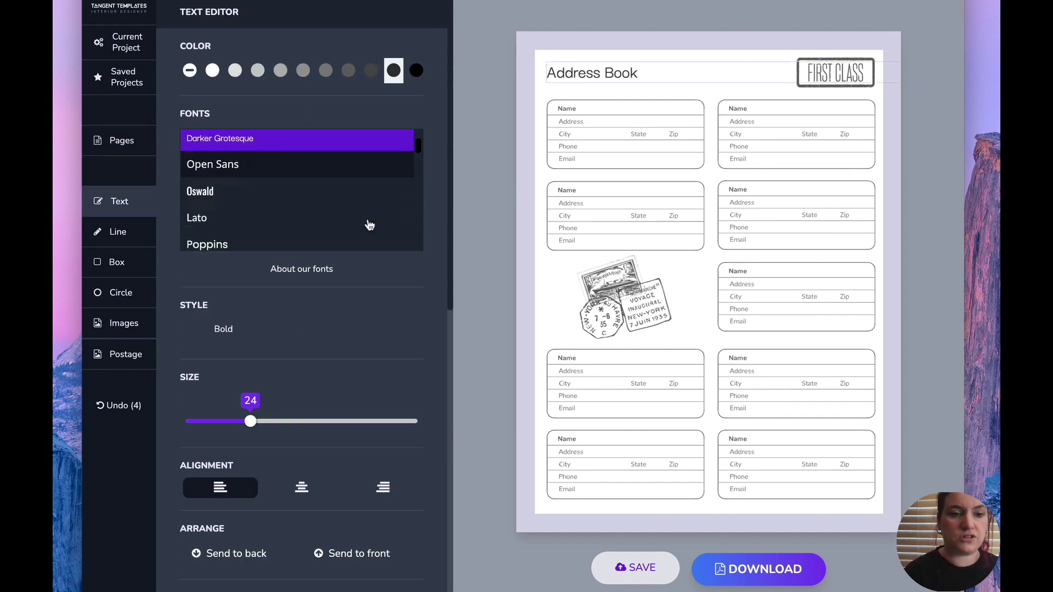
{"action": "left_click", "coordinate": [342, 194]}
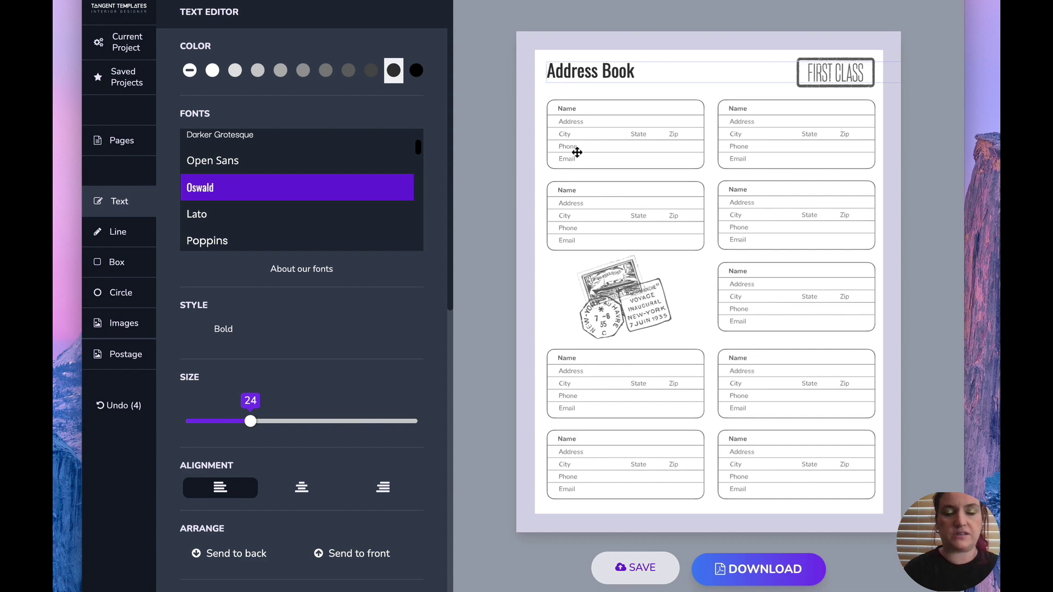
{"action": "left_click", "coordinate": [122, 141]}
{"action": "left_click", "coordinate": [366, 320]}
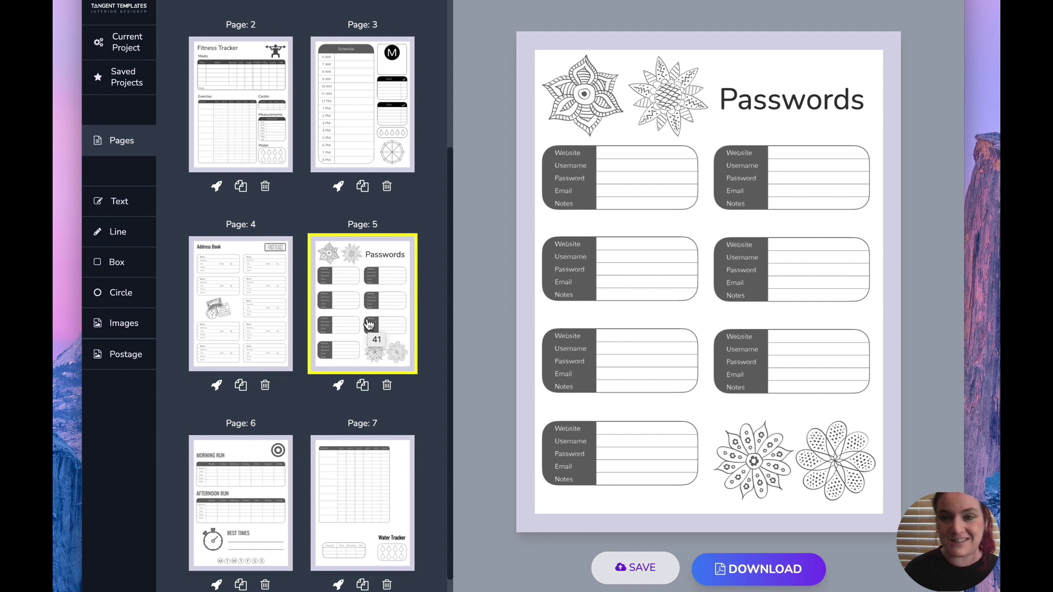
Select all seven password boxes and give their label columns a dark grey fill
{"action": "left_click", "coordinate": [606, 170]}
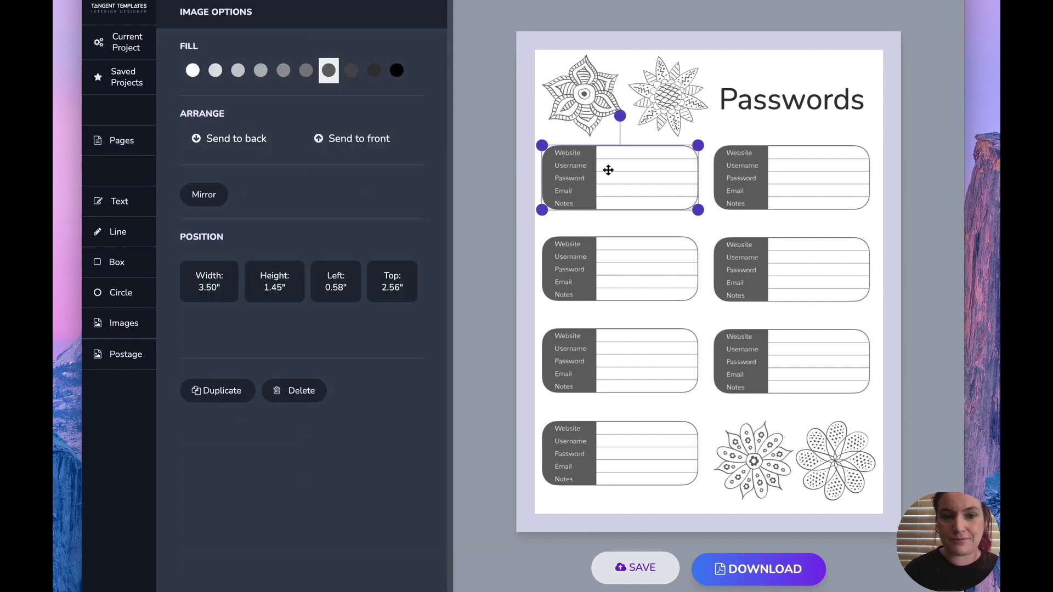
{"action": "left_click", "coordinate": [531, 172]}
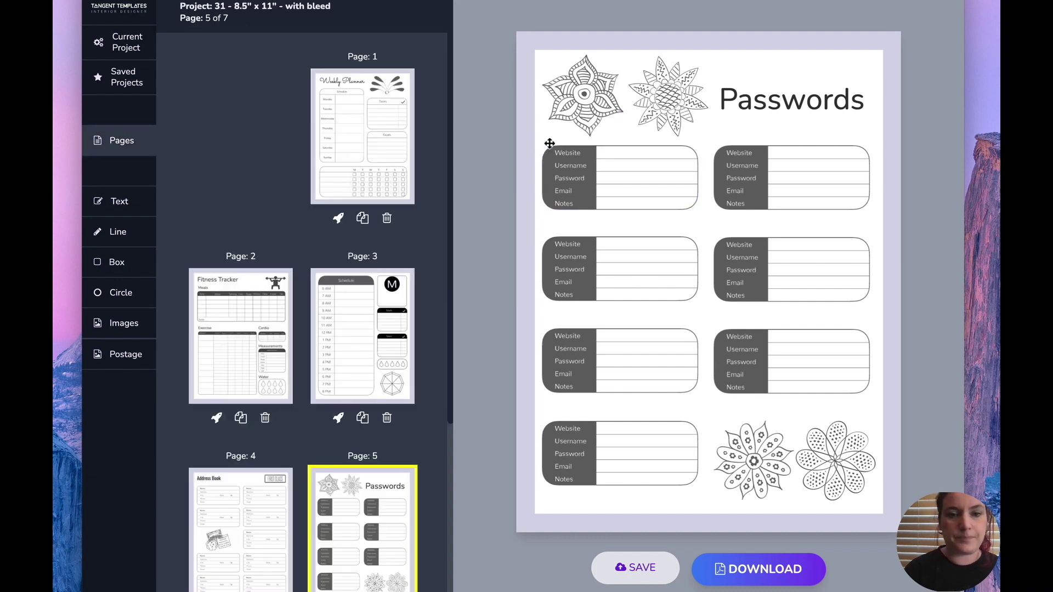
{"action": "left_click_drag", "start_coordinate": [525, 168], "coordinate": [797, 384]}
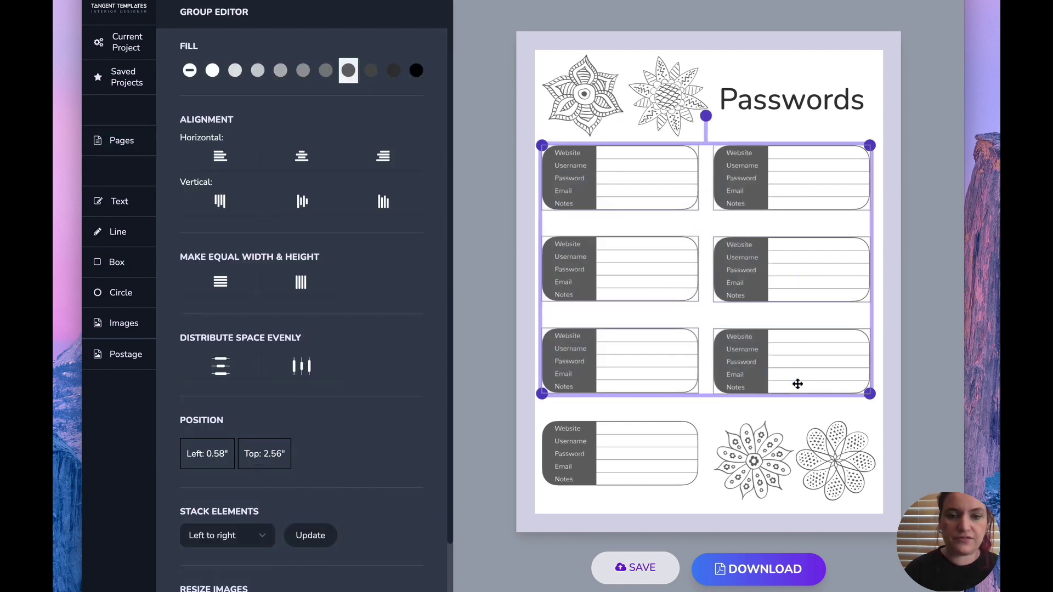
{"action": "left_click", "coordinate": [642, 468], "text": "shift"}
{"action": "left_click", "coordinate": [416, 72]}
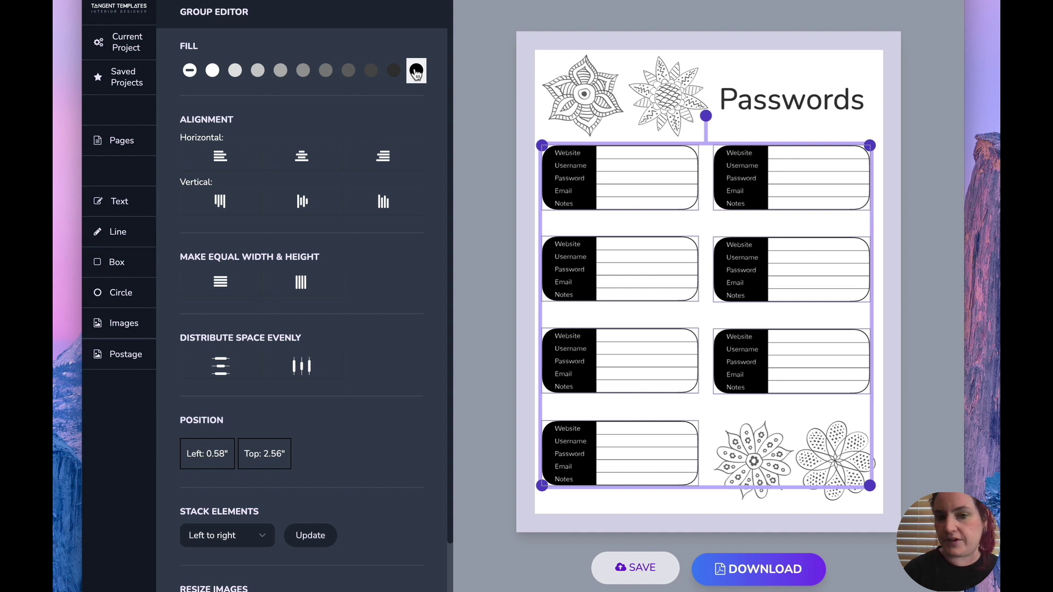
{"action": "left_click", "coordinate": [281, 71]}
{"action": "left_click", "coordinate": [302, 71]}
{"action": "left_click", "coordinate": [348, 71]}
{"action": "left_click", "coordinate": [371, 71]}
{"action": "left_click", "coordinate": [416, 70]}
{"action": "left_click", "coordinate": [371, 70]}
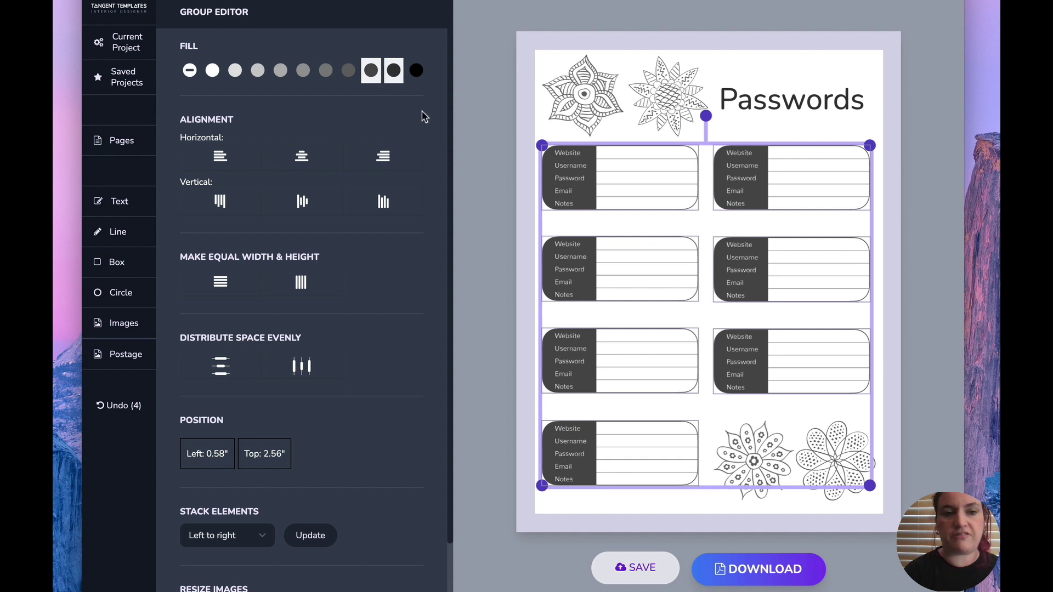
Browse image categories for a replacement bottom-right flower, then cancel without changing it
{"action": "left_click", "coordinate": [519, 235]}
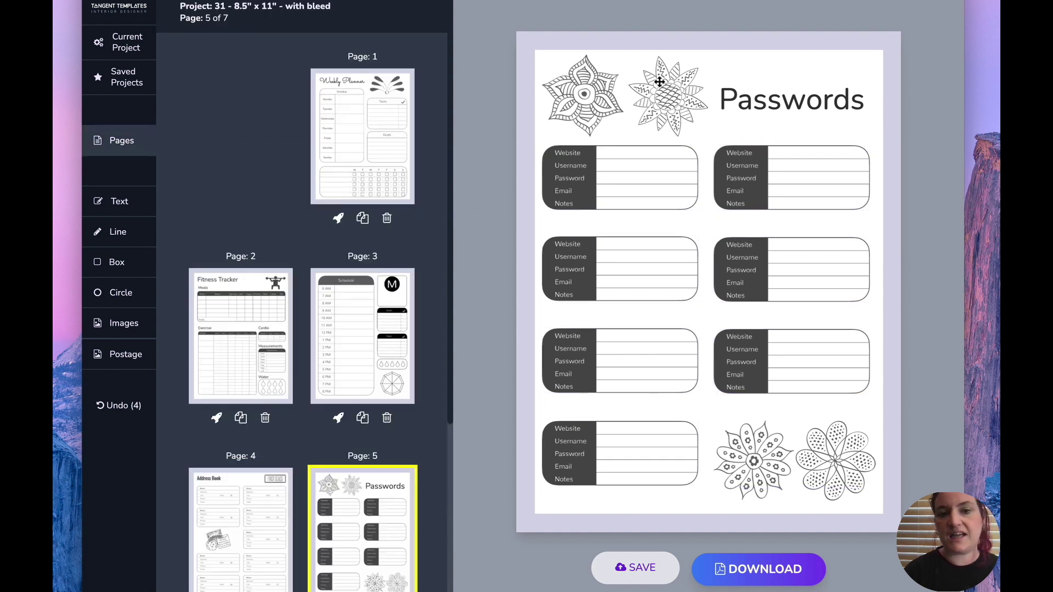
{"action": "left_click", "coordinate": [844, 462]}
{"action": "left_click", "coordinate": [117, 318]}
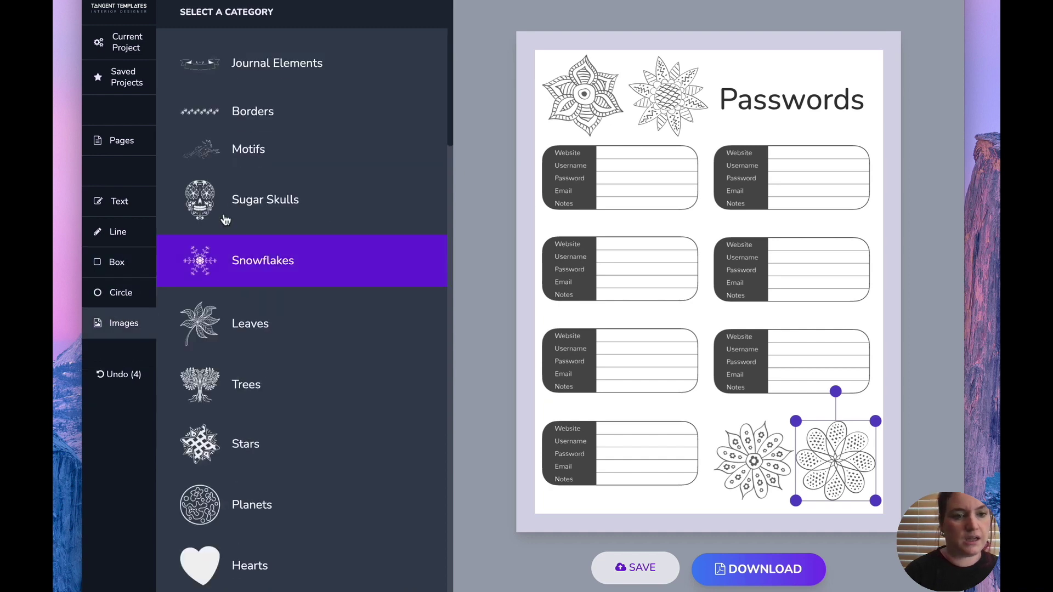
{"action": "scroll", "coordinate": [336, 307], "scroll_direction": "down", "scroll_amount": 5}
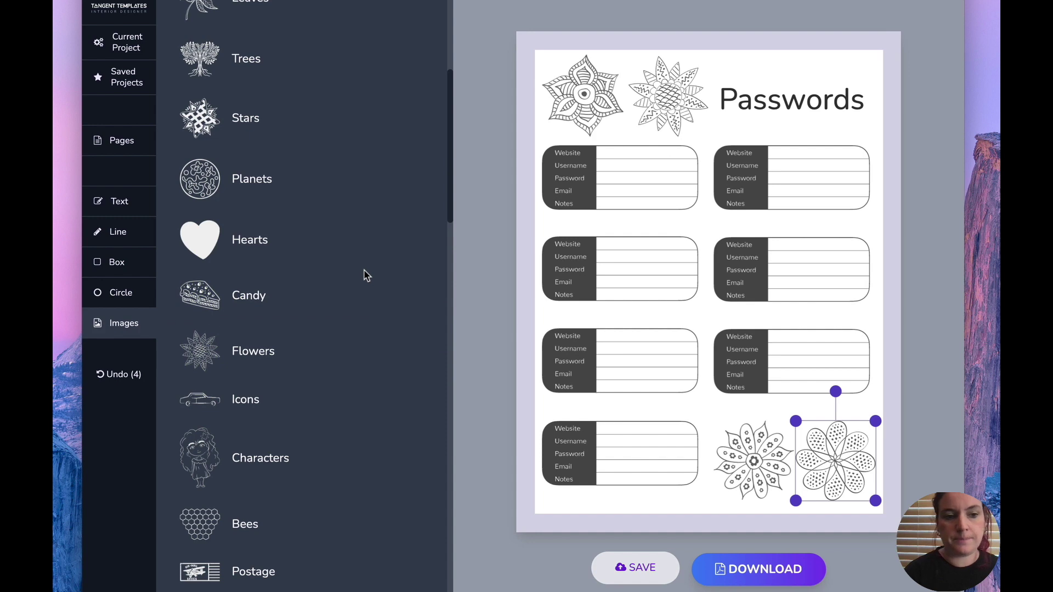
{"action": "key", "text": "Escape"}
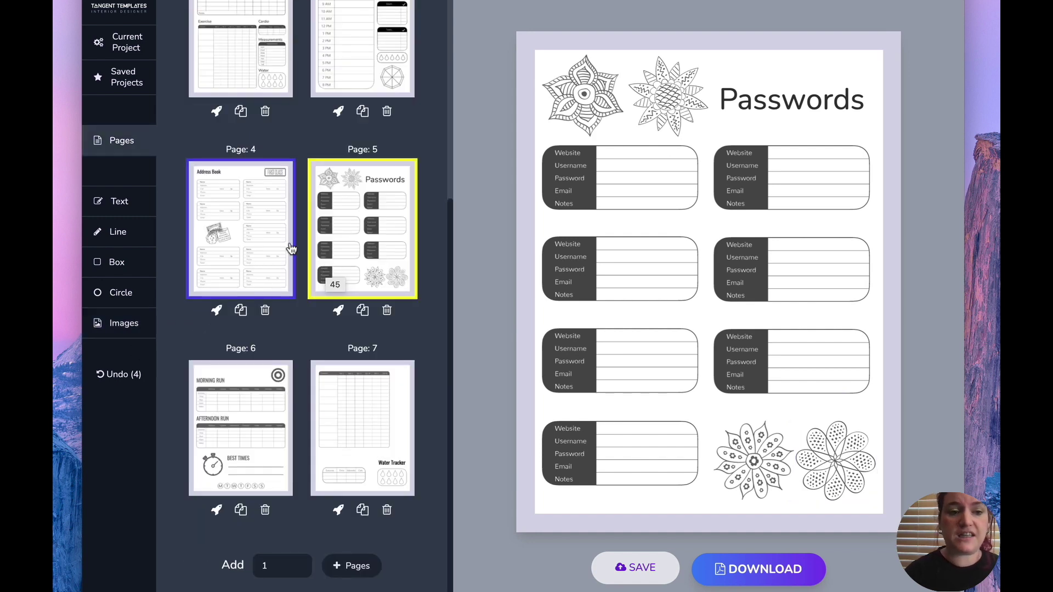
Add the B/L/D table under the M circle, enlarge it, and make its label column black
{"action": "scroll", "coordinate": [291, 245], "scroll_direction": "up", "scroll_amount": 5}
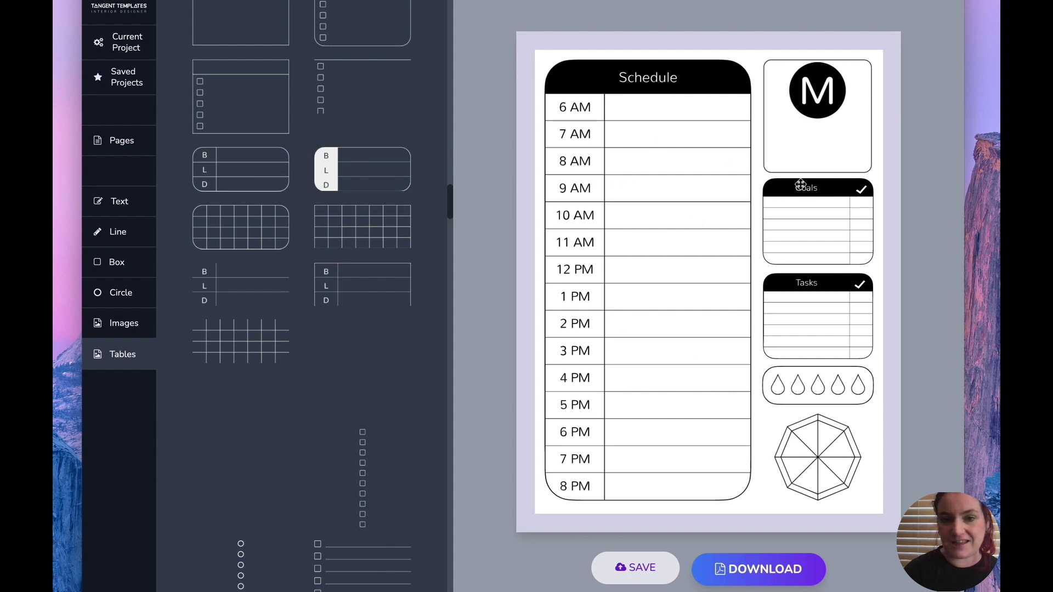
{"action": "left_click", "coordinate": [356, 165]}
{"action": "left_click_drag", "start_coordinate": [603, 124], "coordinate": [780, 150]}
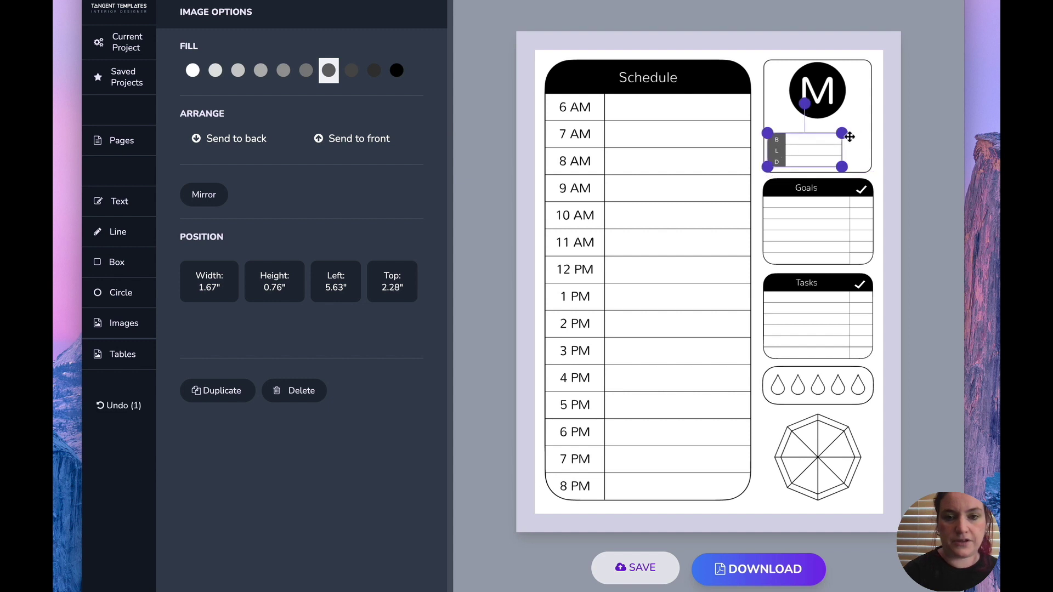
{"action": "left_click_drag", "start_coordinate": [846, 133], "coordinate": [870, 121]}
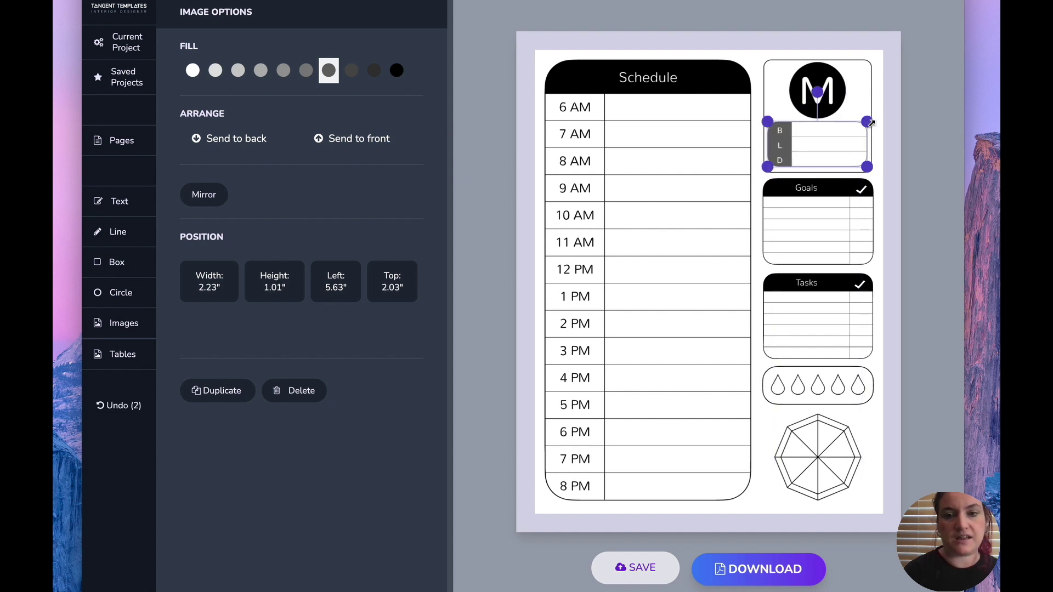
{"action": "left_click", "coordinate": [397, 71]}
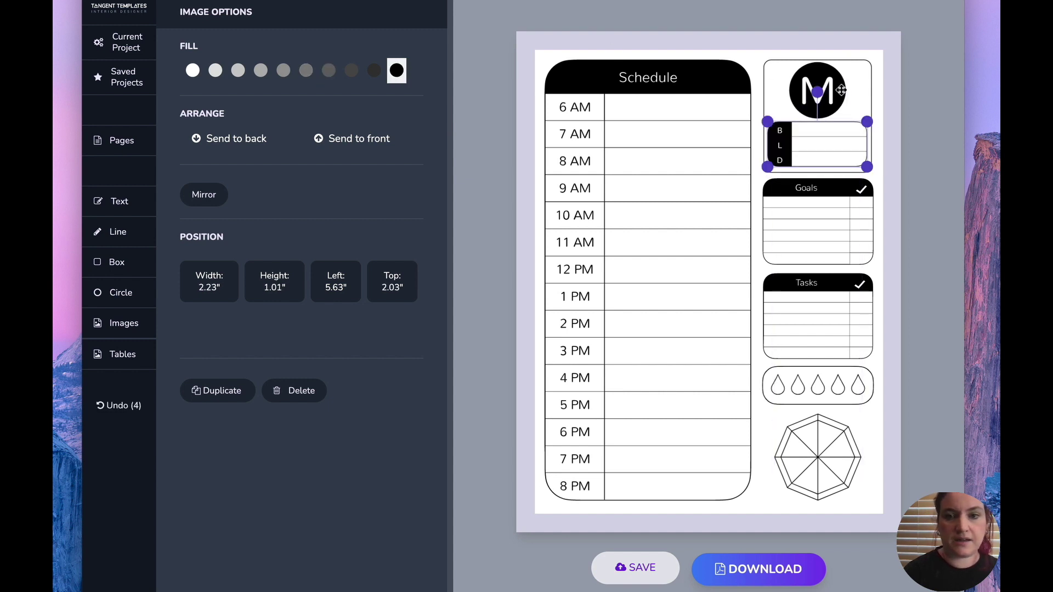
Delete the frame around the M circle, move the circle to the top-right corner, and align the table
{"action": "left_click", "coordinate": [873, 96]}
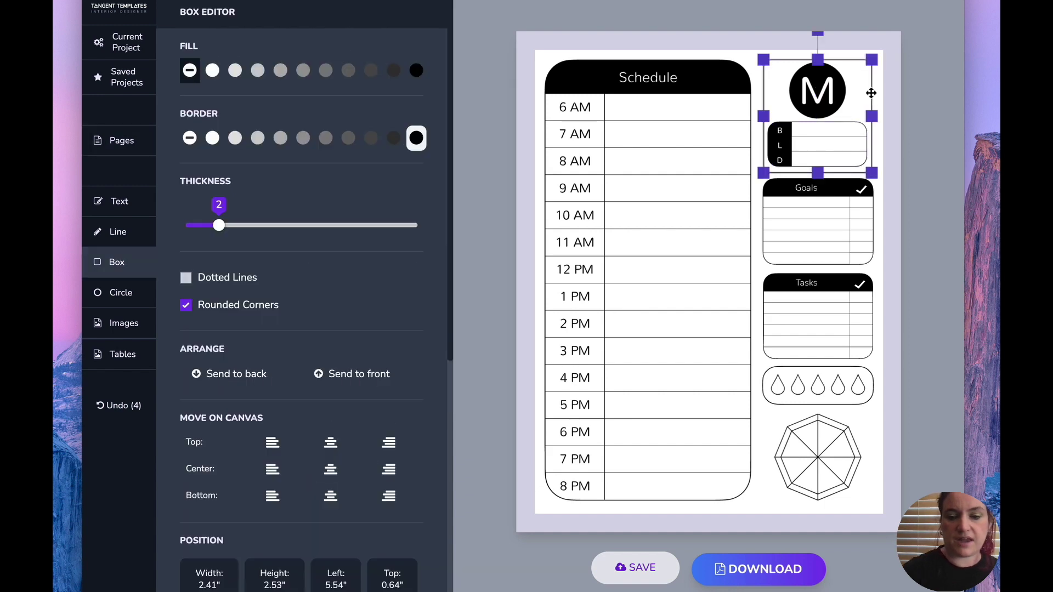
{"action": "left_click", "coordinate": [870, 93]}
{"action": "left_click_drag", "start_coordinate": [871, 93], "coordinate": [837, 83]}
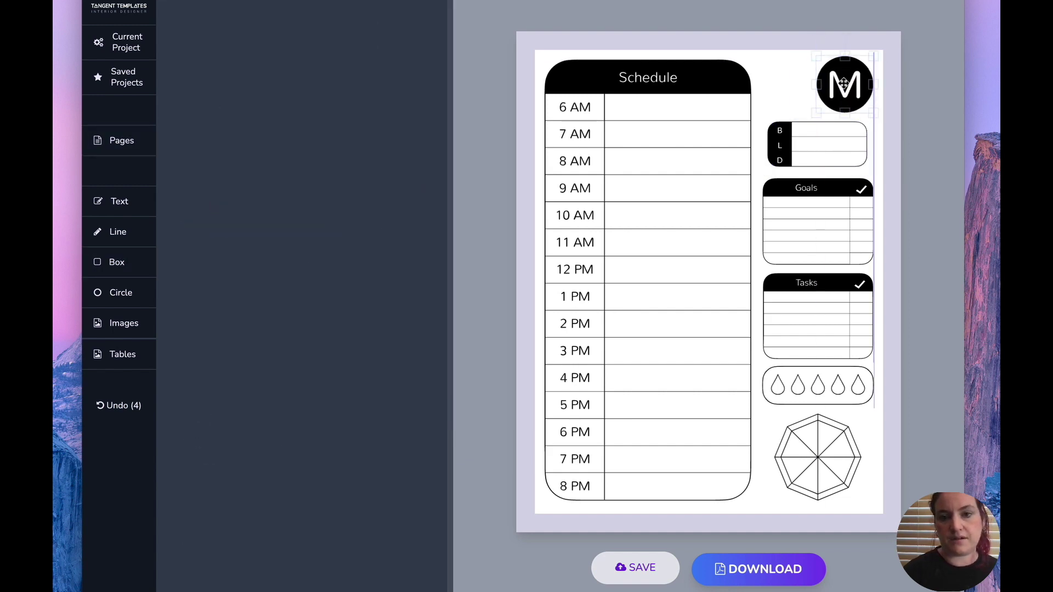
{"action": "left_click_drag", "start_coordinate": [816, 141], "coordinate": [811, 141]}
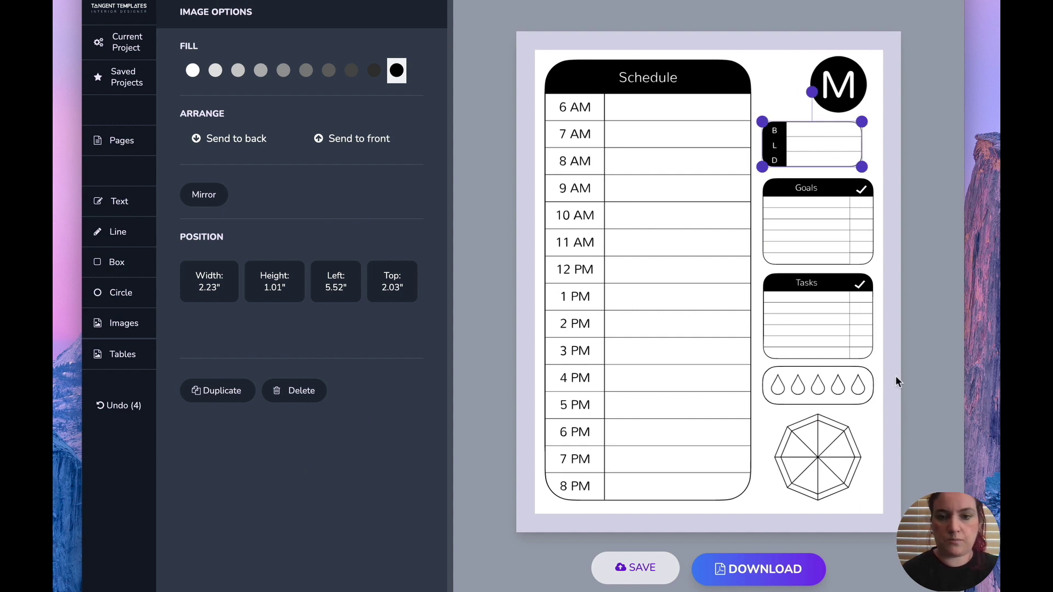
{"action": "left_click_drag", "start_coordinate": [897, 379], "coordinate": [756, 88]}
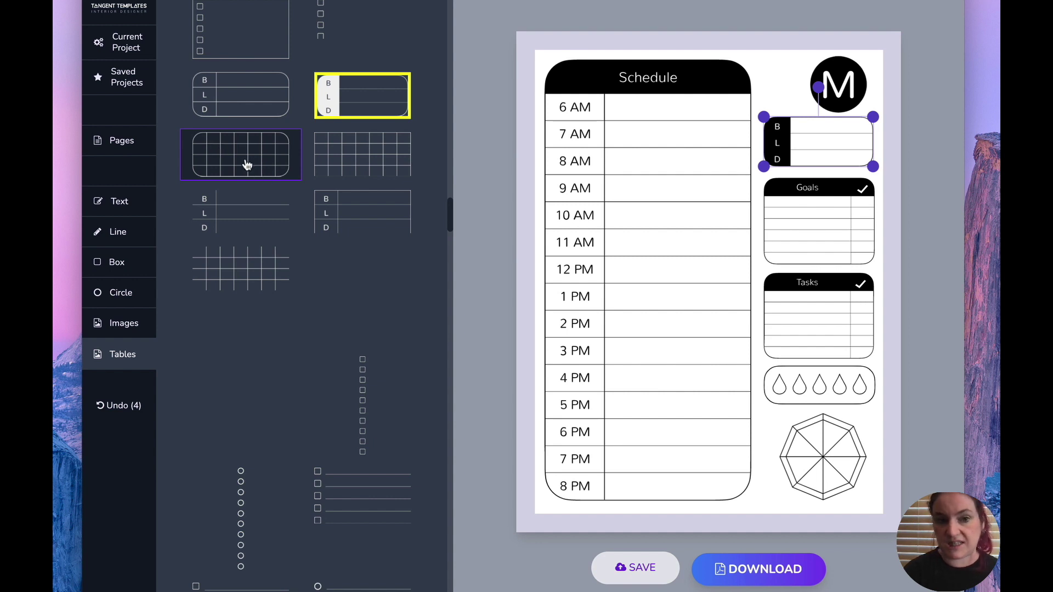
Scroll through the Tables panel designs, then deselect to return to the Pages overview
{"action": "scroll", "coordinate": [404, 383], "scroll_direction": "down", "scroll_amount": 5}
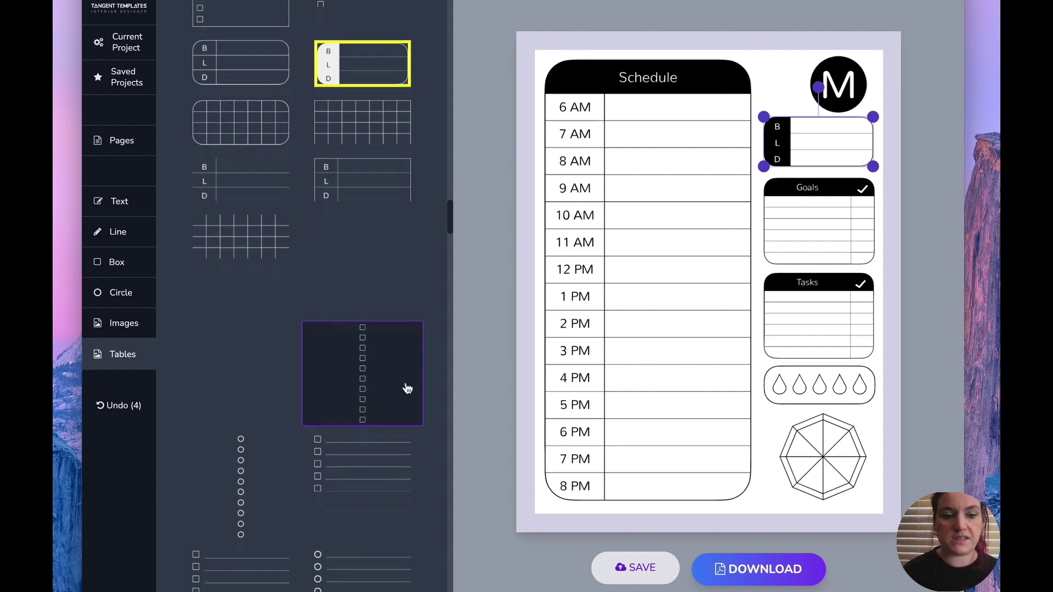
{"action": "scroll", "coordinate": [230, 391], "scroll_direction": "down", "scroll_amount": 6}
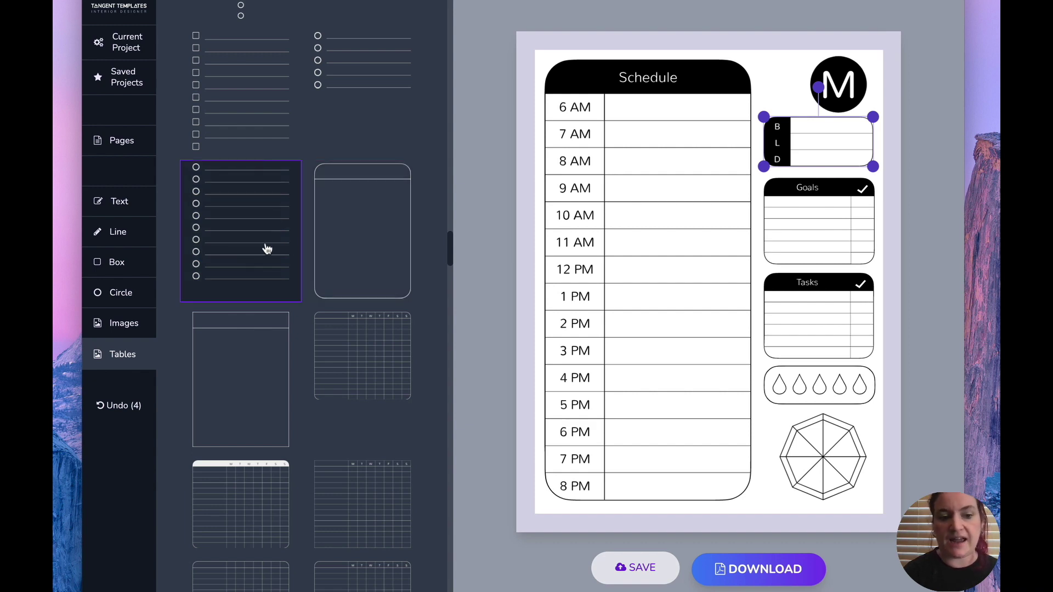
{"action": "scroll", "coordinate": [267, 247], "scroll_direction": "down", "scroll_amount": 5}
{"action": "scroll", "coordinate": [267, 247], "scroll_direction": "down", "scroll_amount": 7}
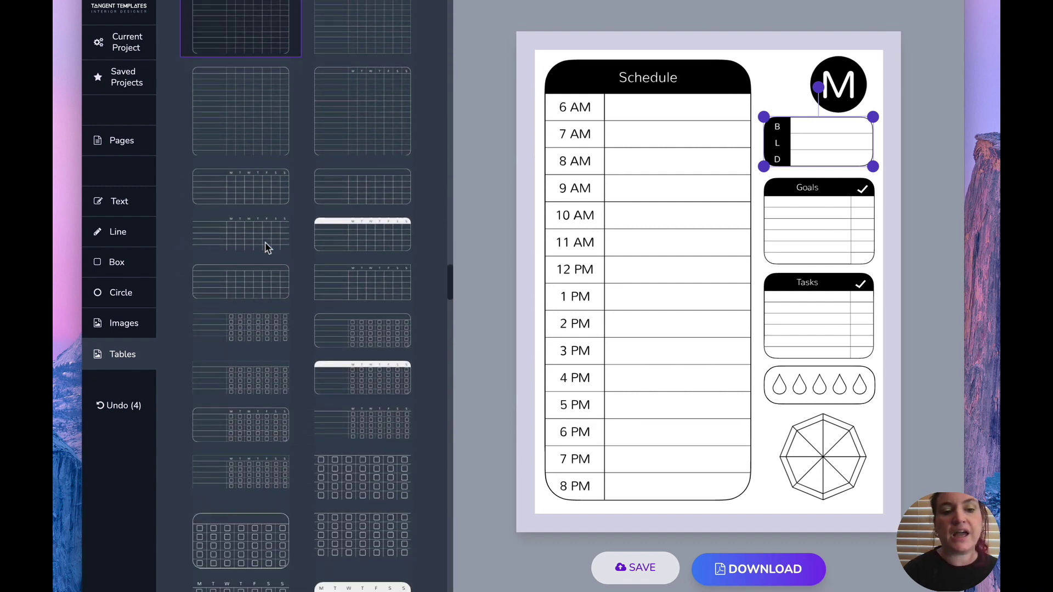
{"action": "scroll", "coordinate": [296, 173], "scroll_direction": "down", "scroll_amount": 9}
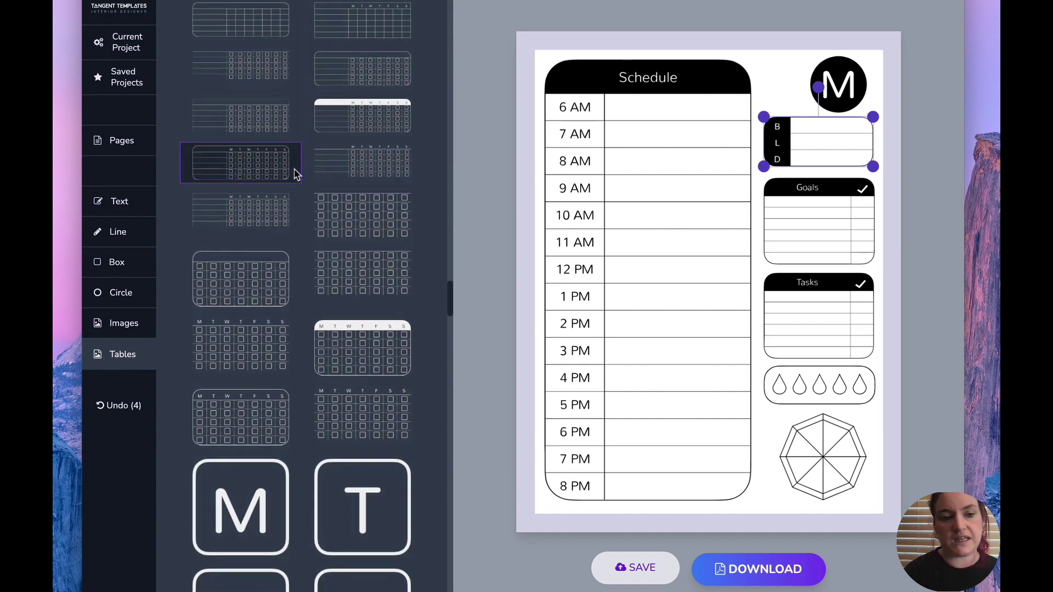
{"action": "scroll", "coordinate": [267, 279], "scroll_direction": "down", "scroll_amount": 1}
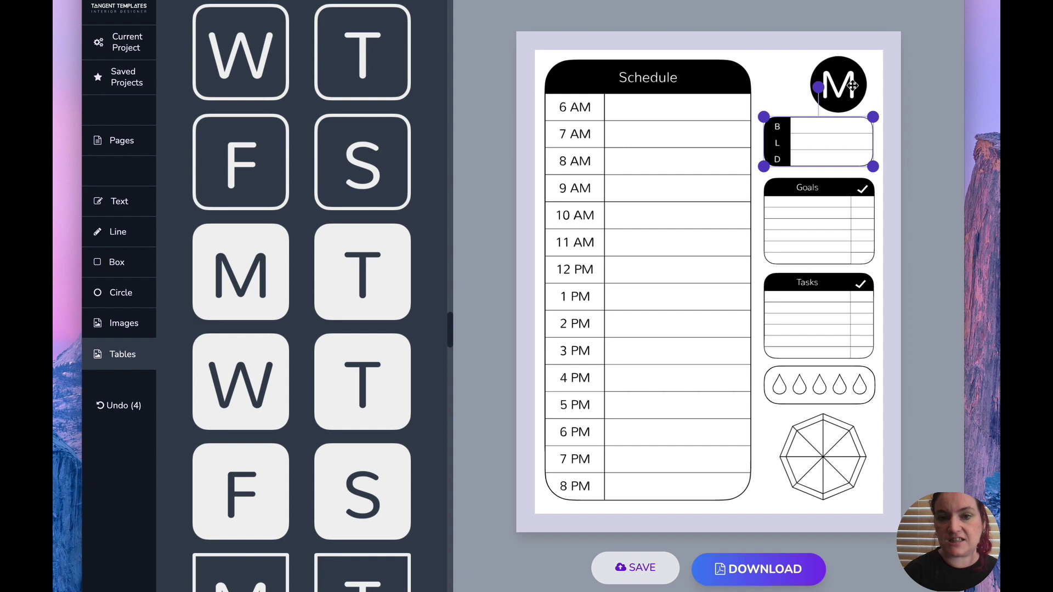
{"action": "left_click", "coordinate": [898, 84]}
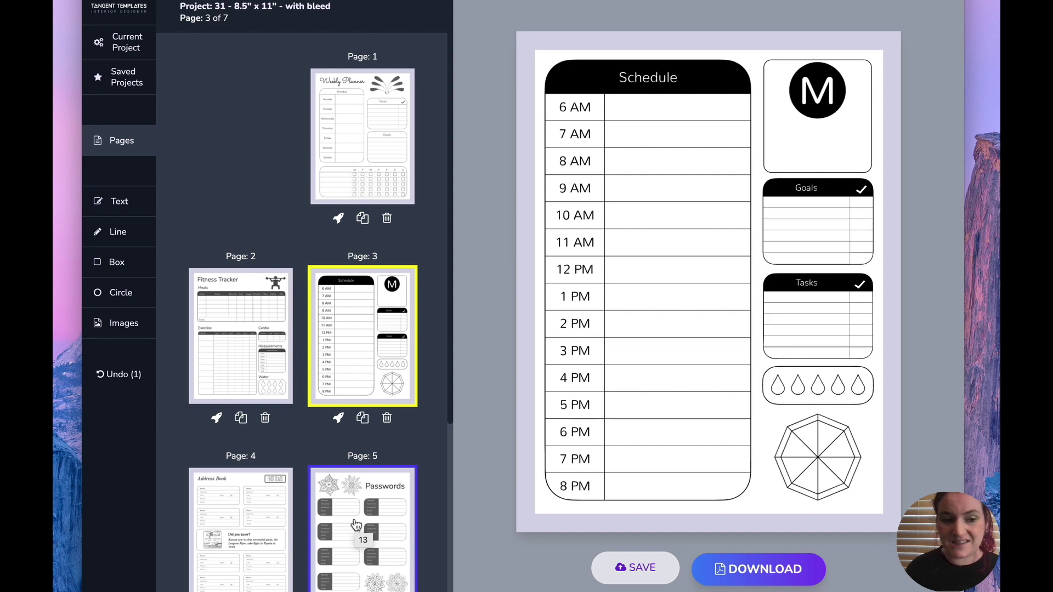
{"action": "scroll", "coordinate": [356, 525], "scroll_direction": "down", "scroll_amount": 5}
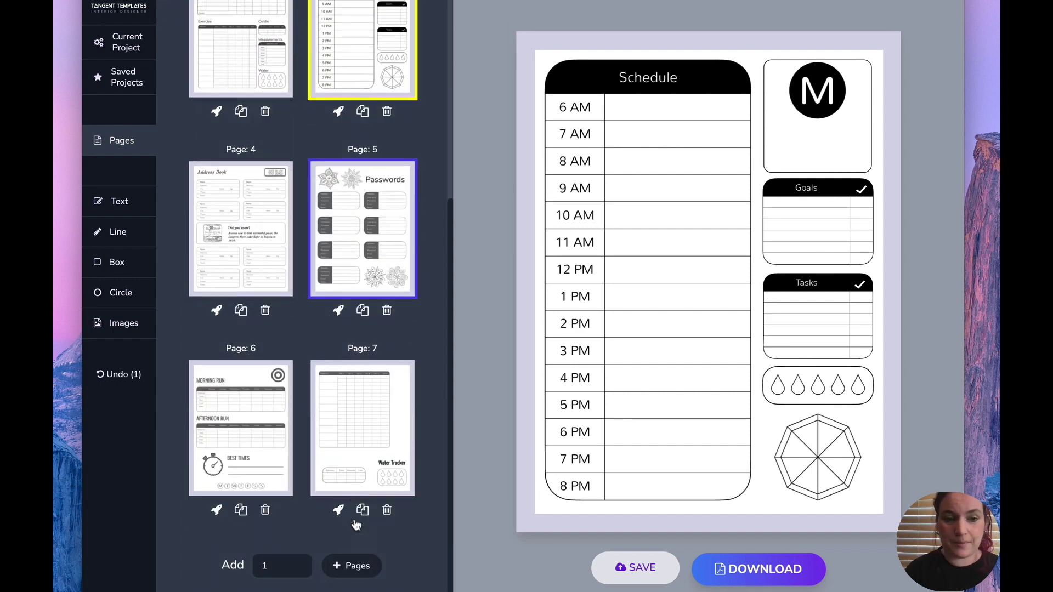